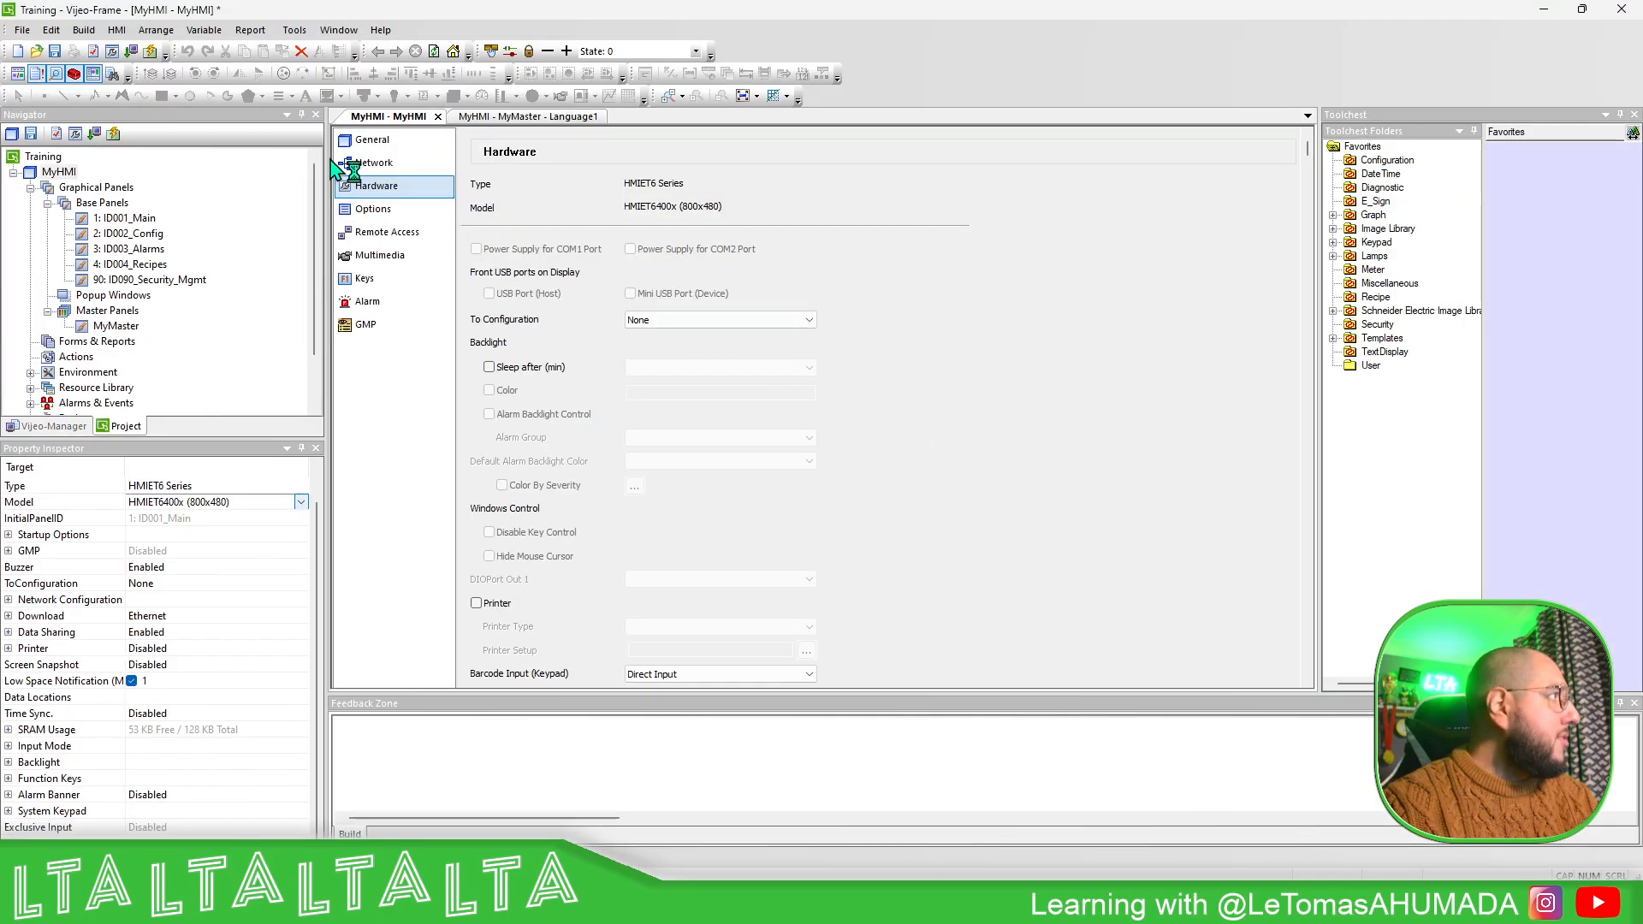
- Examine the available HMI types and models in the MyHMI target's general settings
click(377, 144)
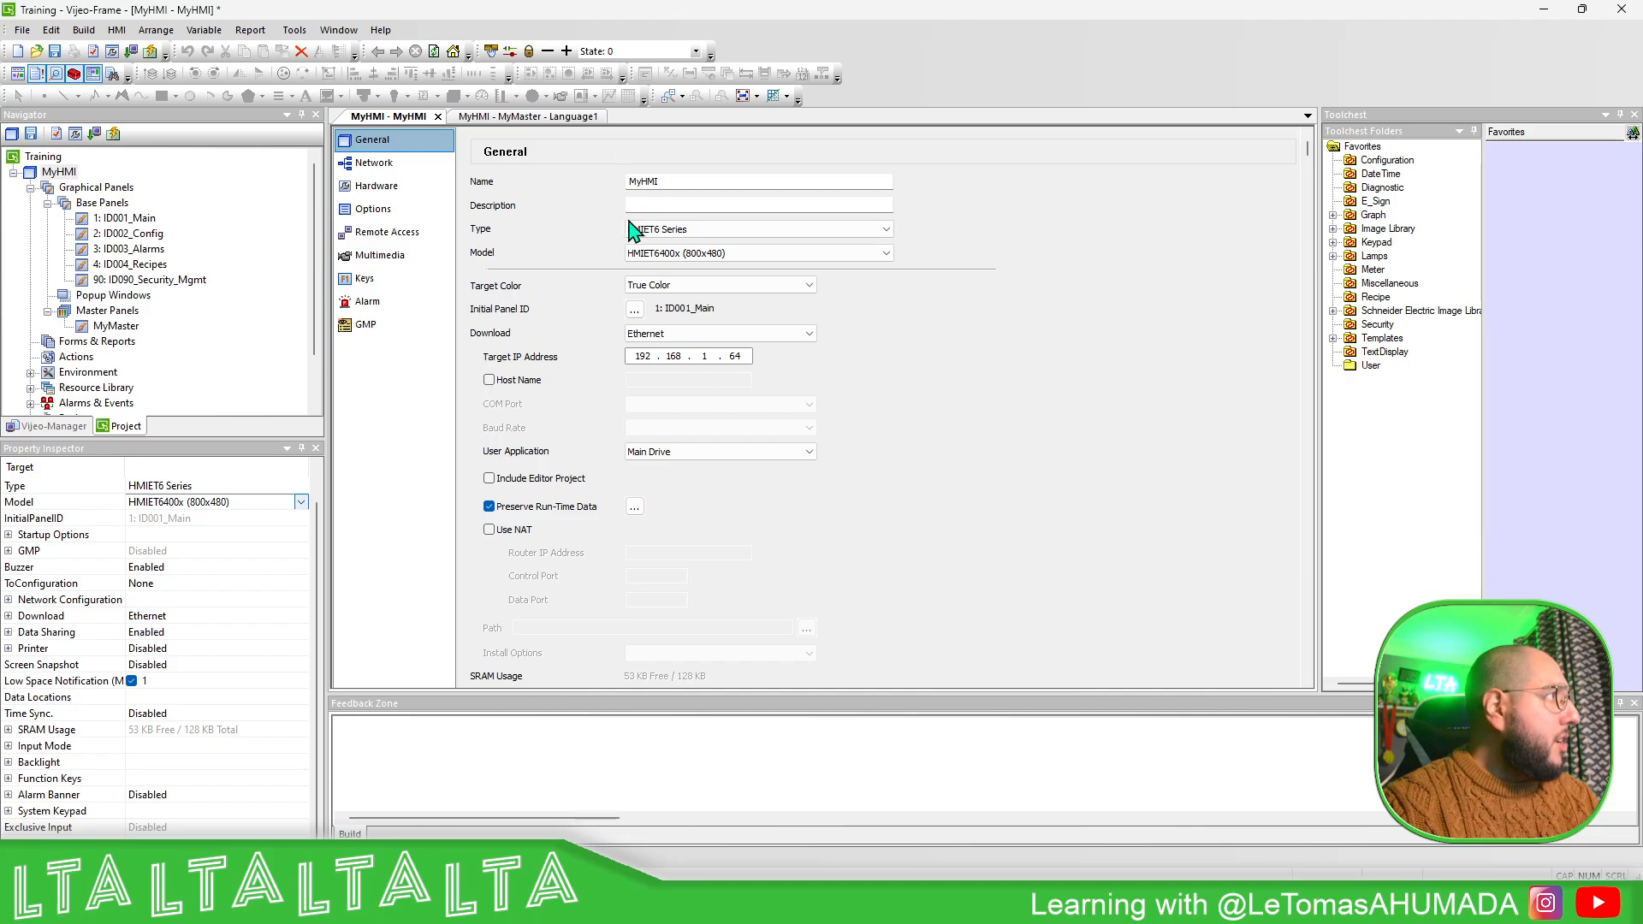
click(697, 229)
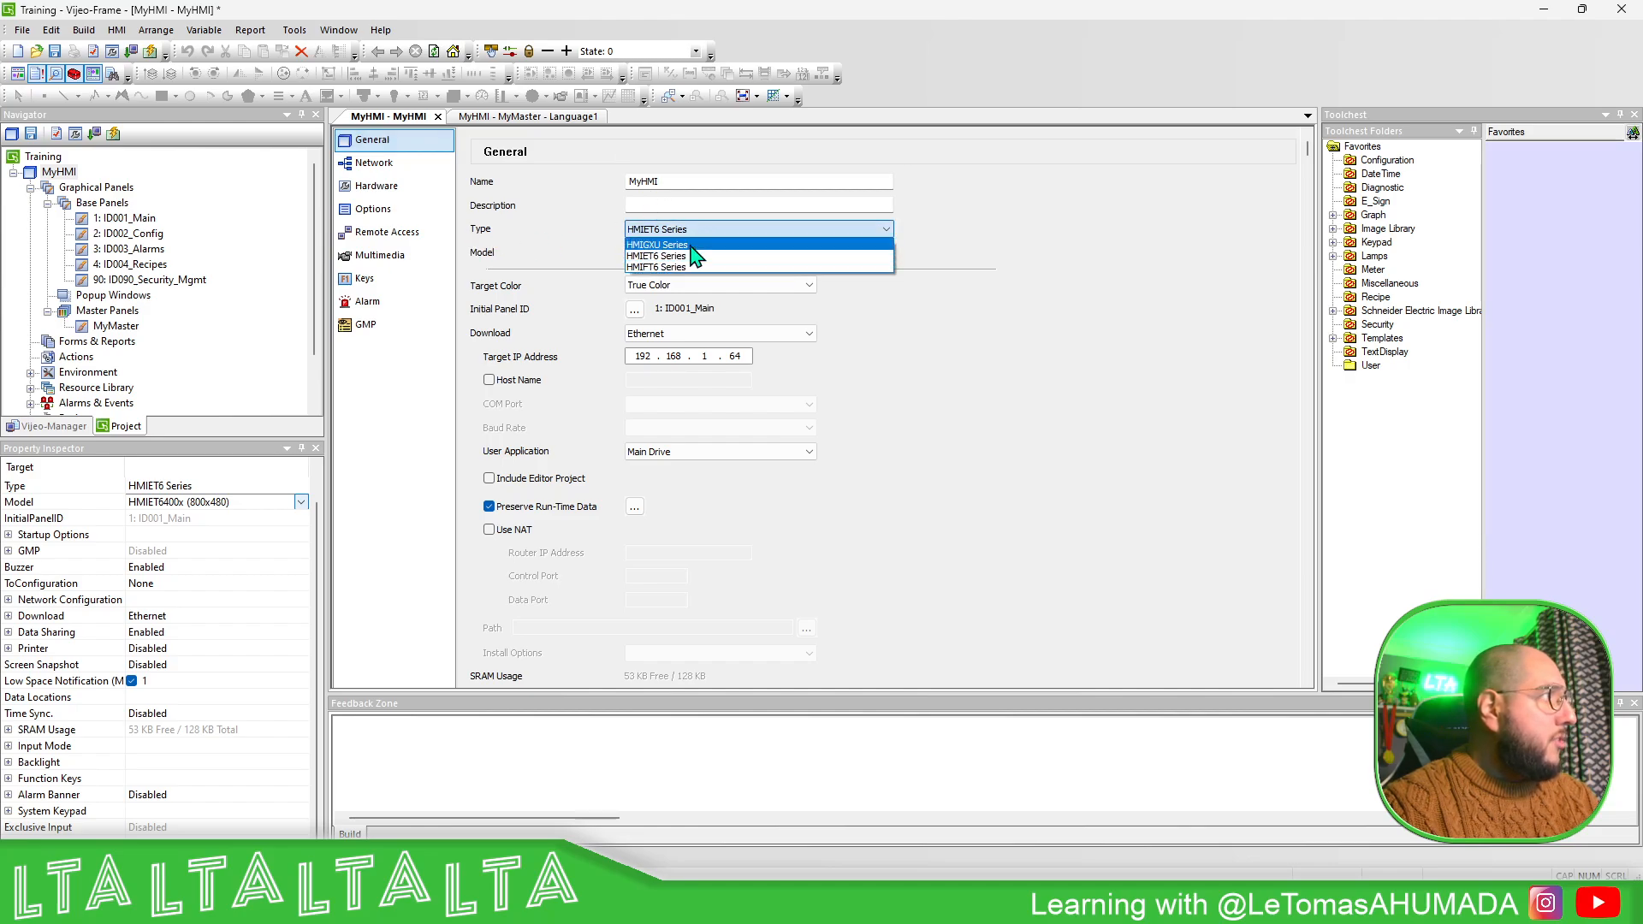
click(976, 226)
click(873, 254)
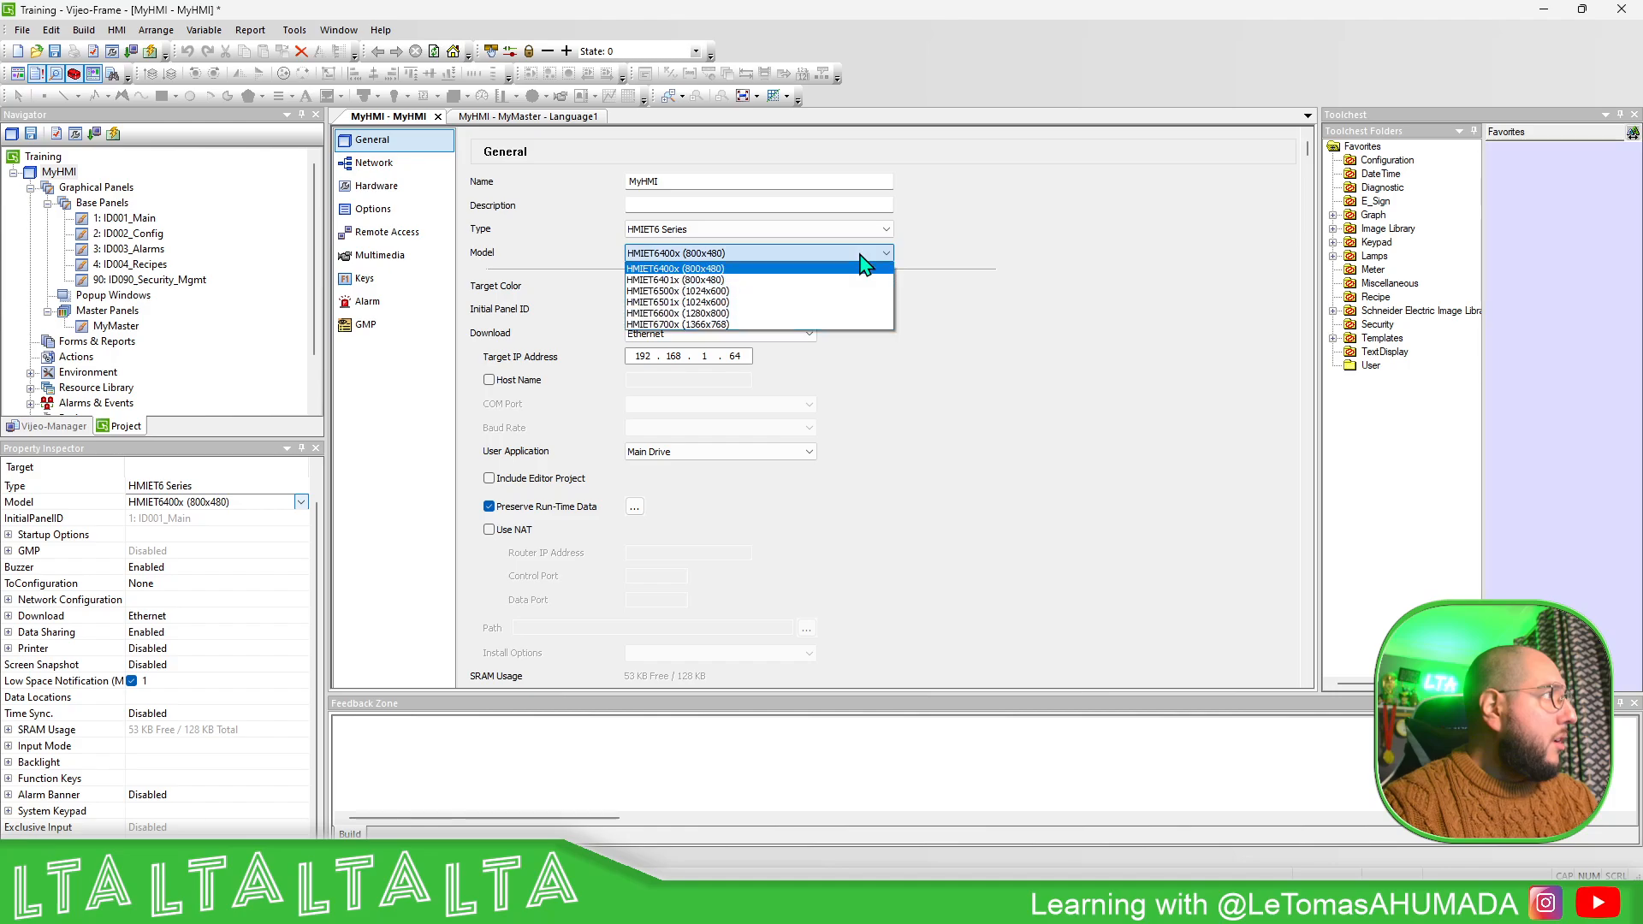
click(984, 248)
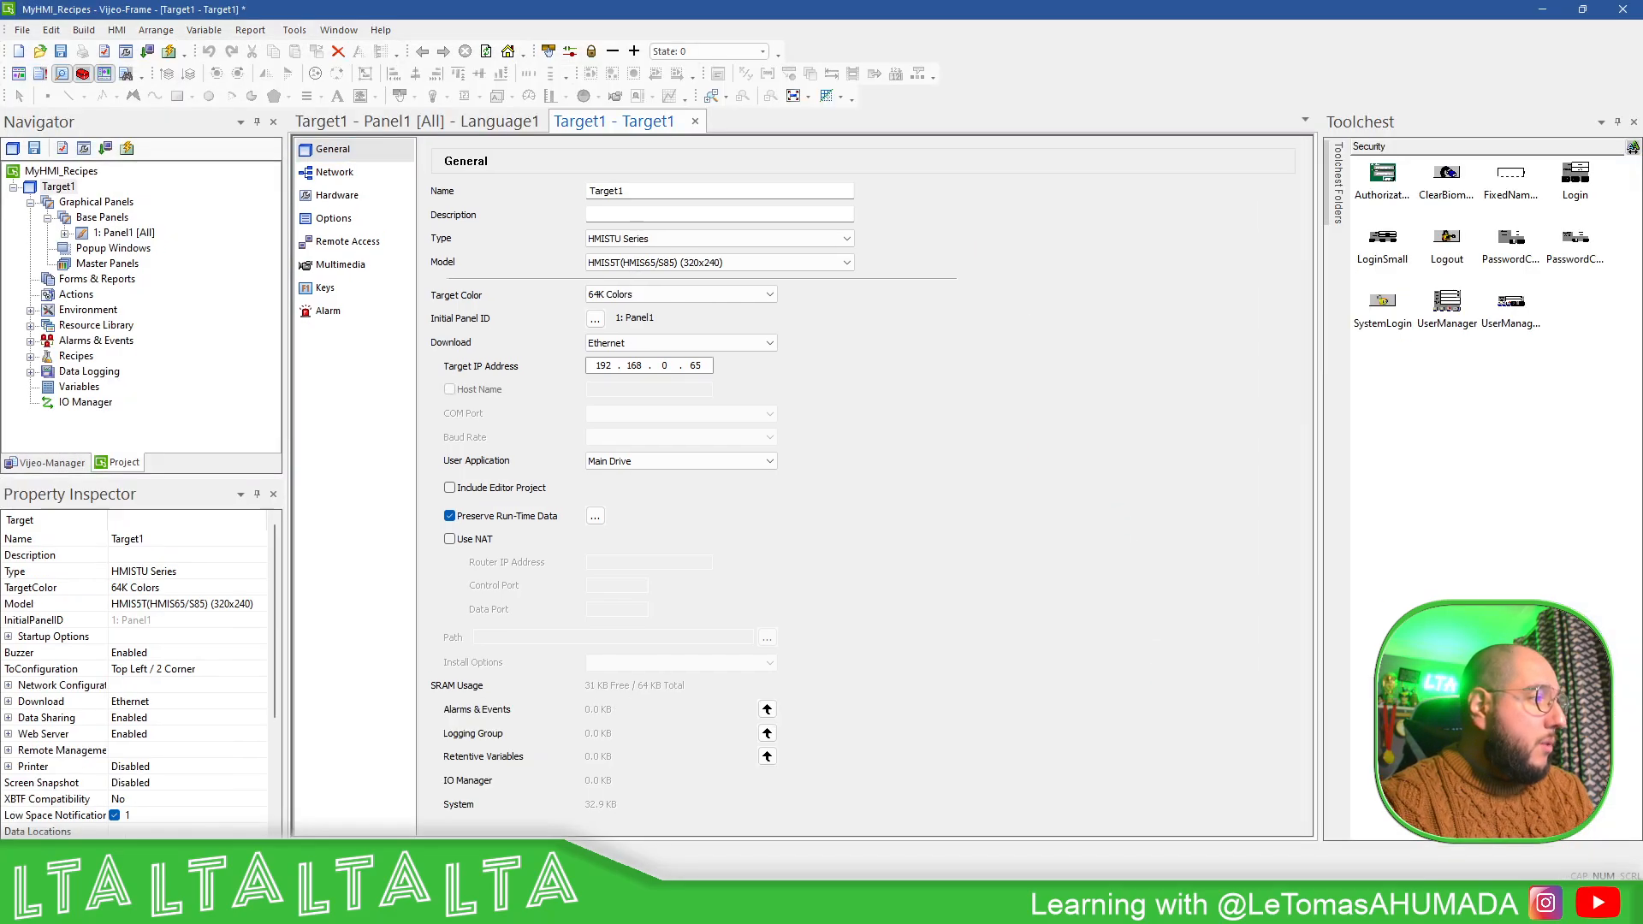
- Set Target1's download method to USB in the MyHMI_Recipes project and locate the command for downloading the target
click(770, 343)
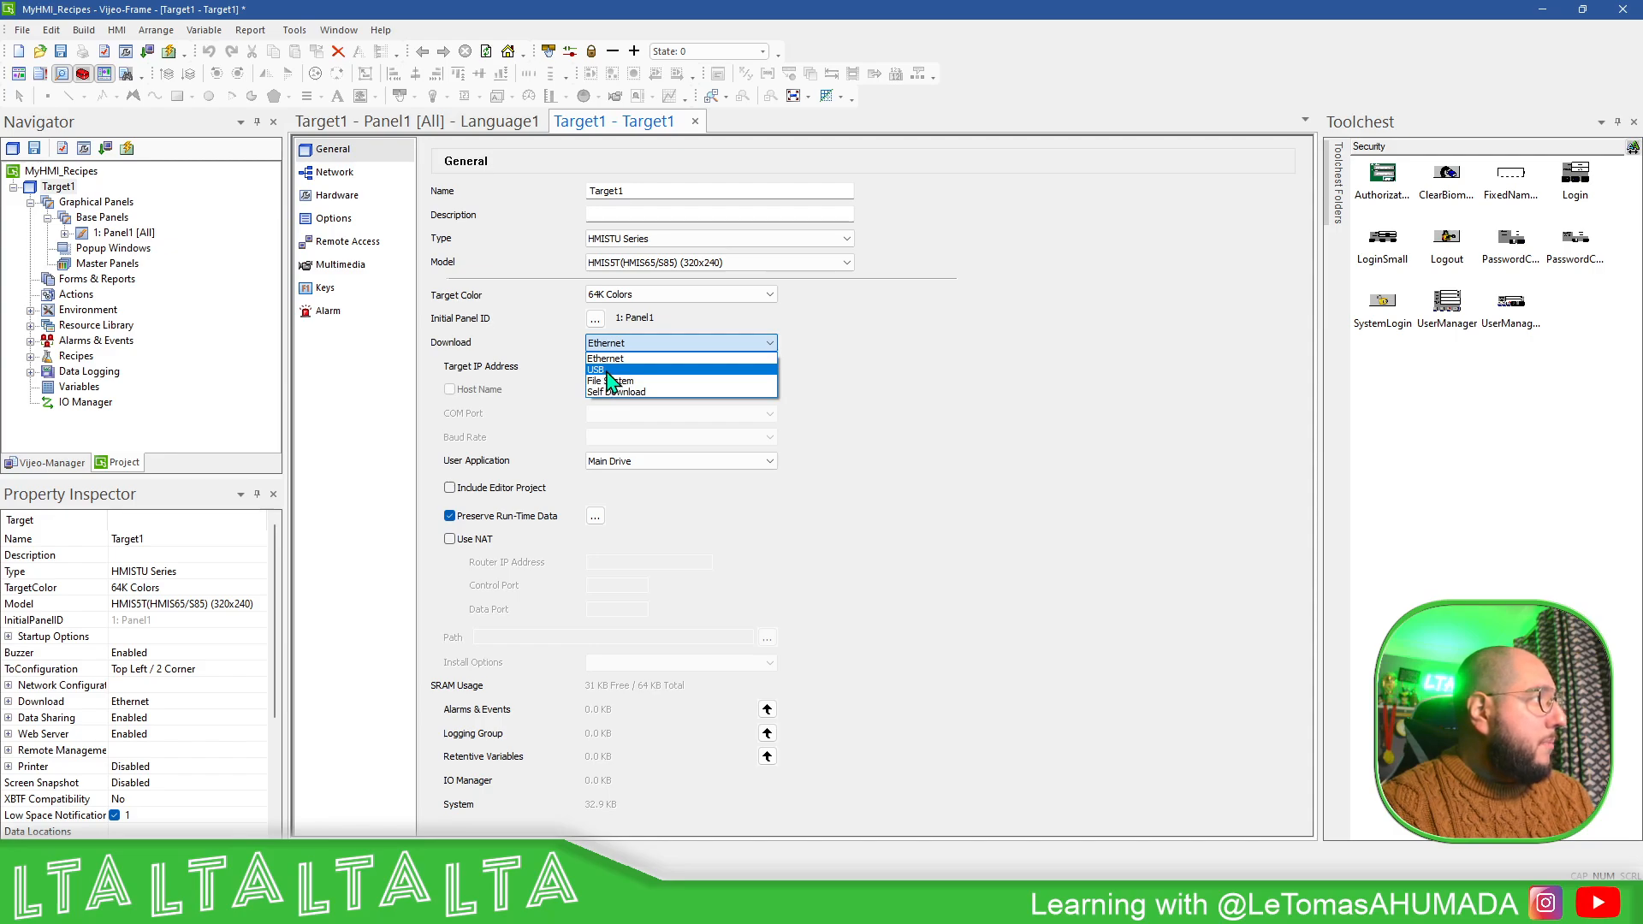
click(609, 371)
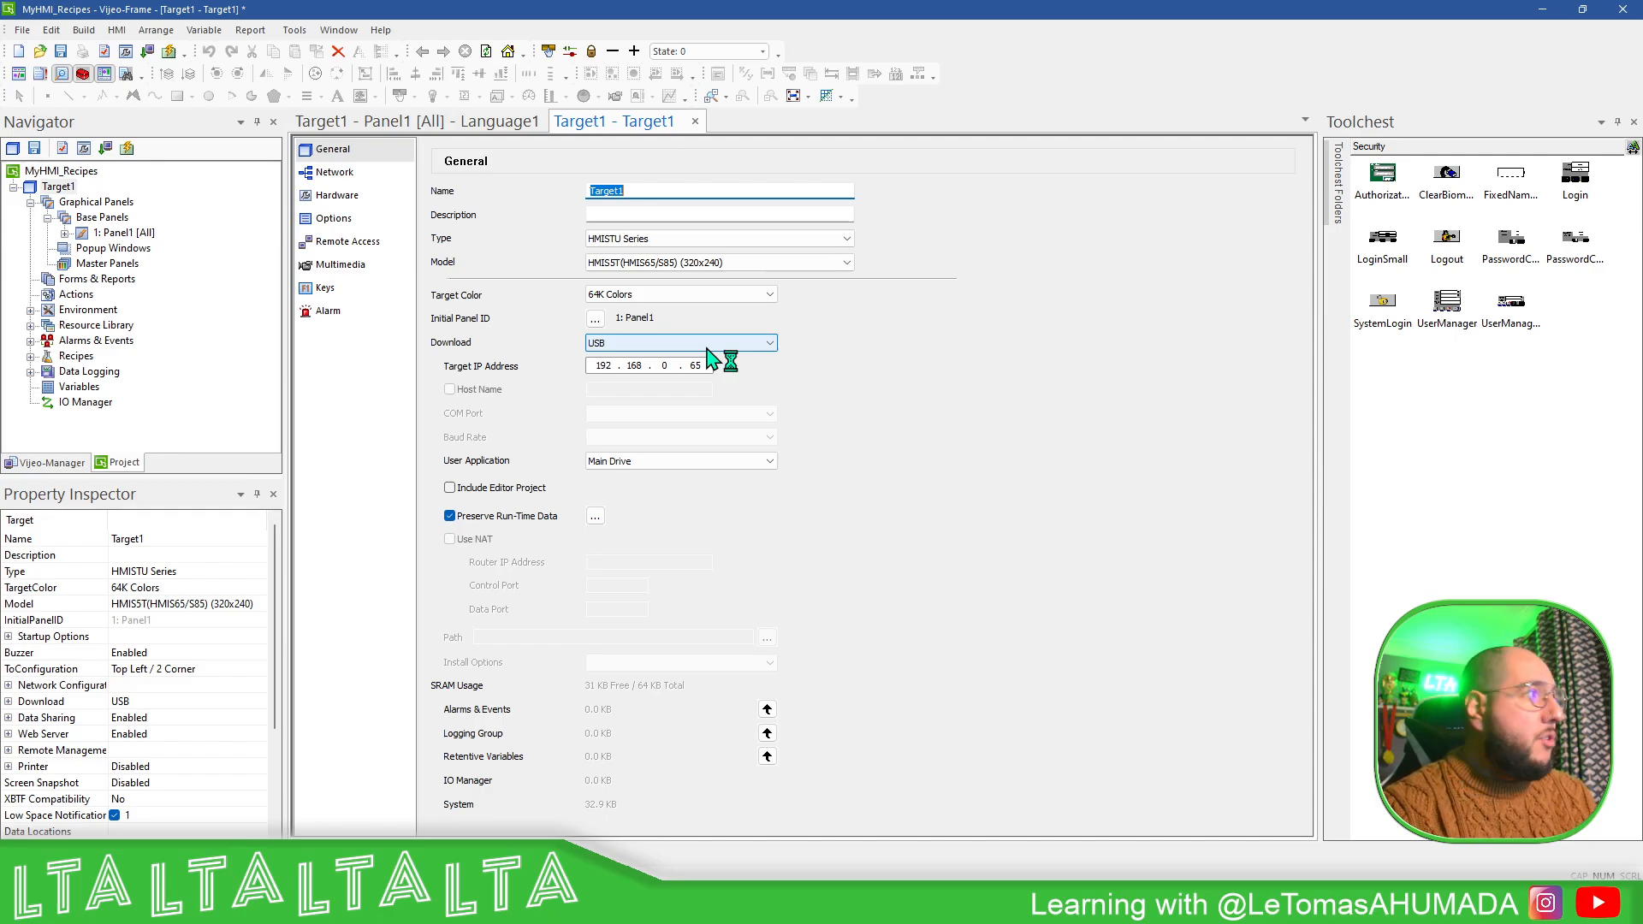
click(80, 31)
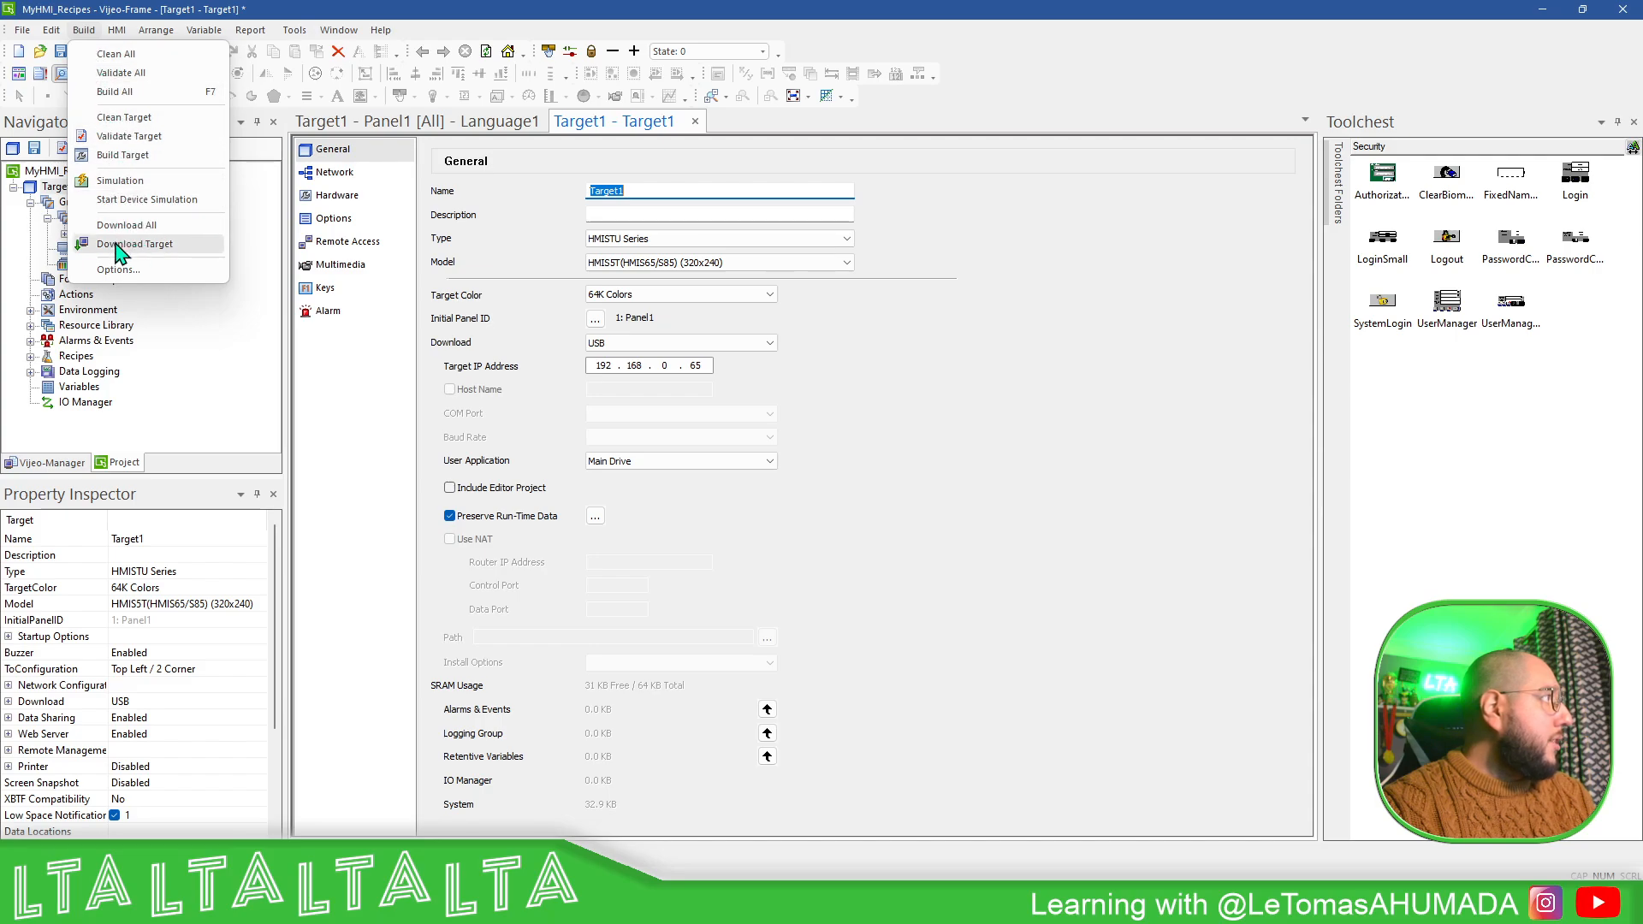
click(907, 154)
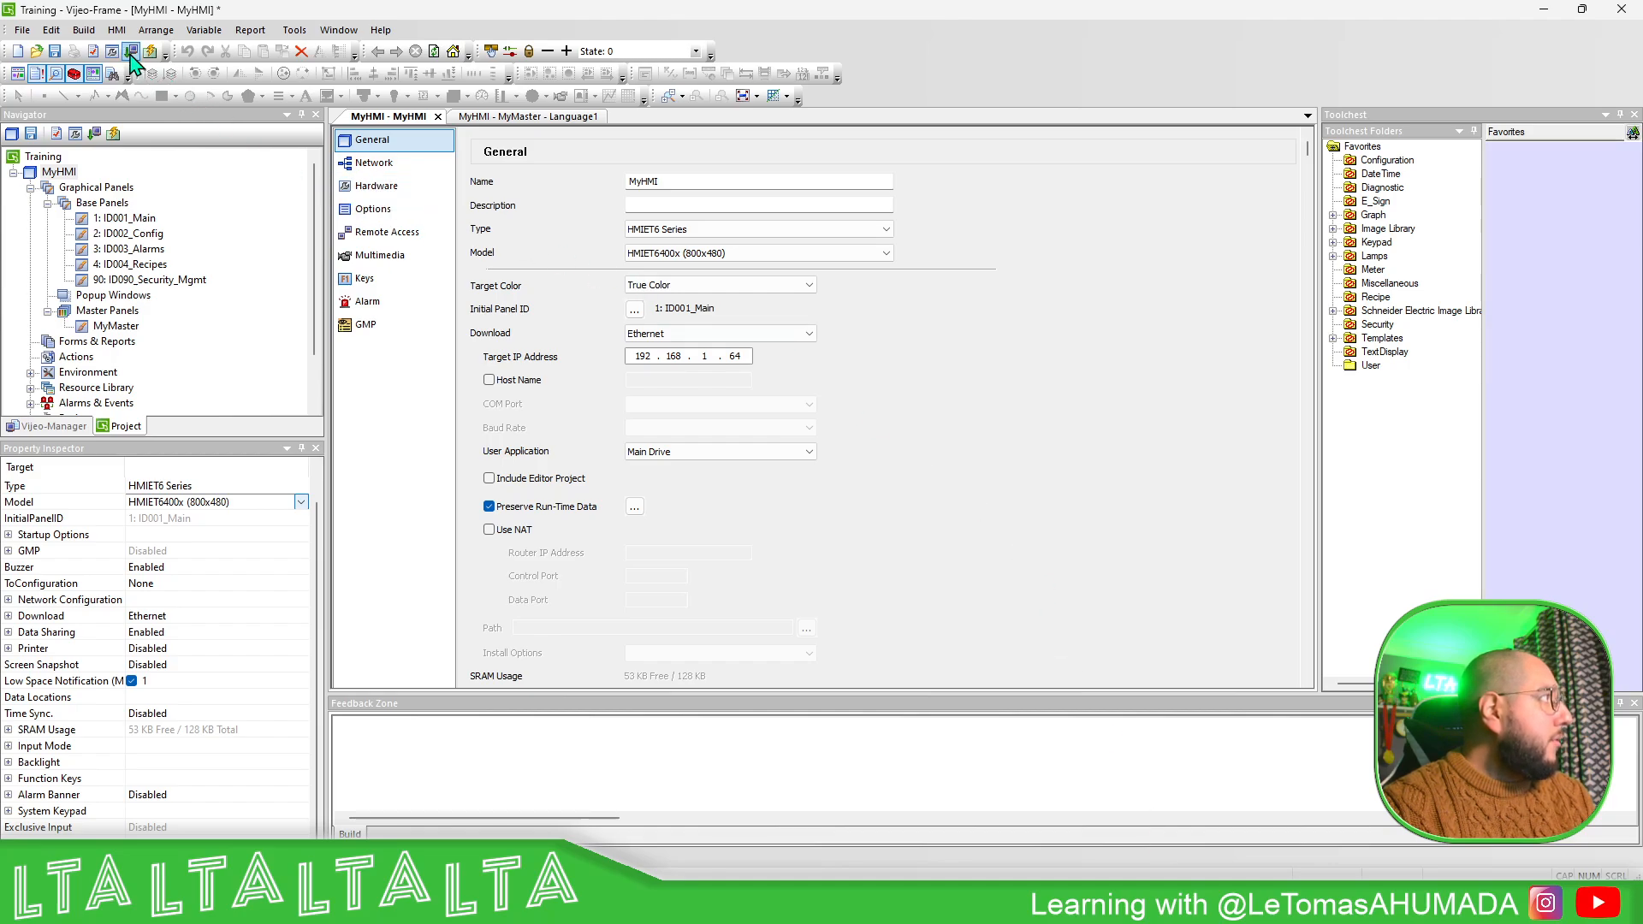
click(84, 30)
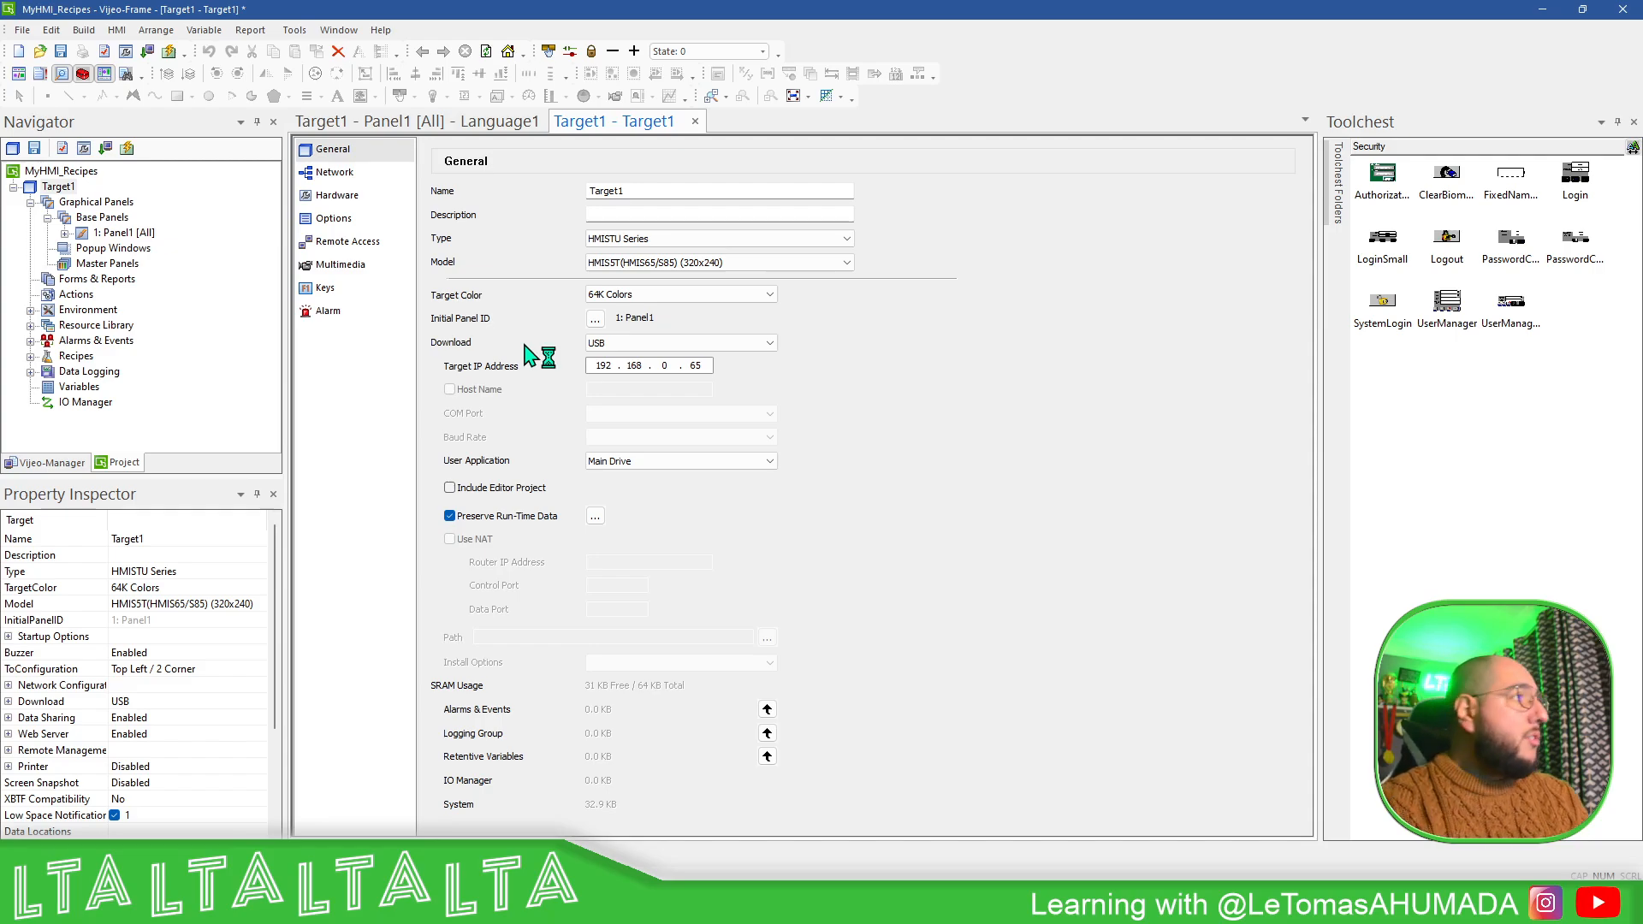
- Set Target1's download method to Ethernet and review its Ethernet 1 network configuration without changing it
click(745, 342)
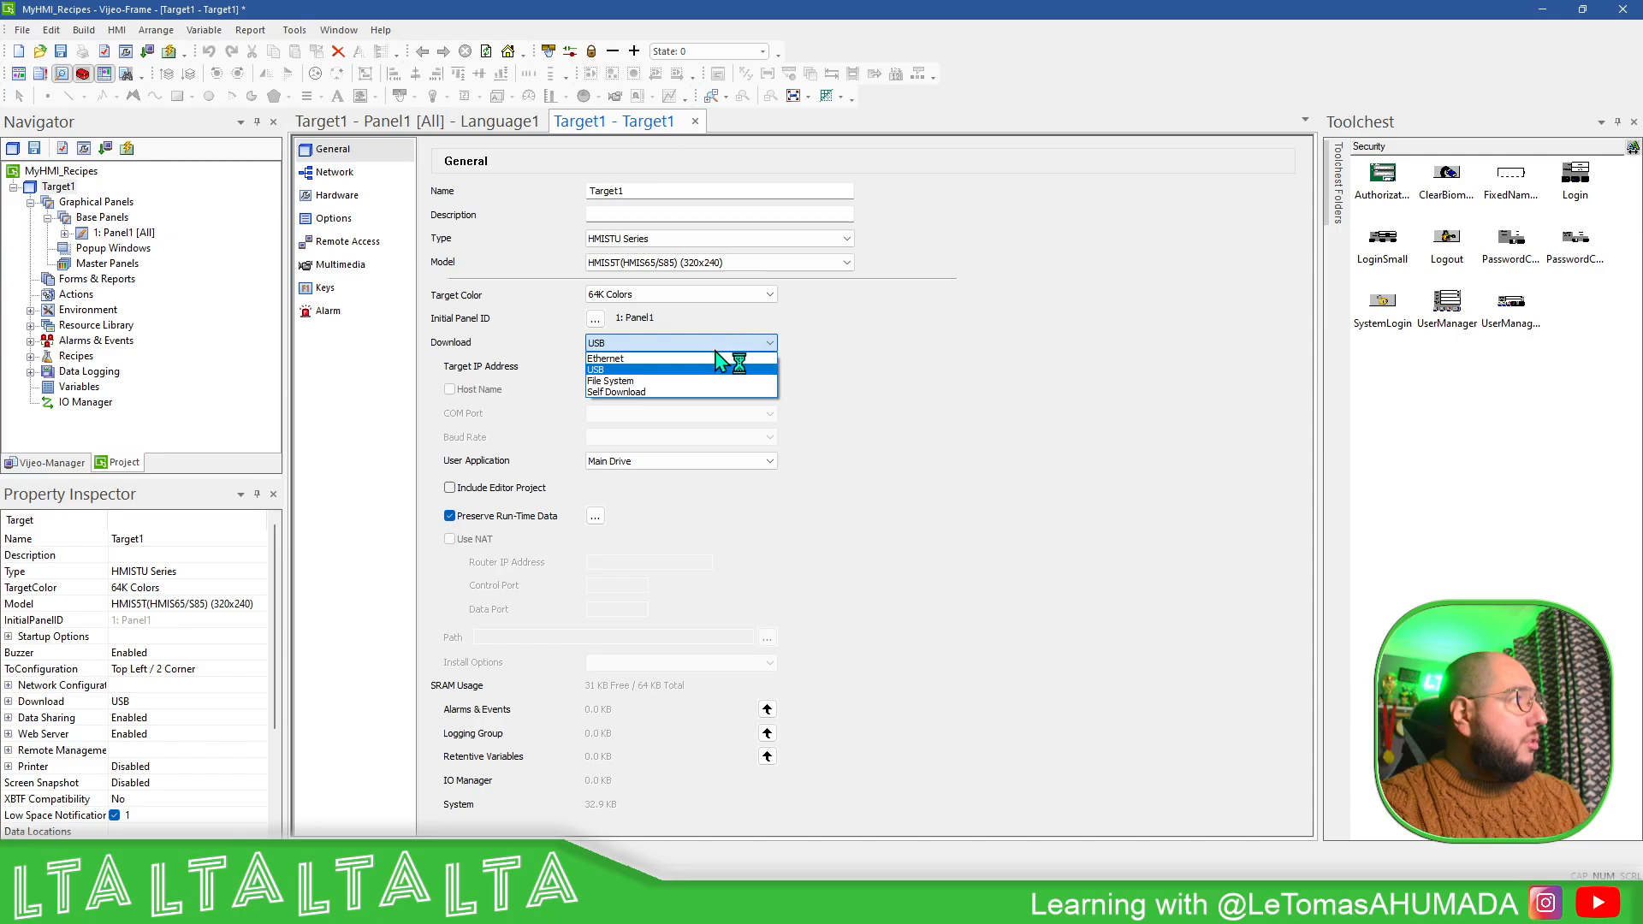
click(643, 360)
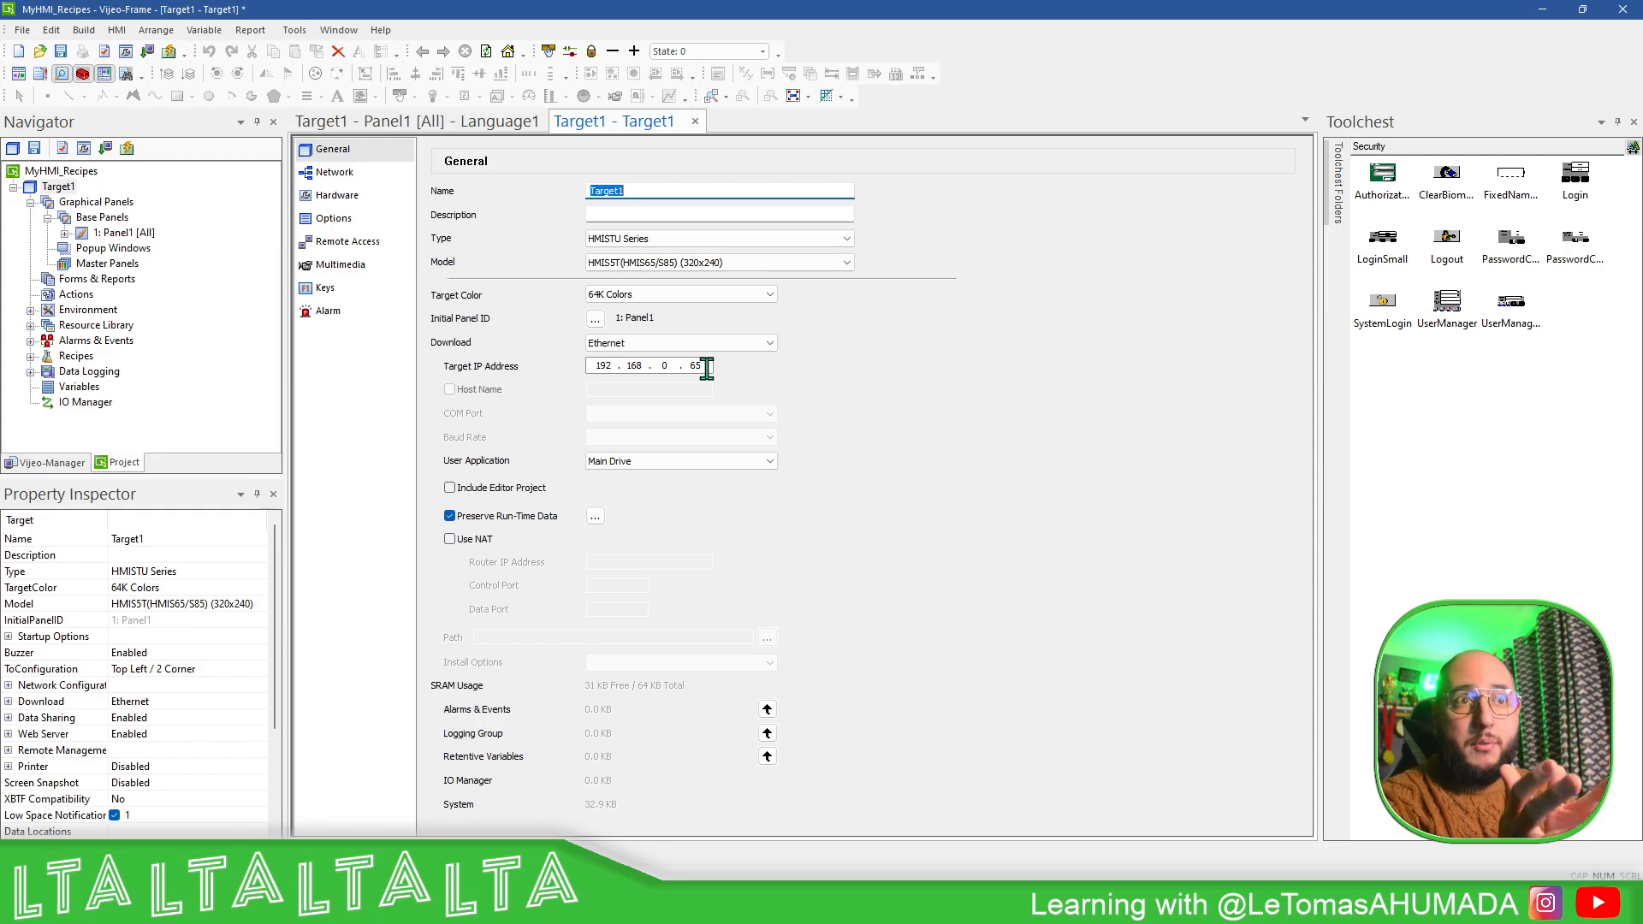
click(353, 174)
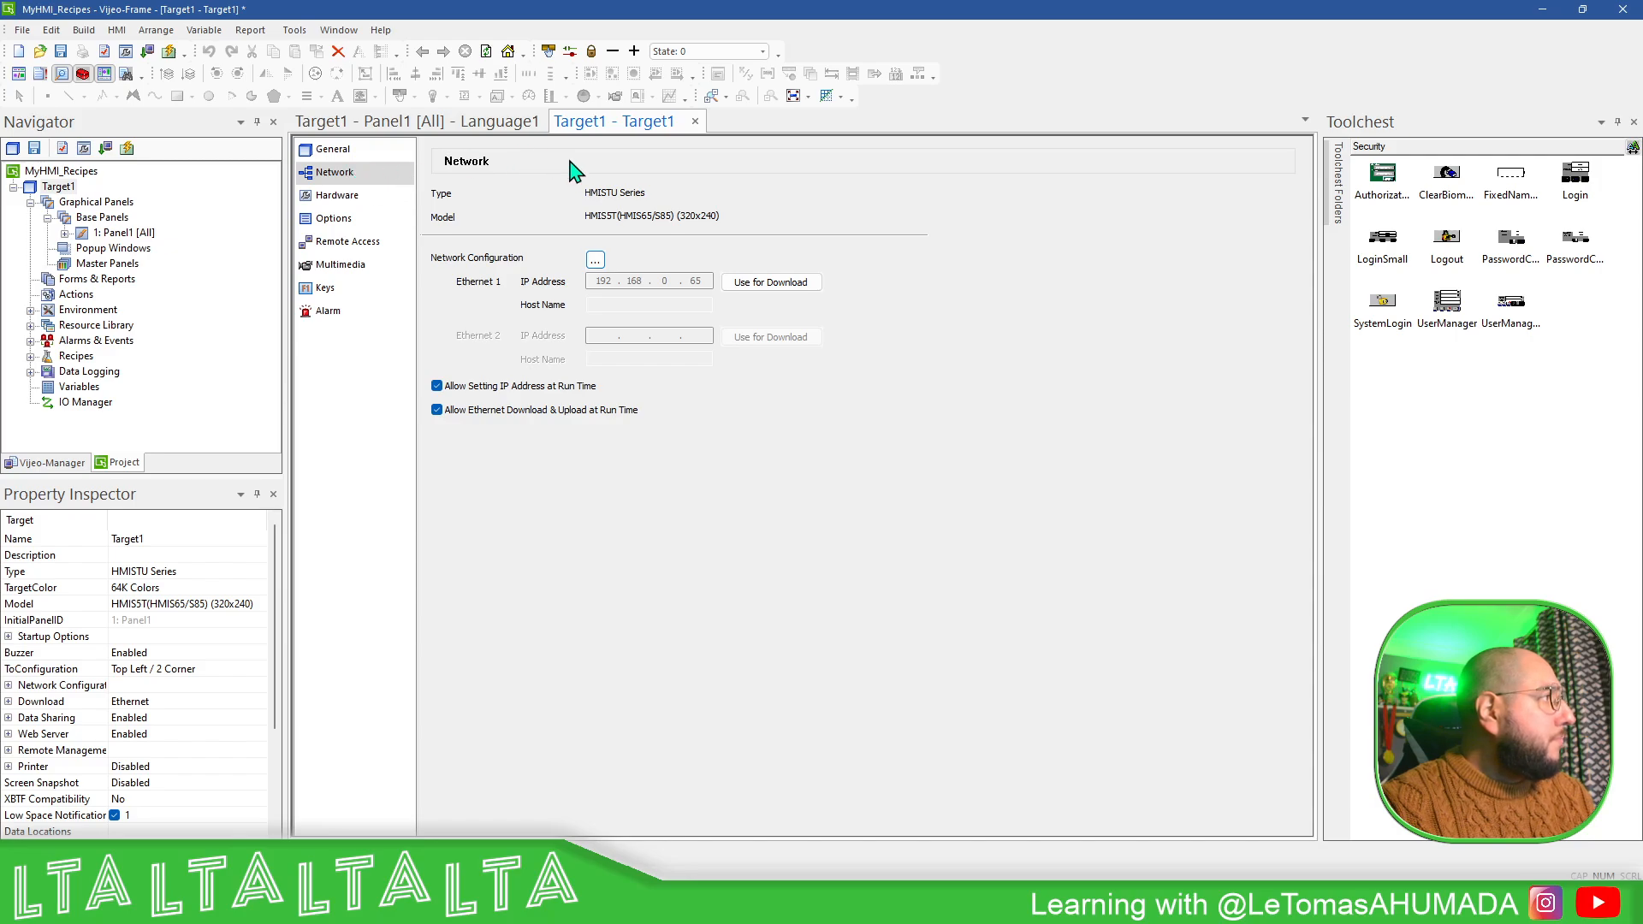
click(596, 262)
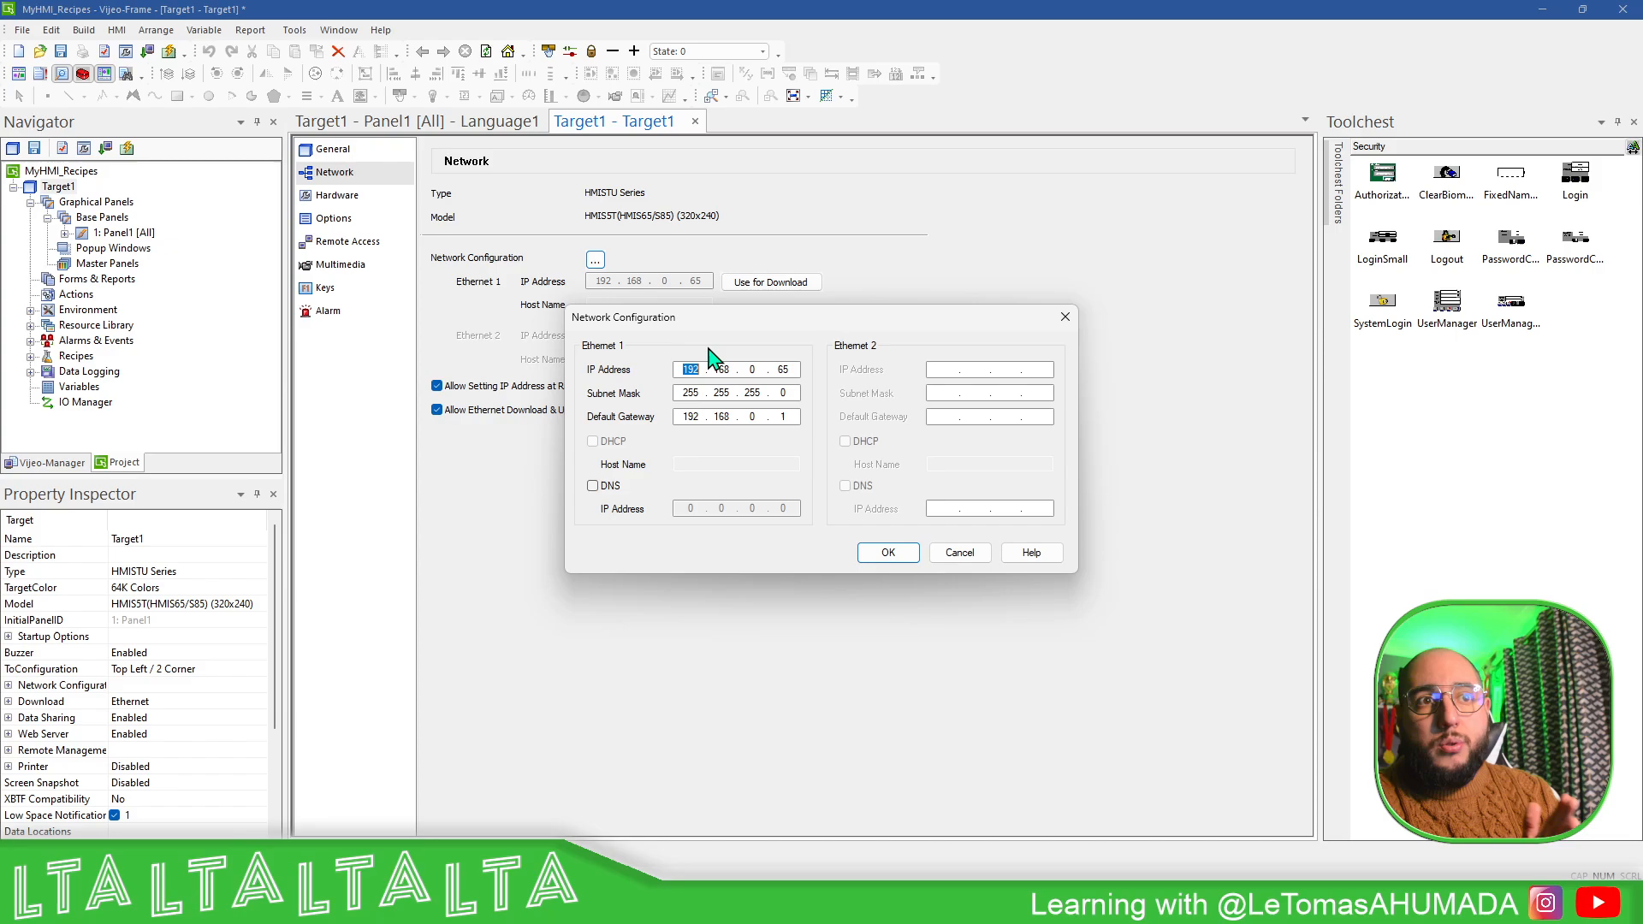
click(960, 554)
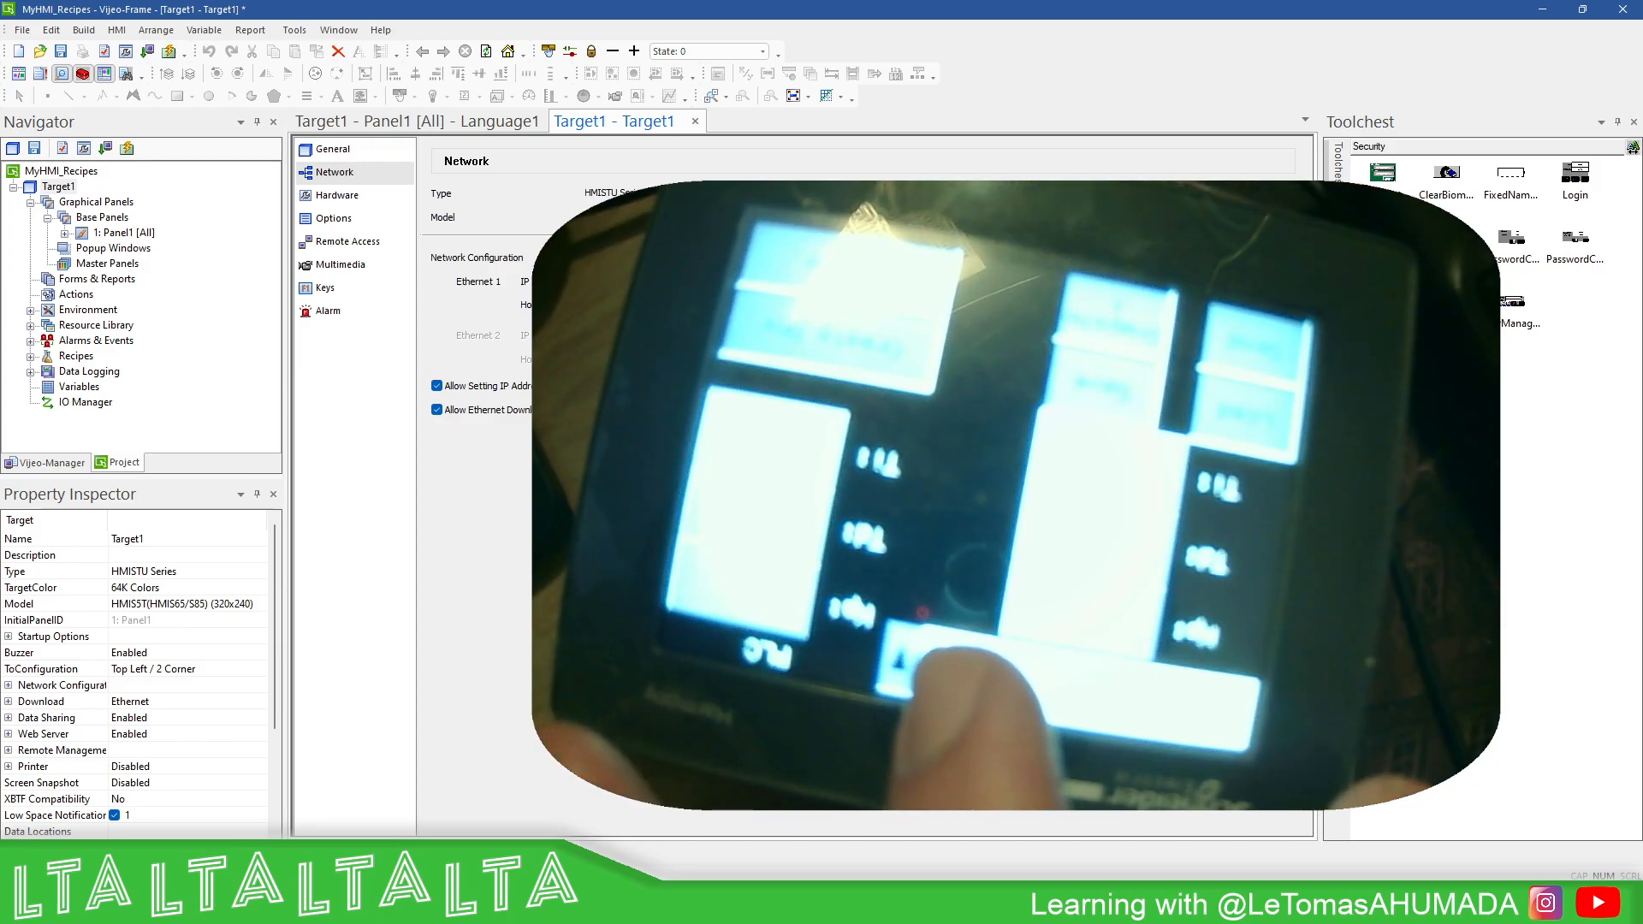
- Toggle Target1's Allow Ethernet Download & Upload at Run Time option and acknowledge the security warning
click(373, 126)
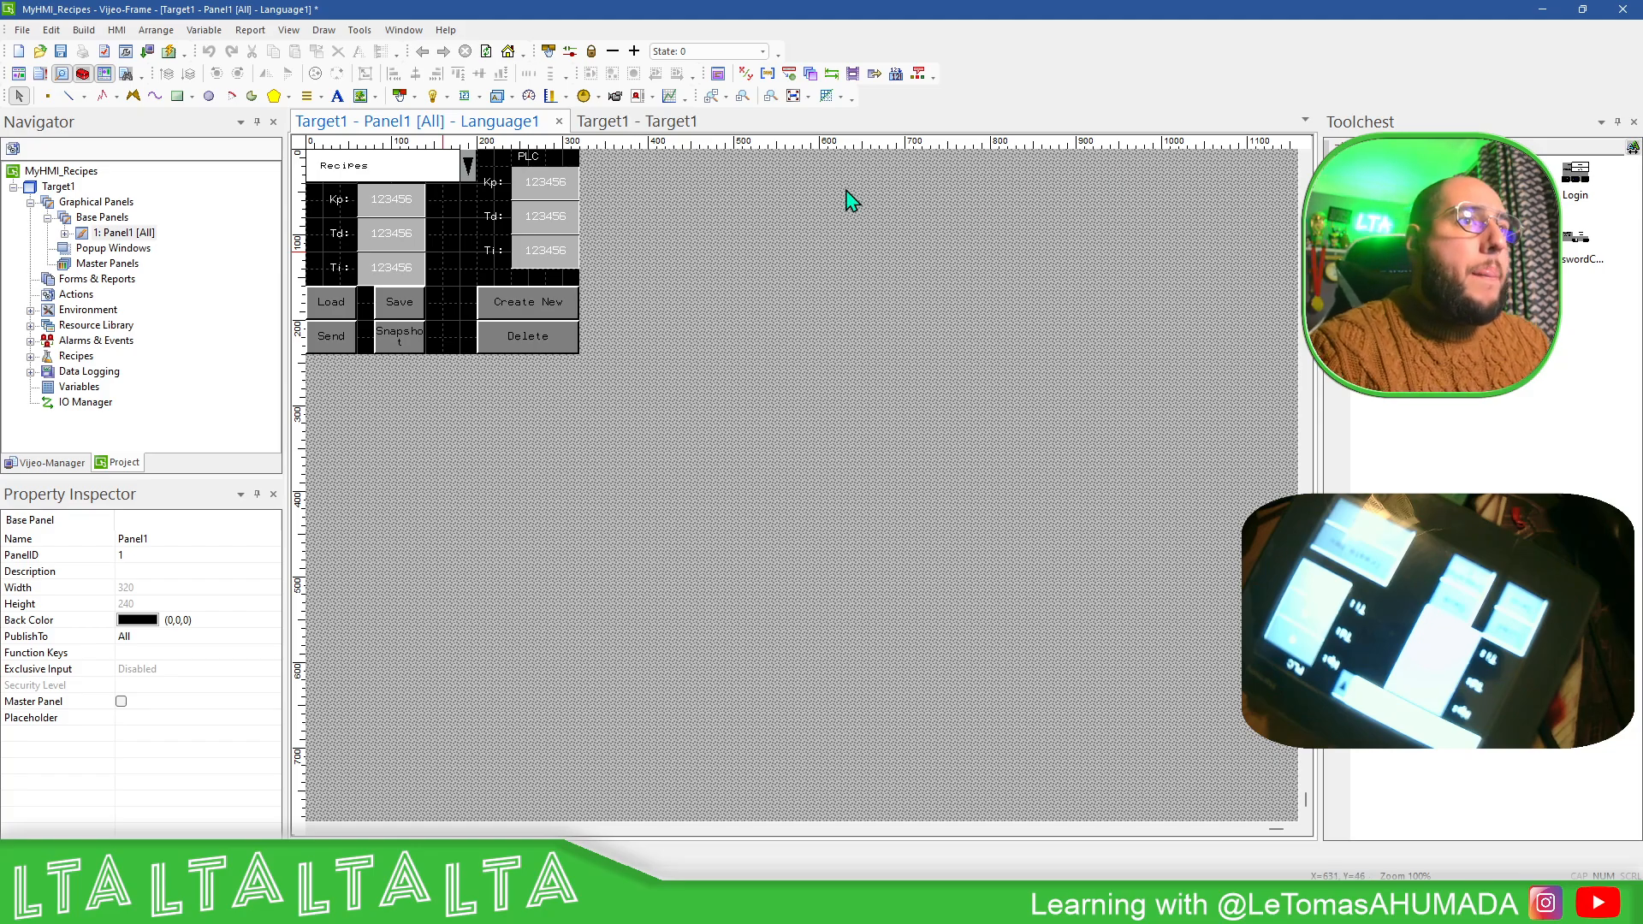
click(622, 129)
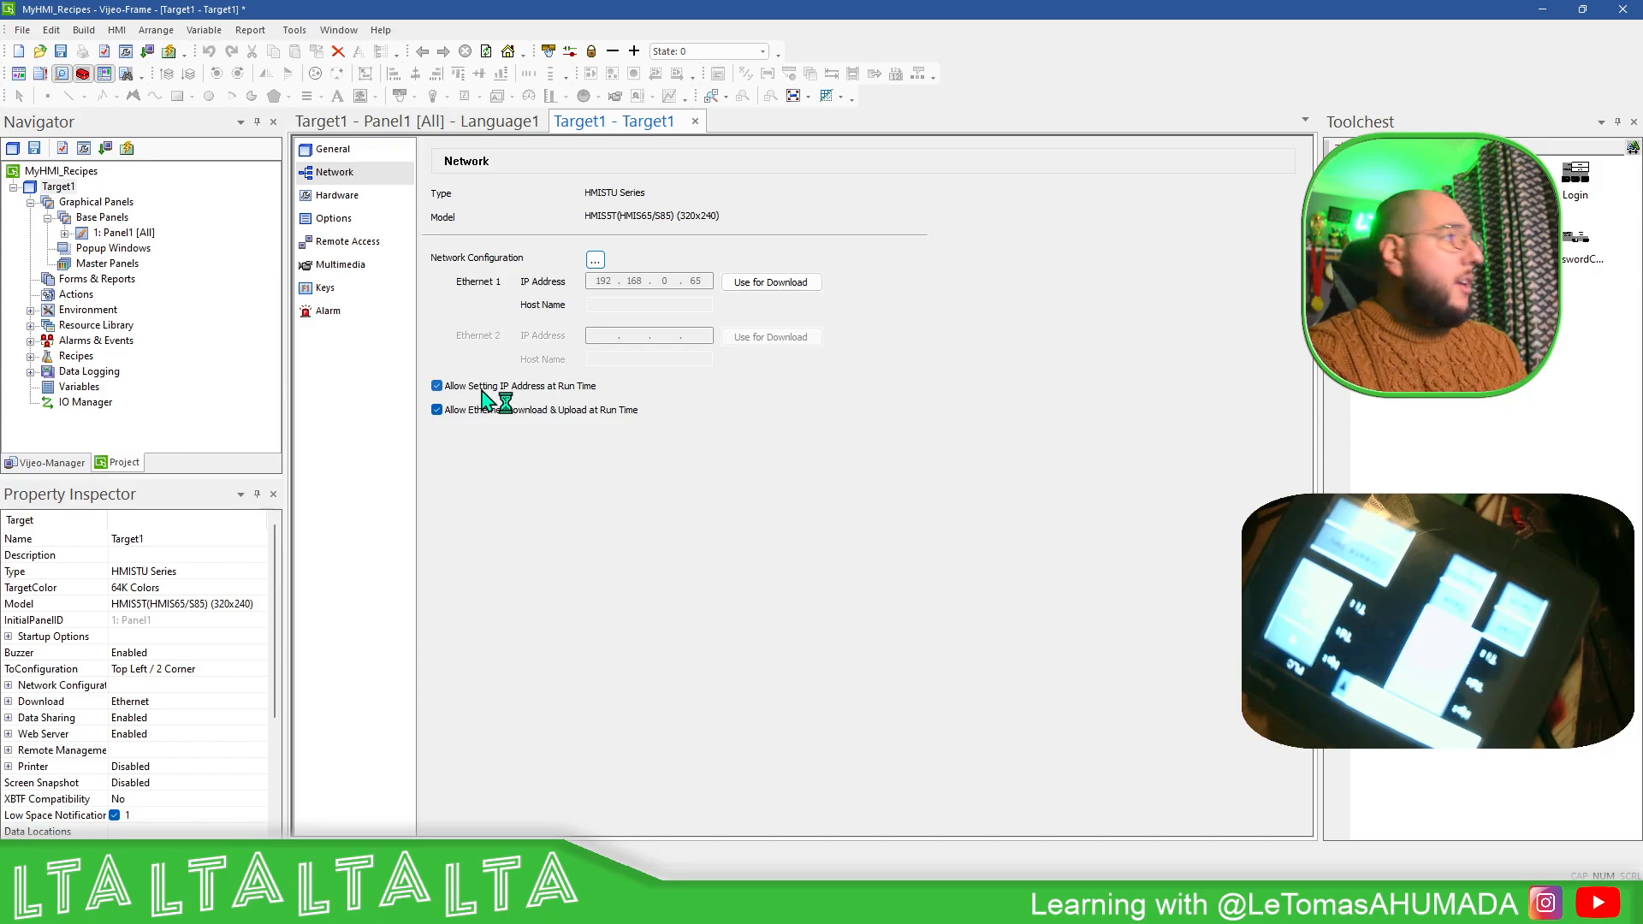
click(436, 411)
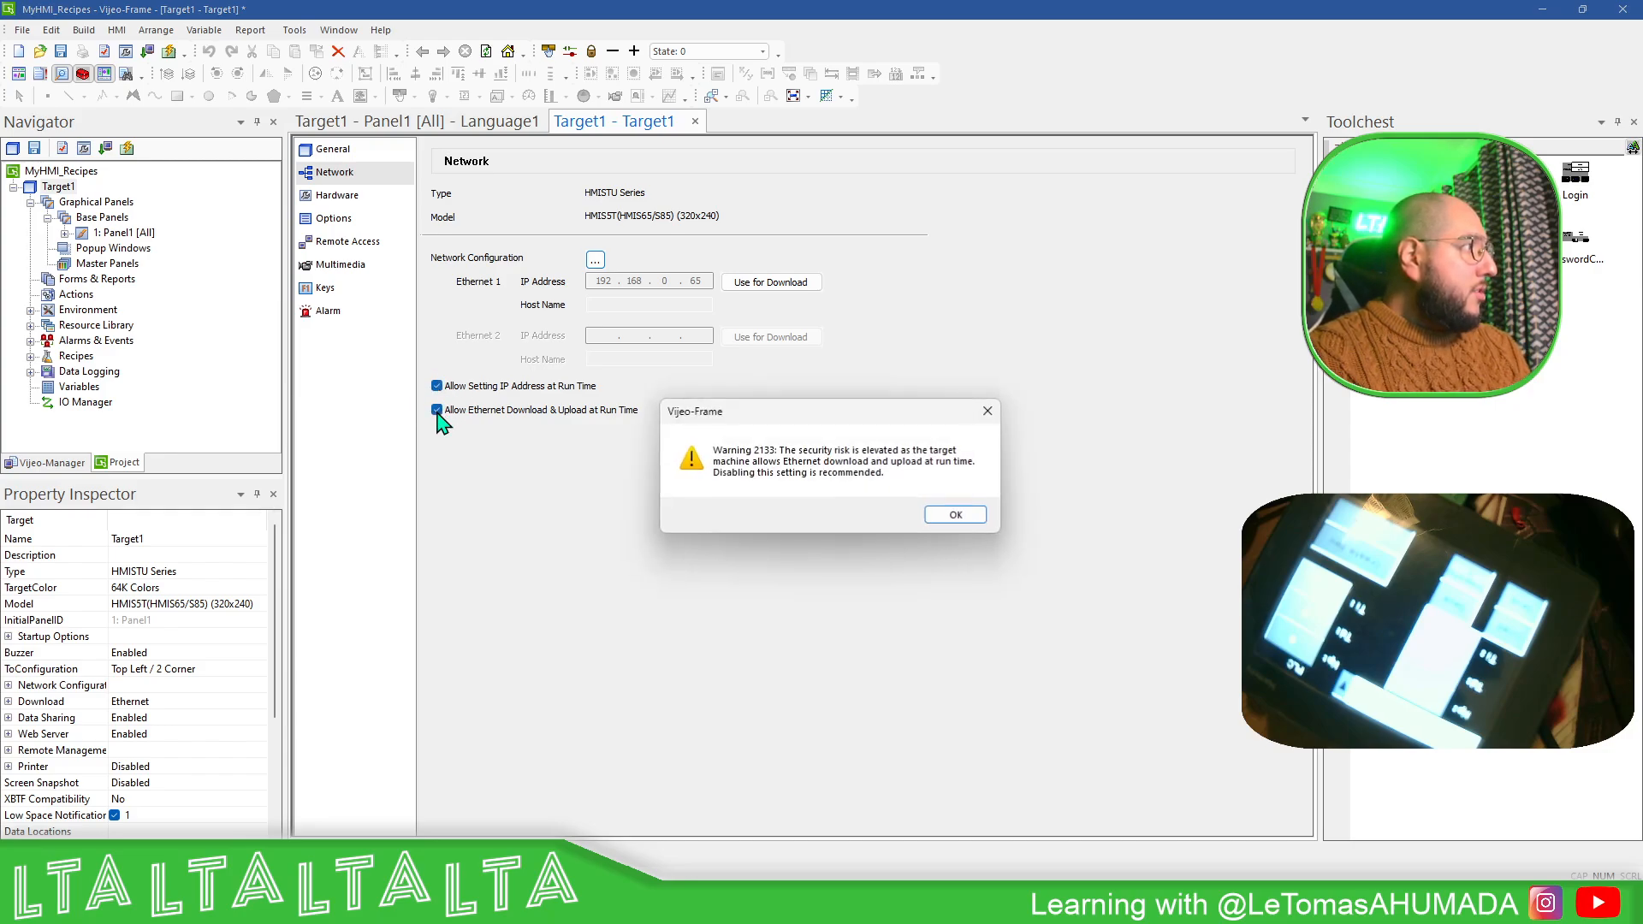
drag(842, 423, 767, 416)
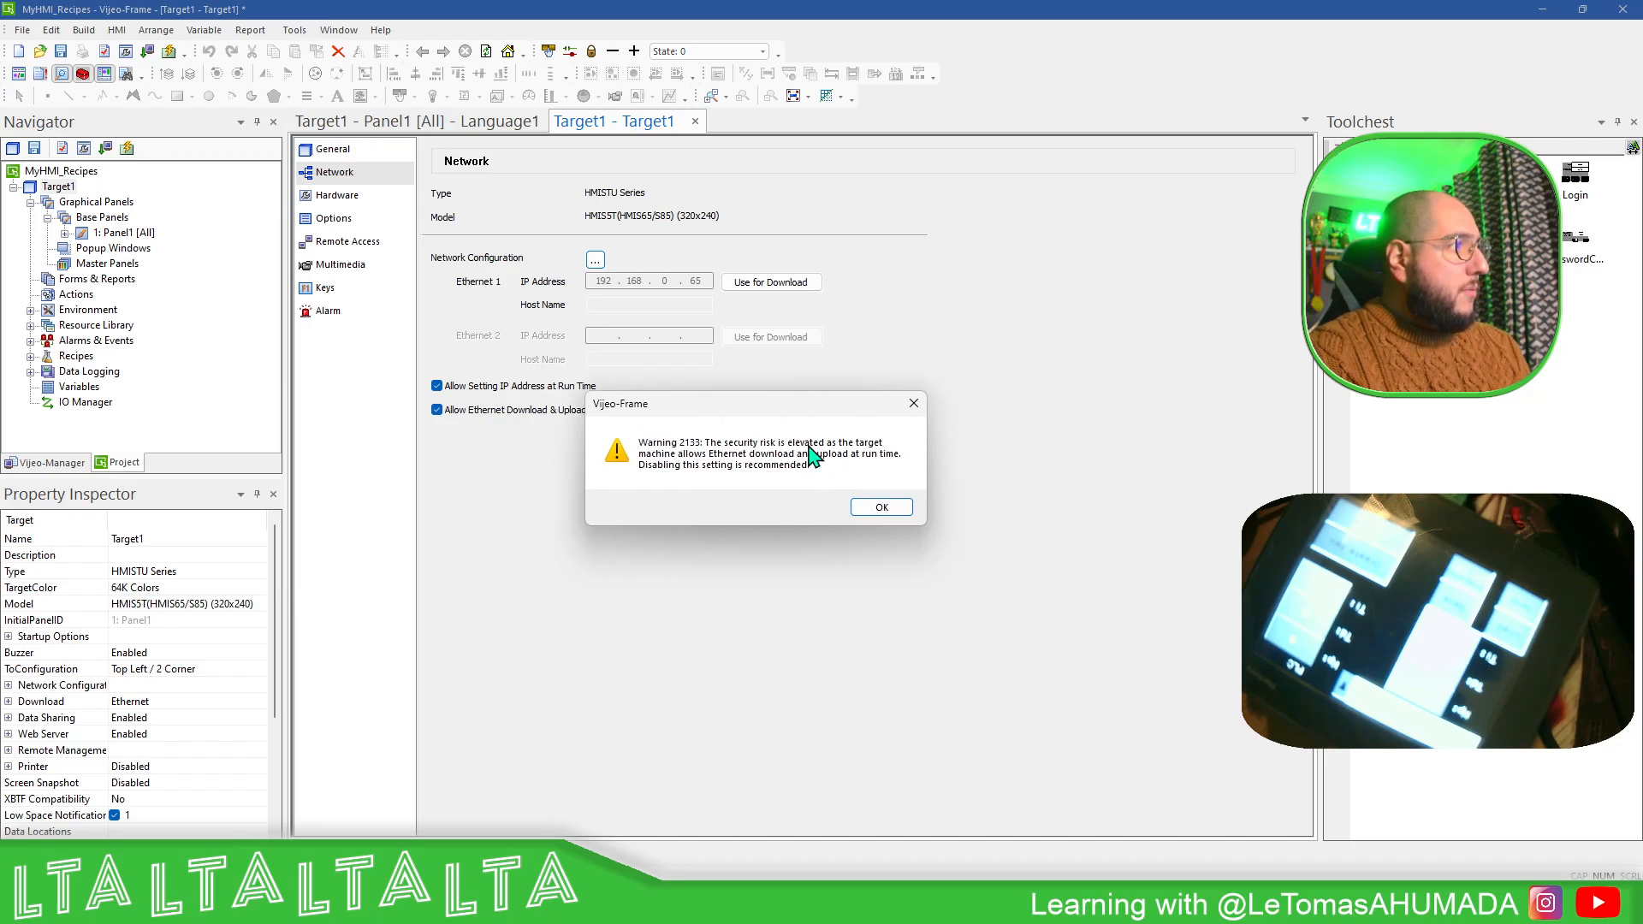
click(869, 509)
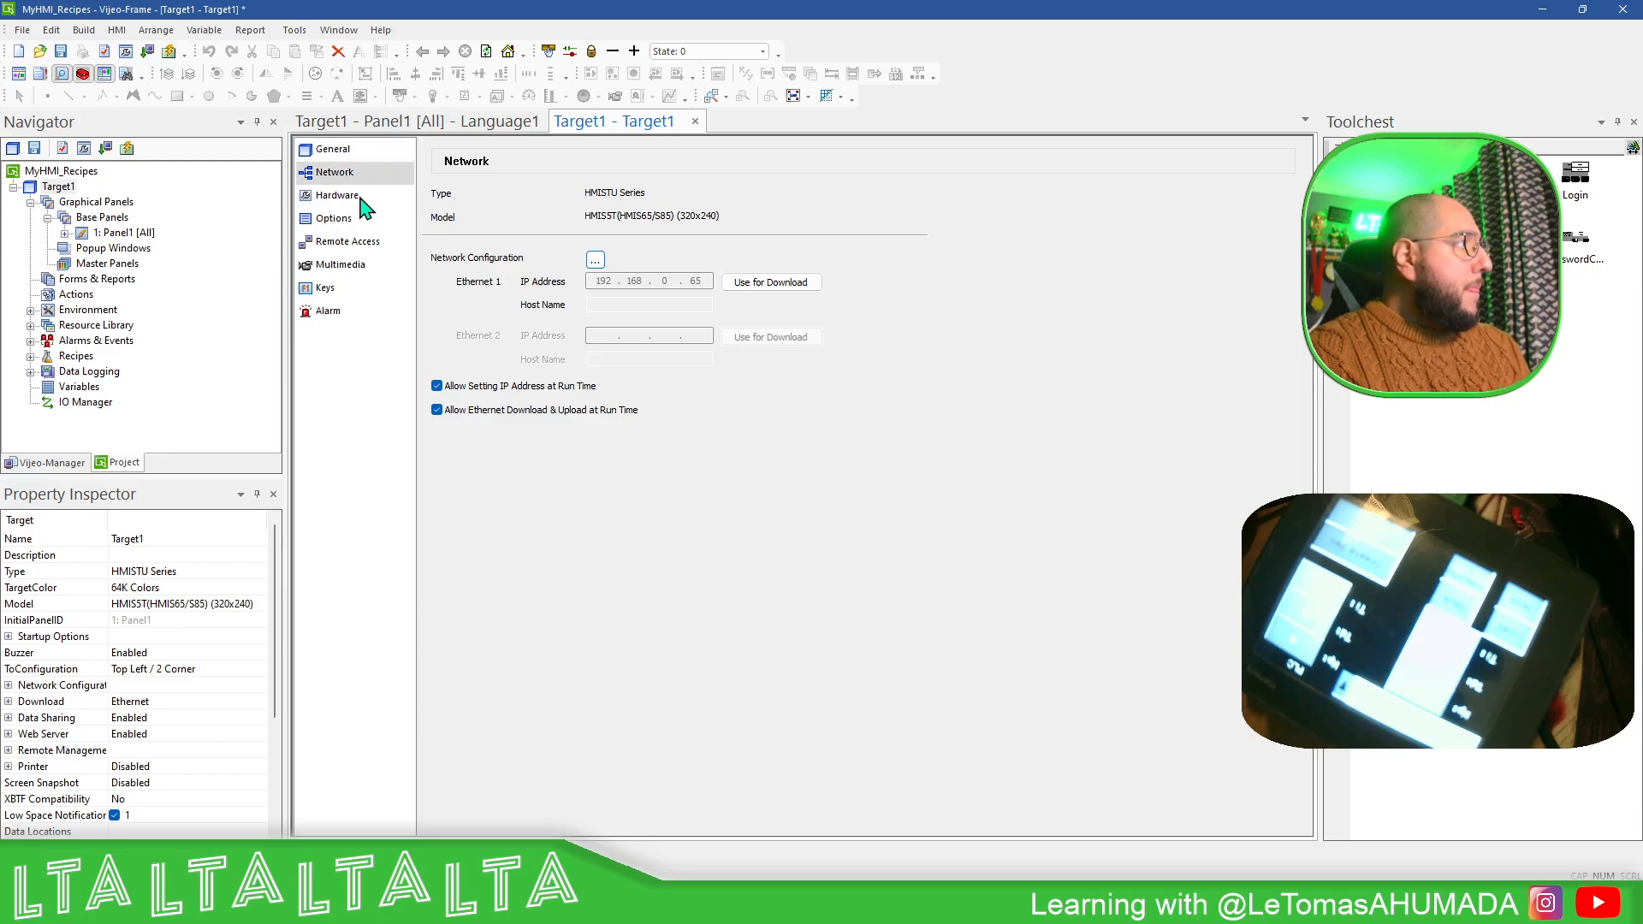
- Change Target1's target IP address for downloads to 192.168.1.65 in the general settings
click(329, 150)
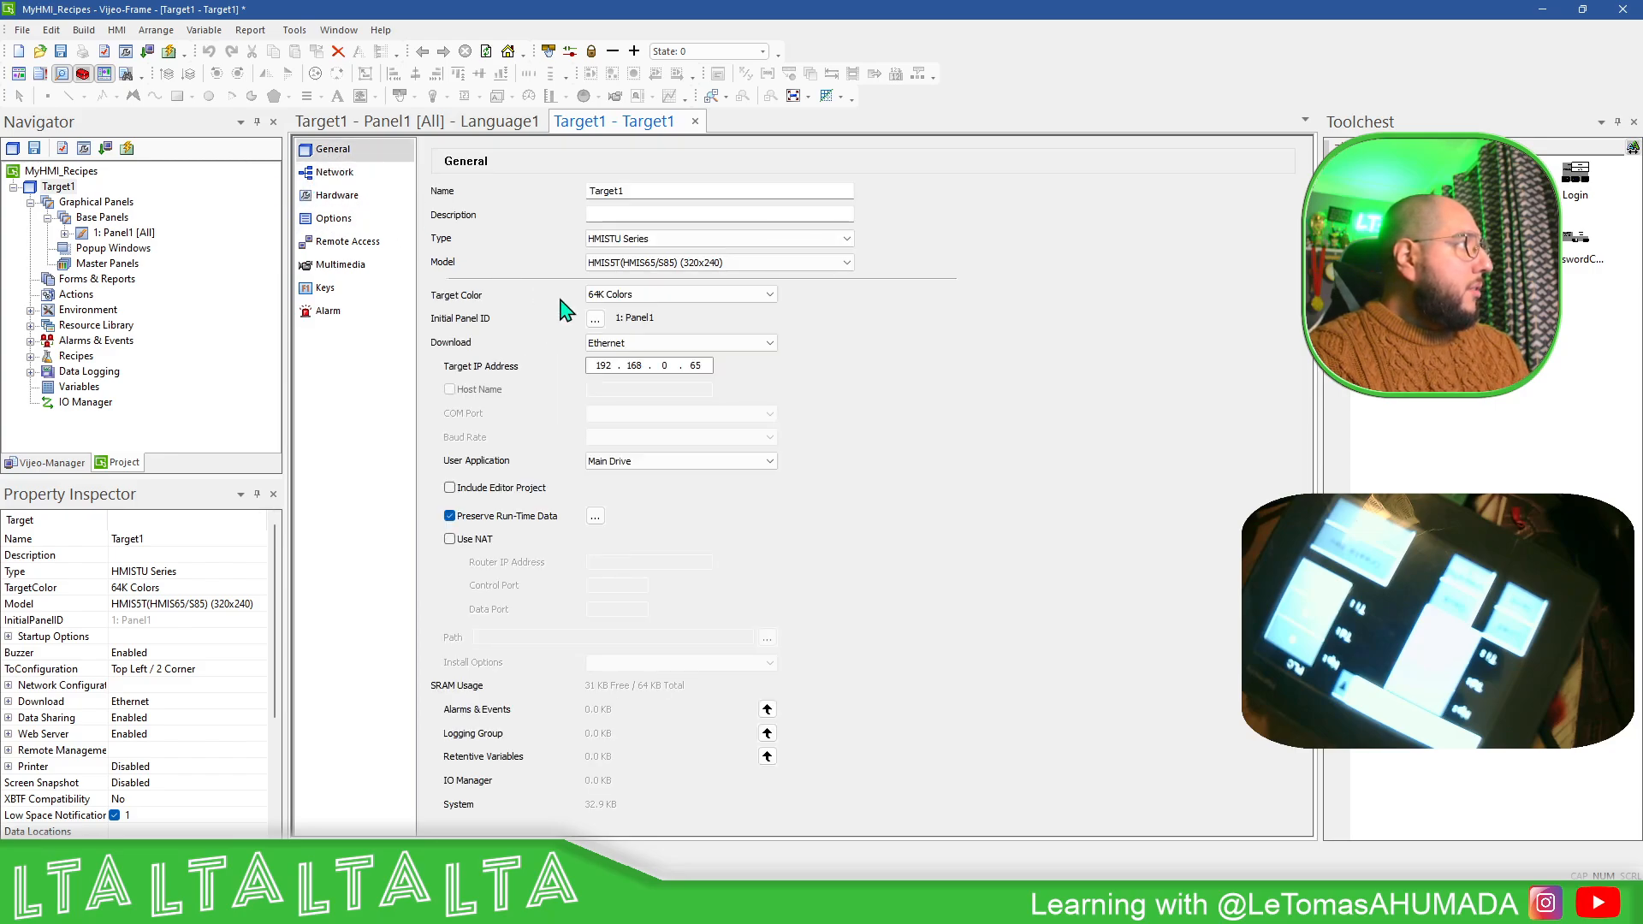
click(334, 172)
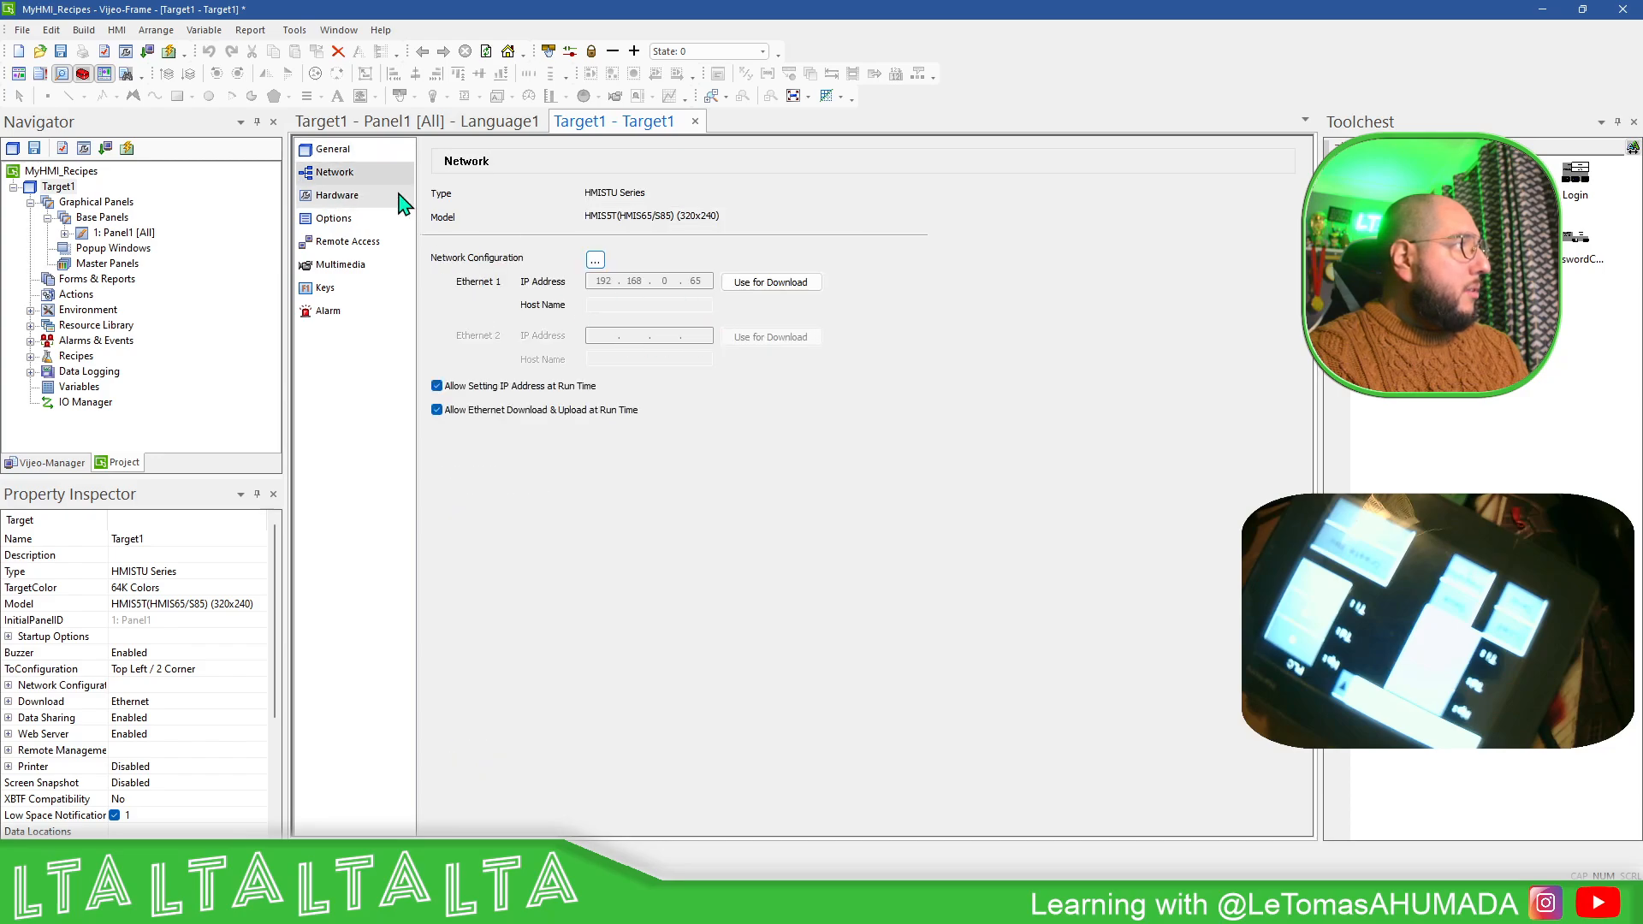
click(342, 151)
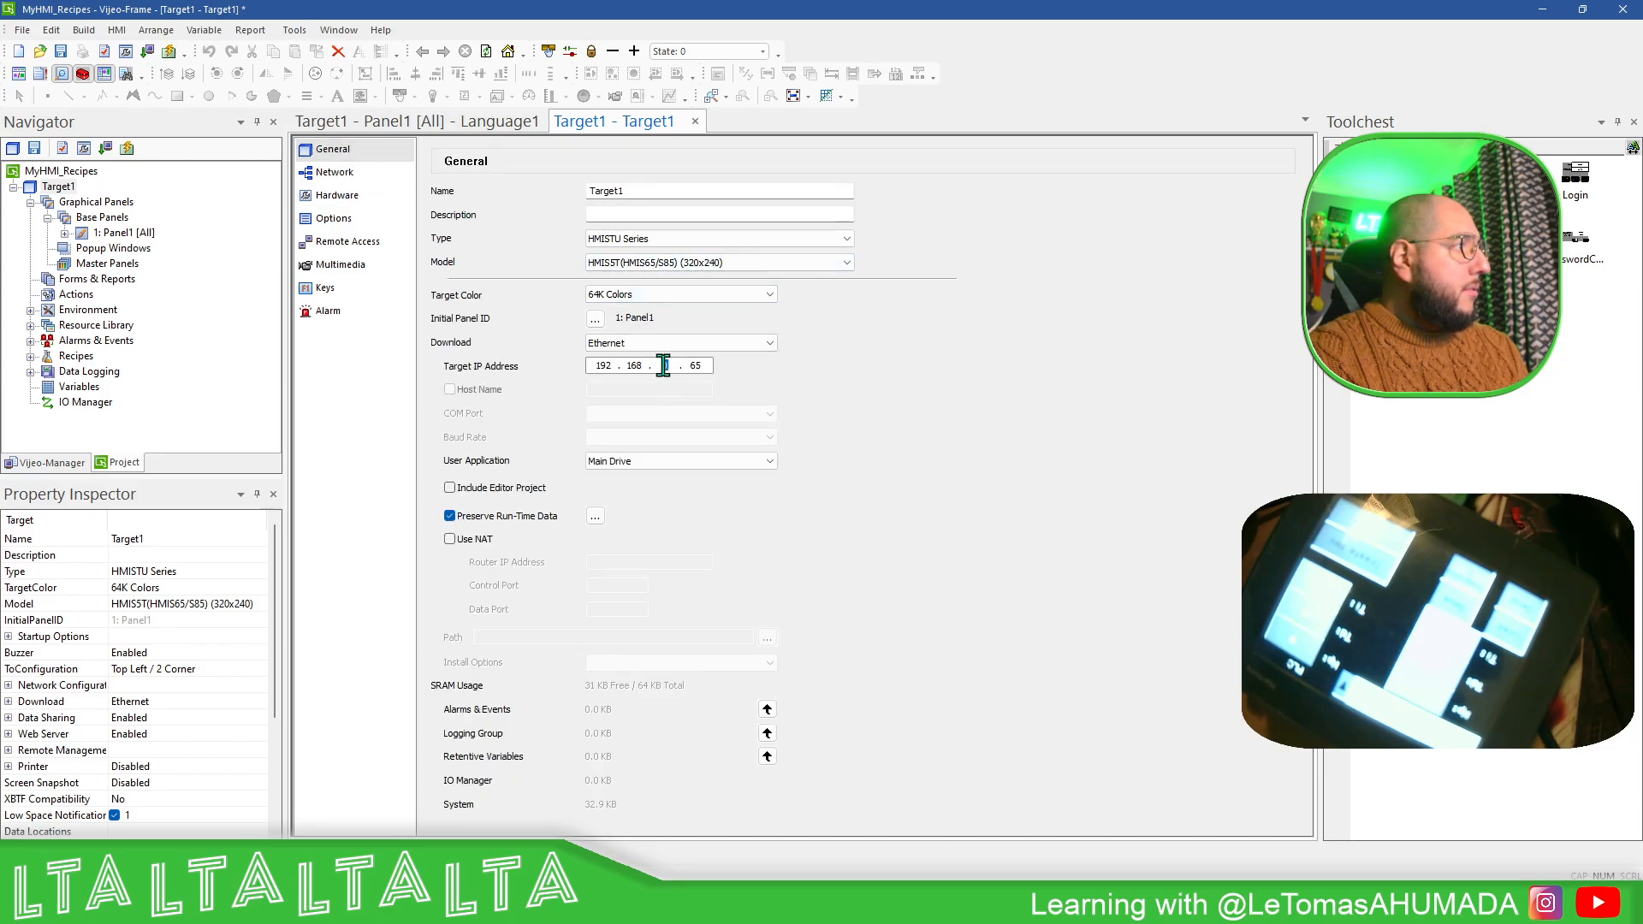
drag(663, 366, 675, 367)
text(1)
click(745, 383)
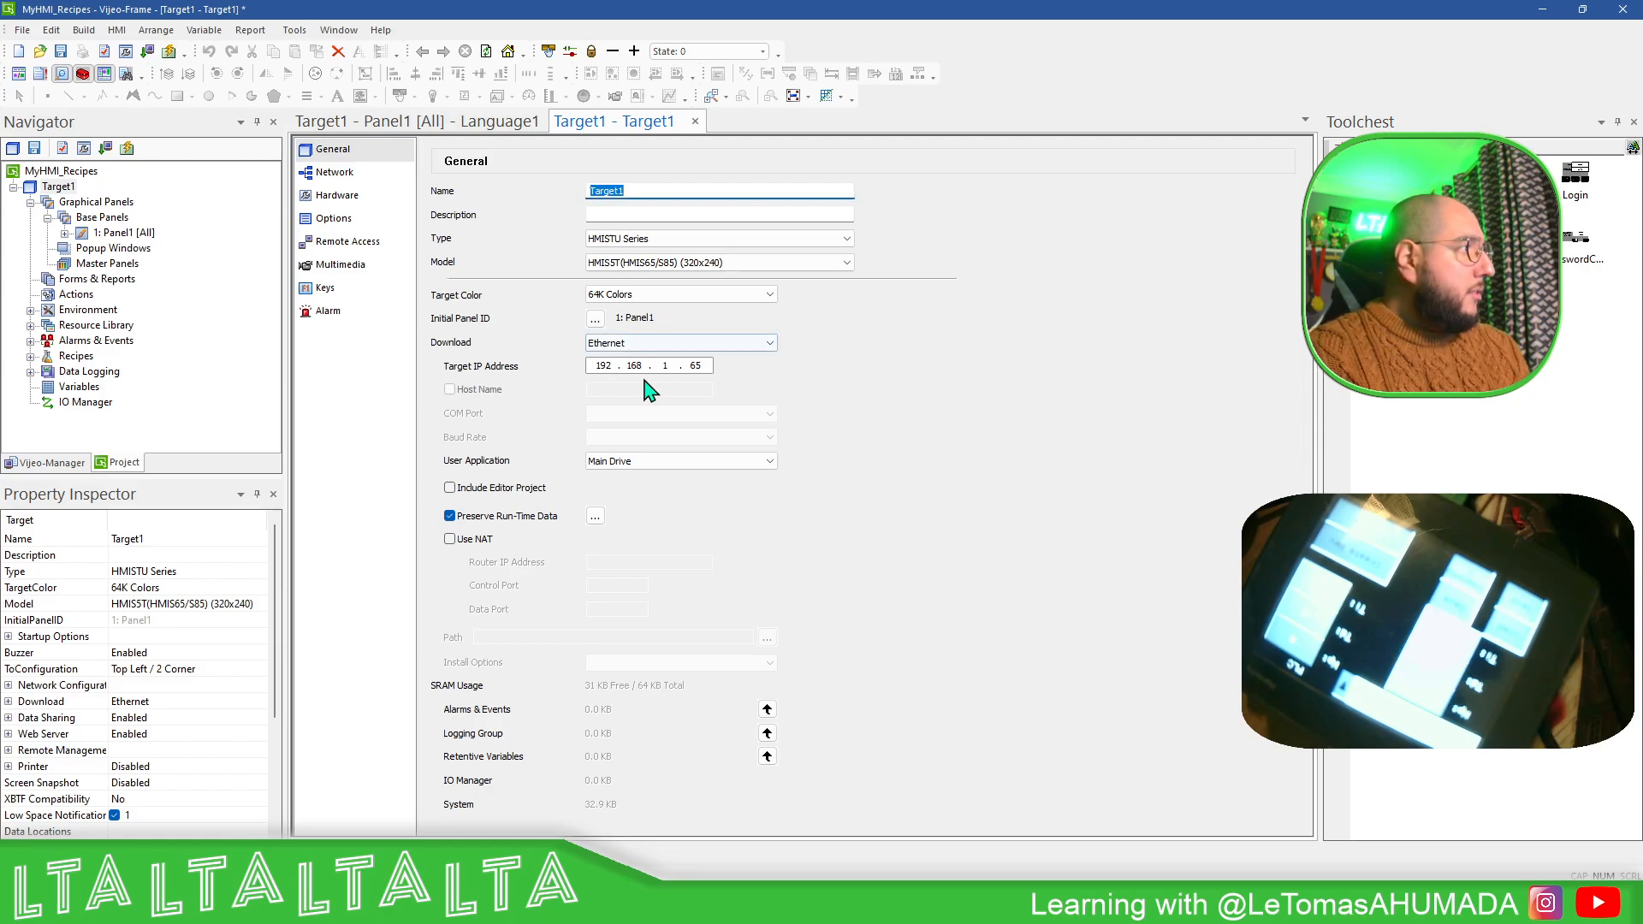
- Apply the Ethernet 1 IP address from the network settings as Target1's download address and check the general settings
click(334, 172)
click(767, 287)
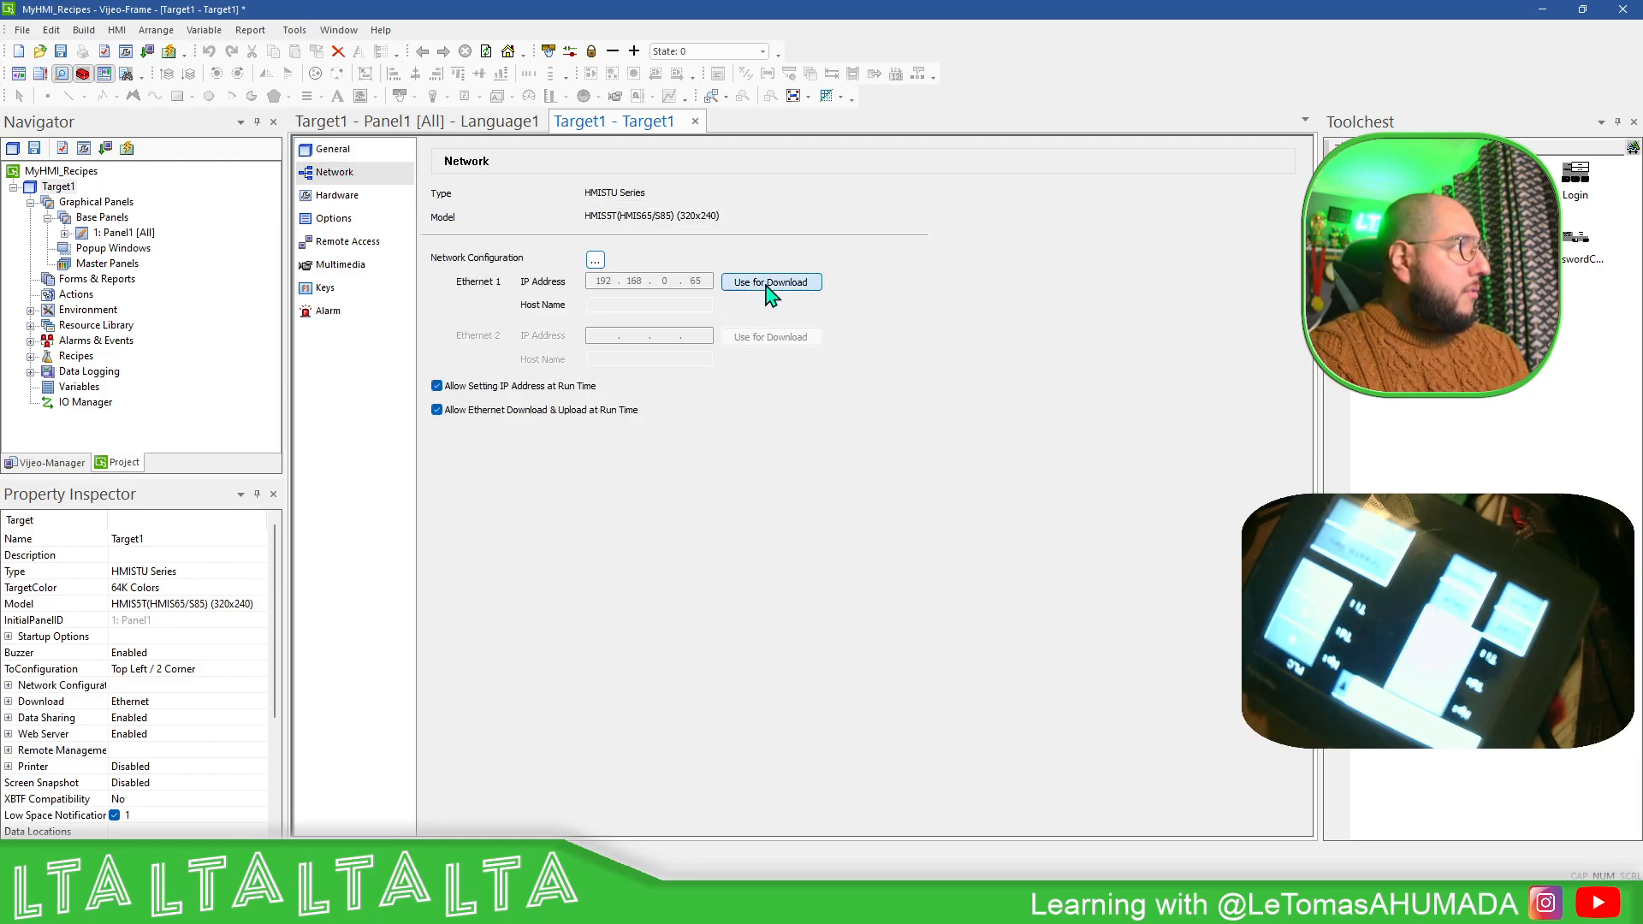
click(333, 149)
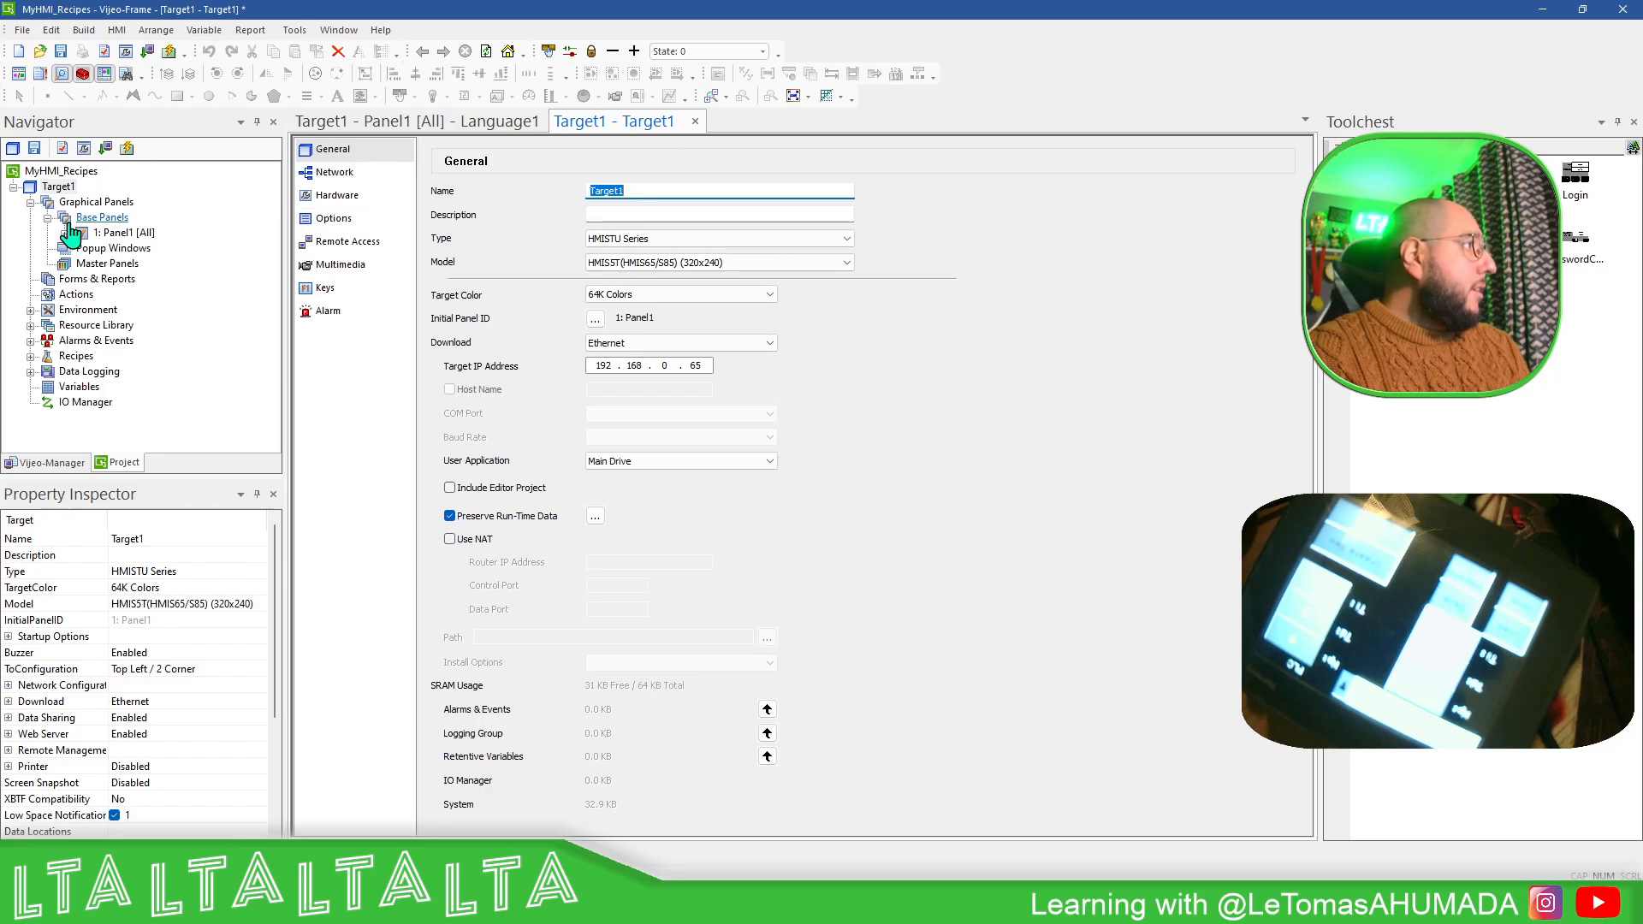
- Add a new base panel to Target1's graphical panels
right_click(113, 221)
click(159, 231)
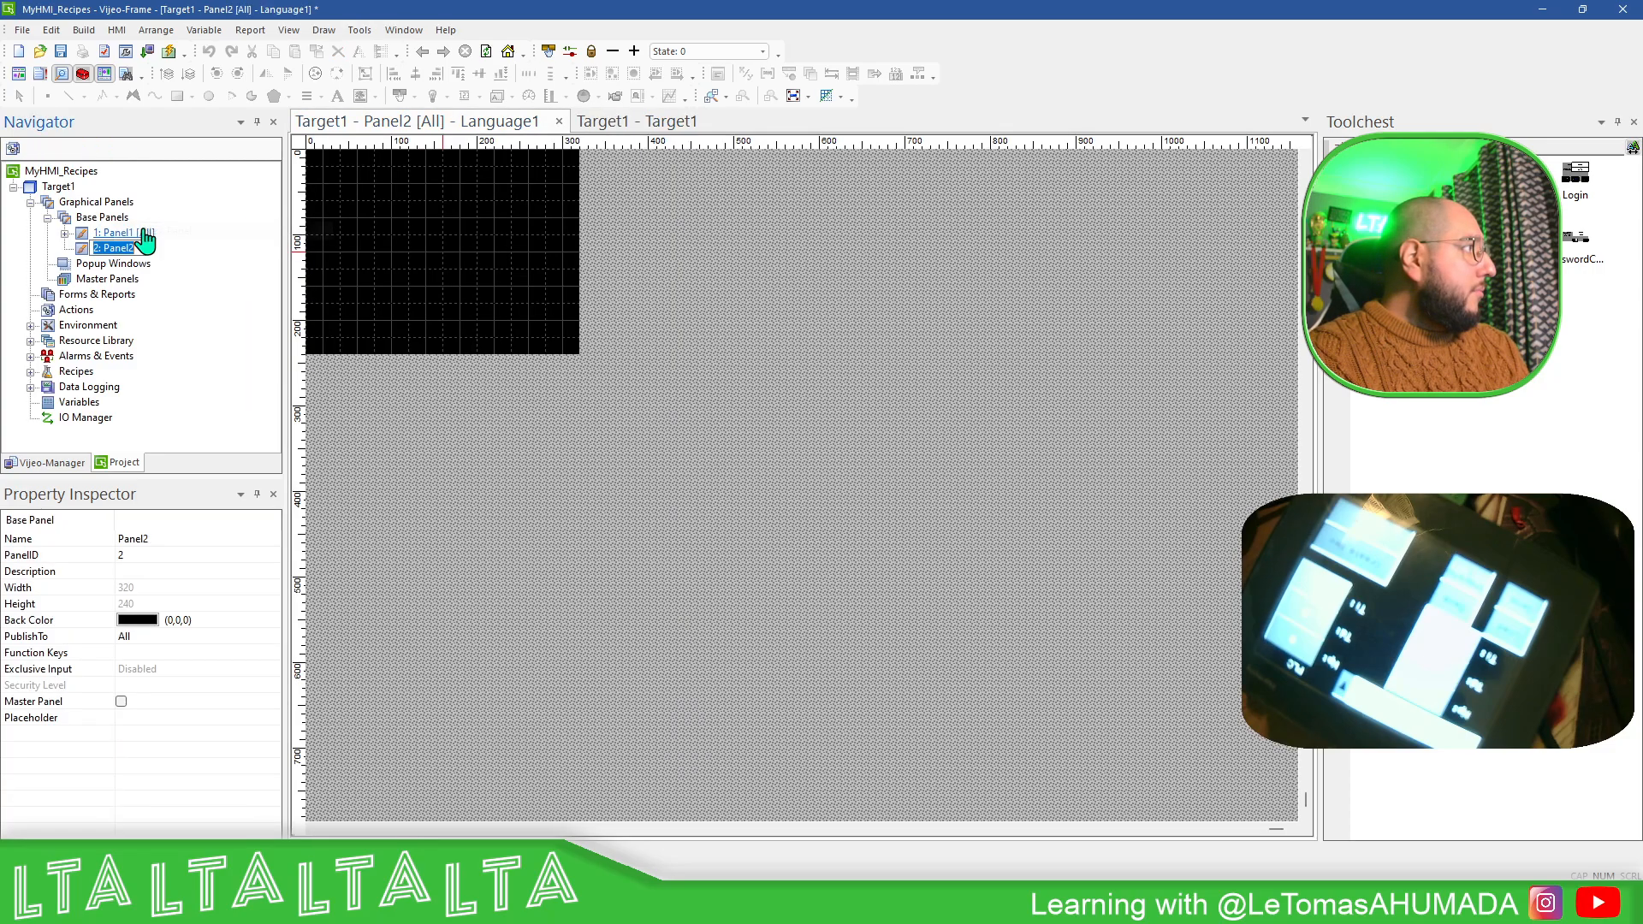
key(Return)
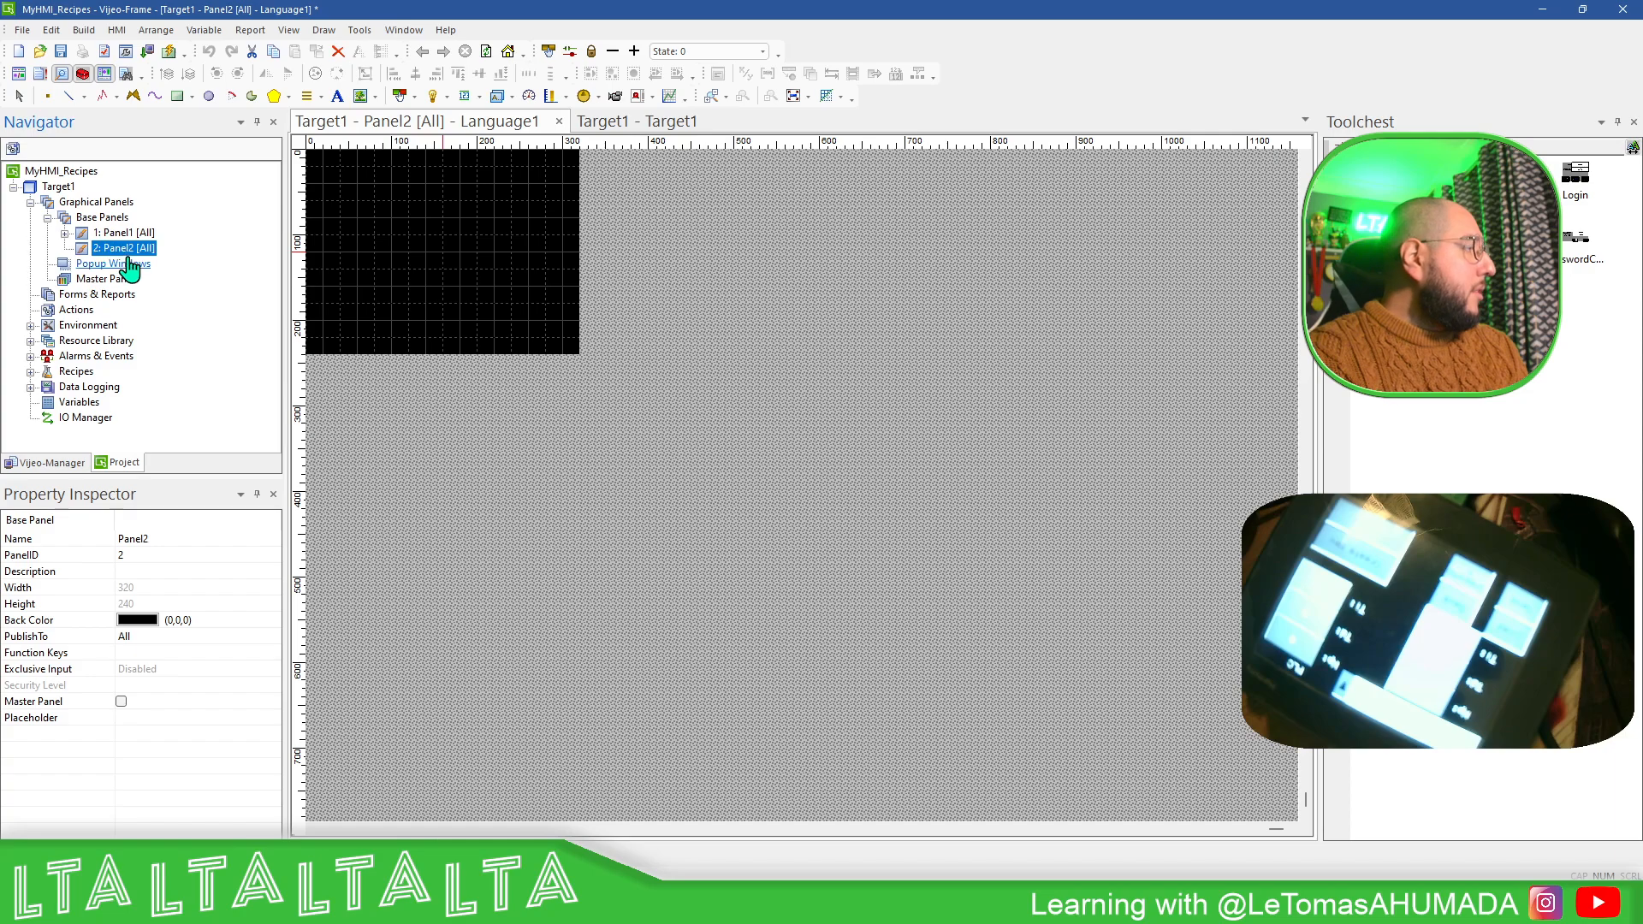
right_click(120, 257)
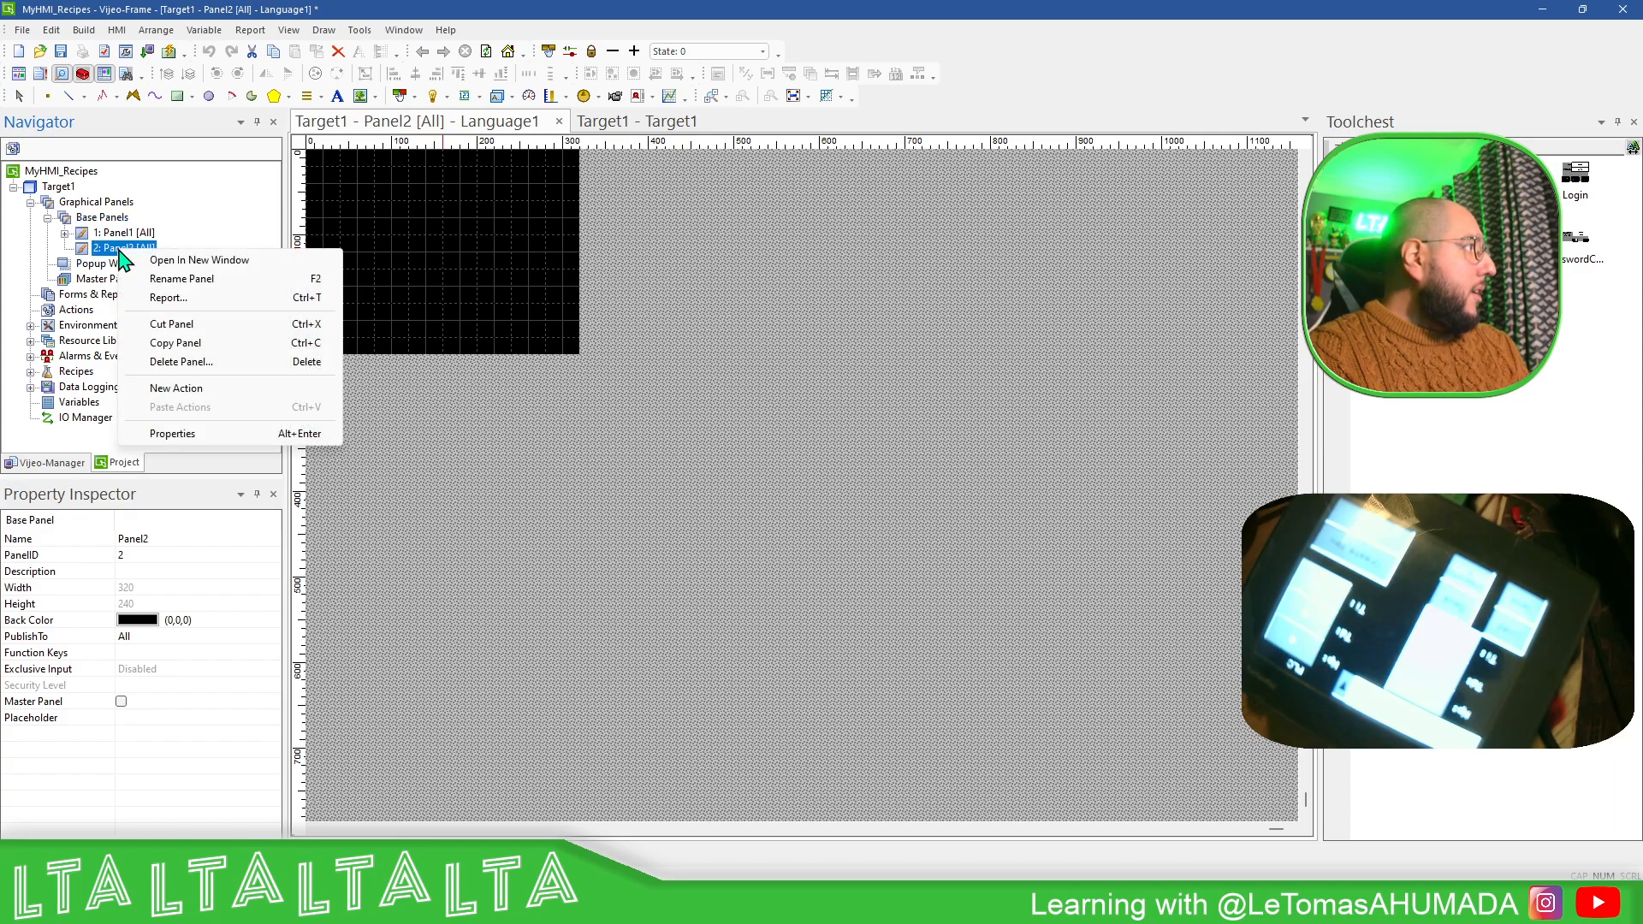
- Set Panel2 as the initial panel in Target1's general settings
double_click(58, 188)
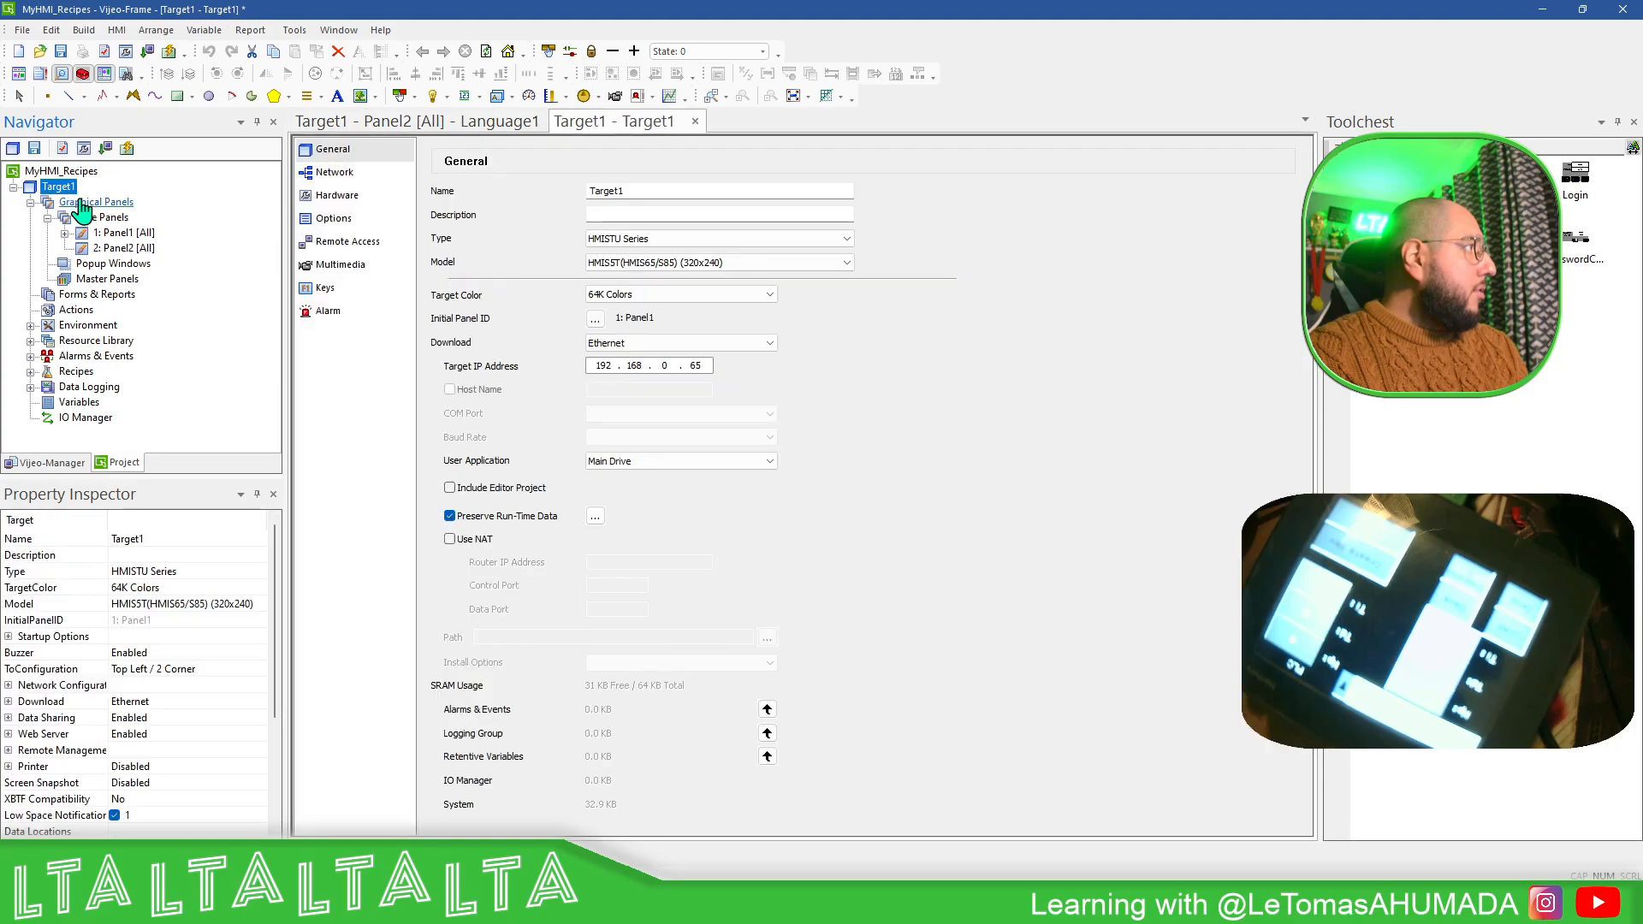
click(594, 319)
click(803, 386)
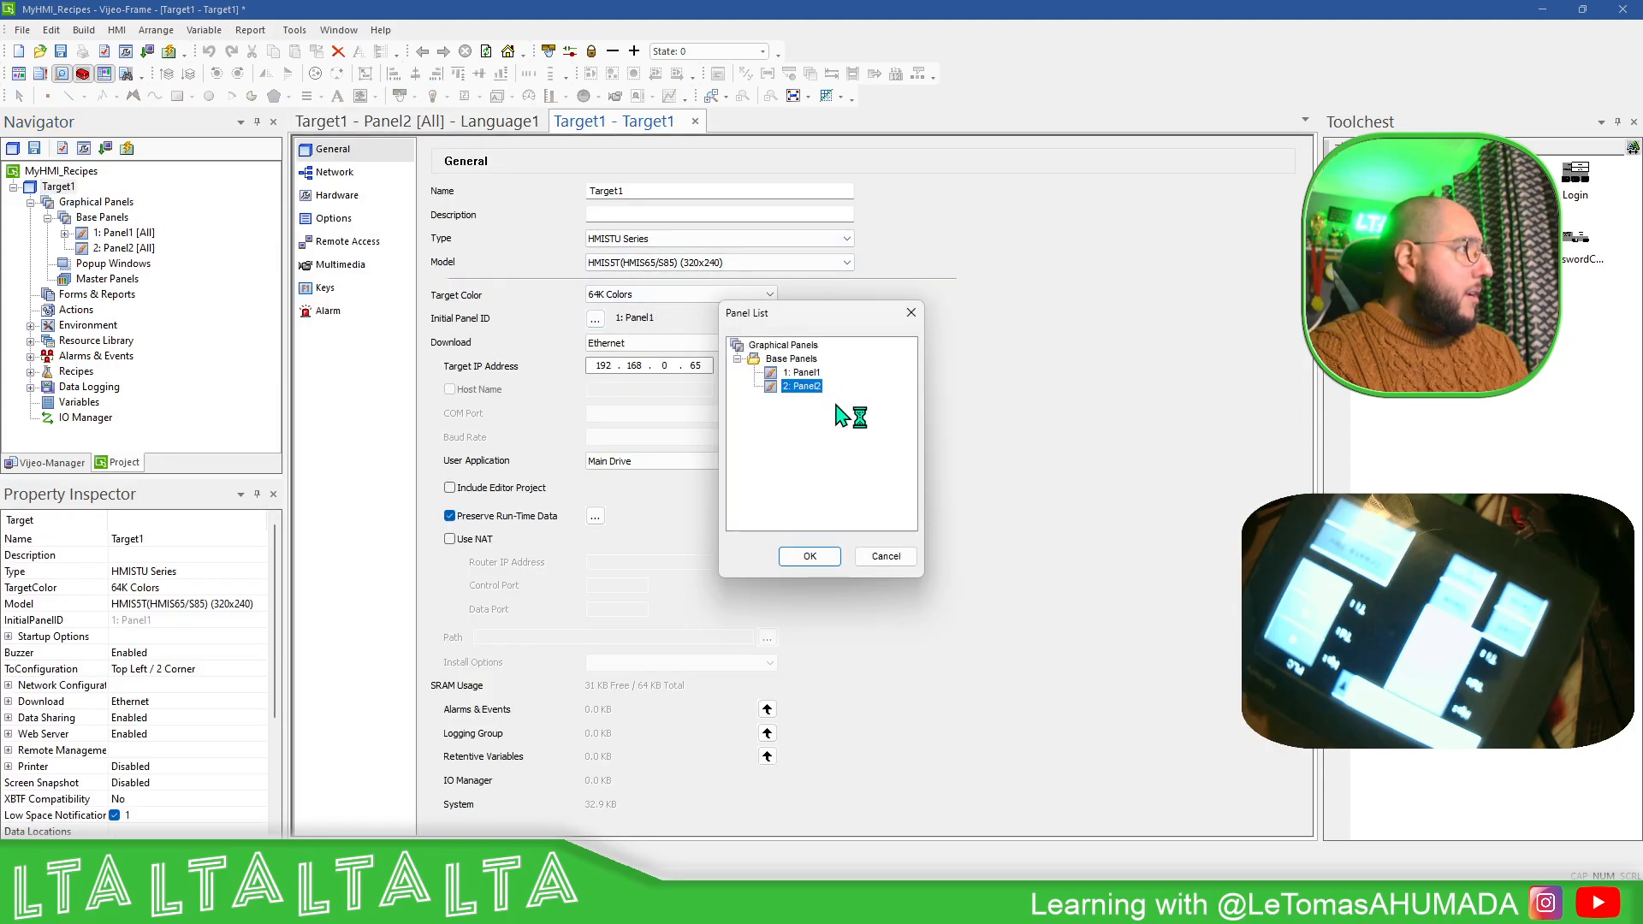
click(809, 557)
- Draw a switch about 120 by 60 in the lower-right corner of Panel2
double_click(124, 248)
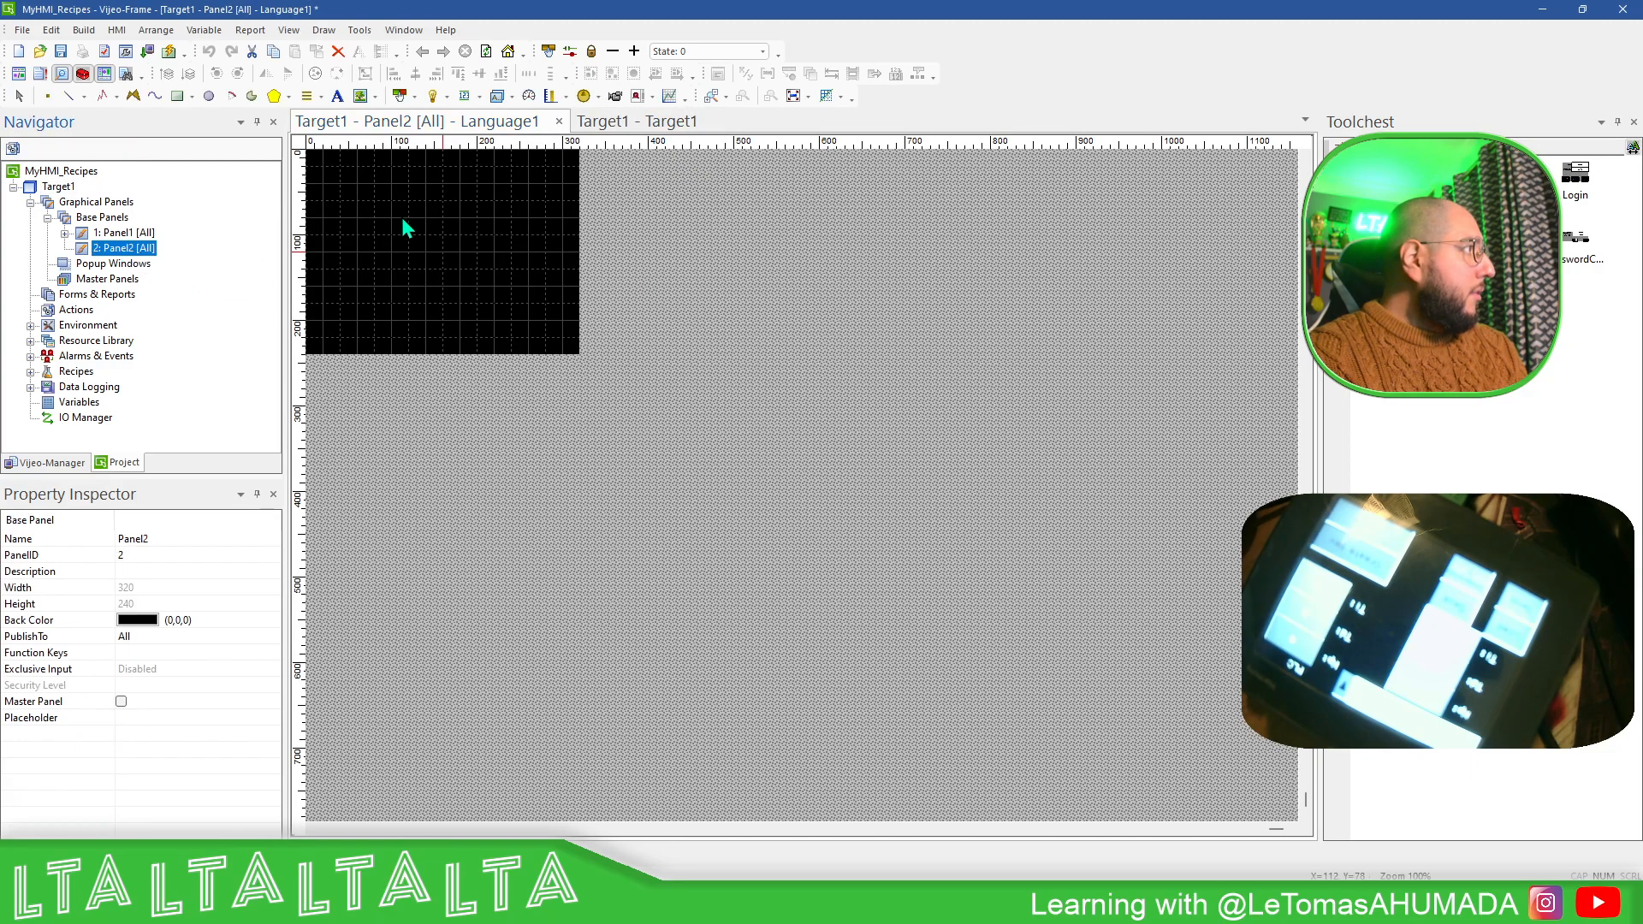
click(399, 96)
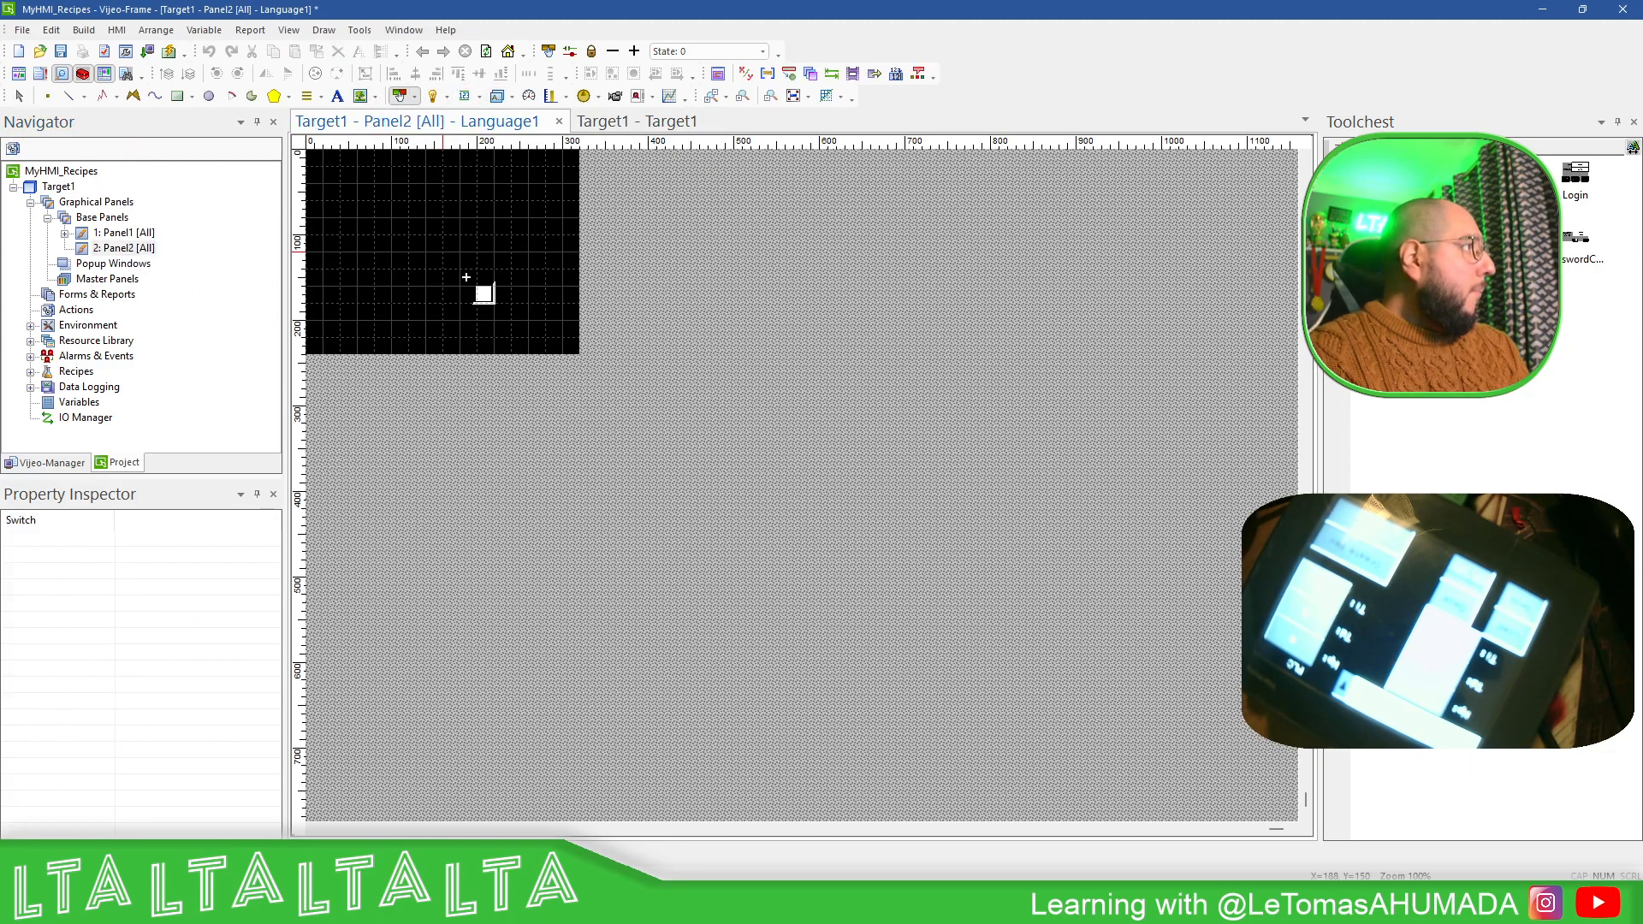
drag(477, 303, 576, 350)
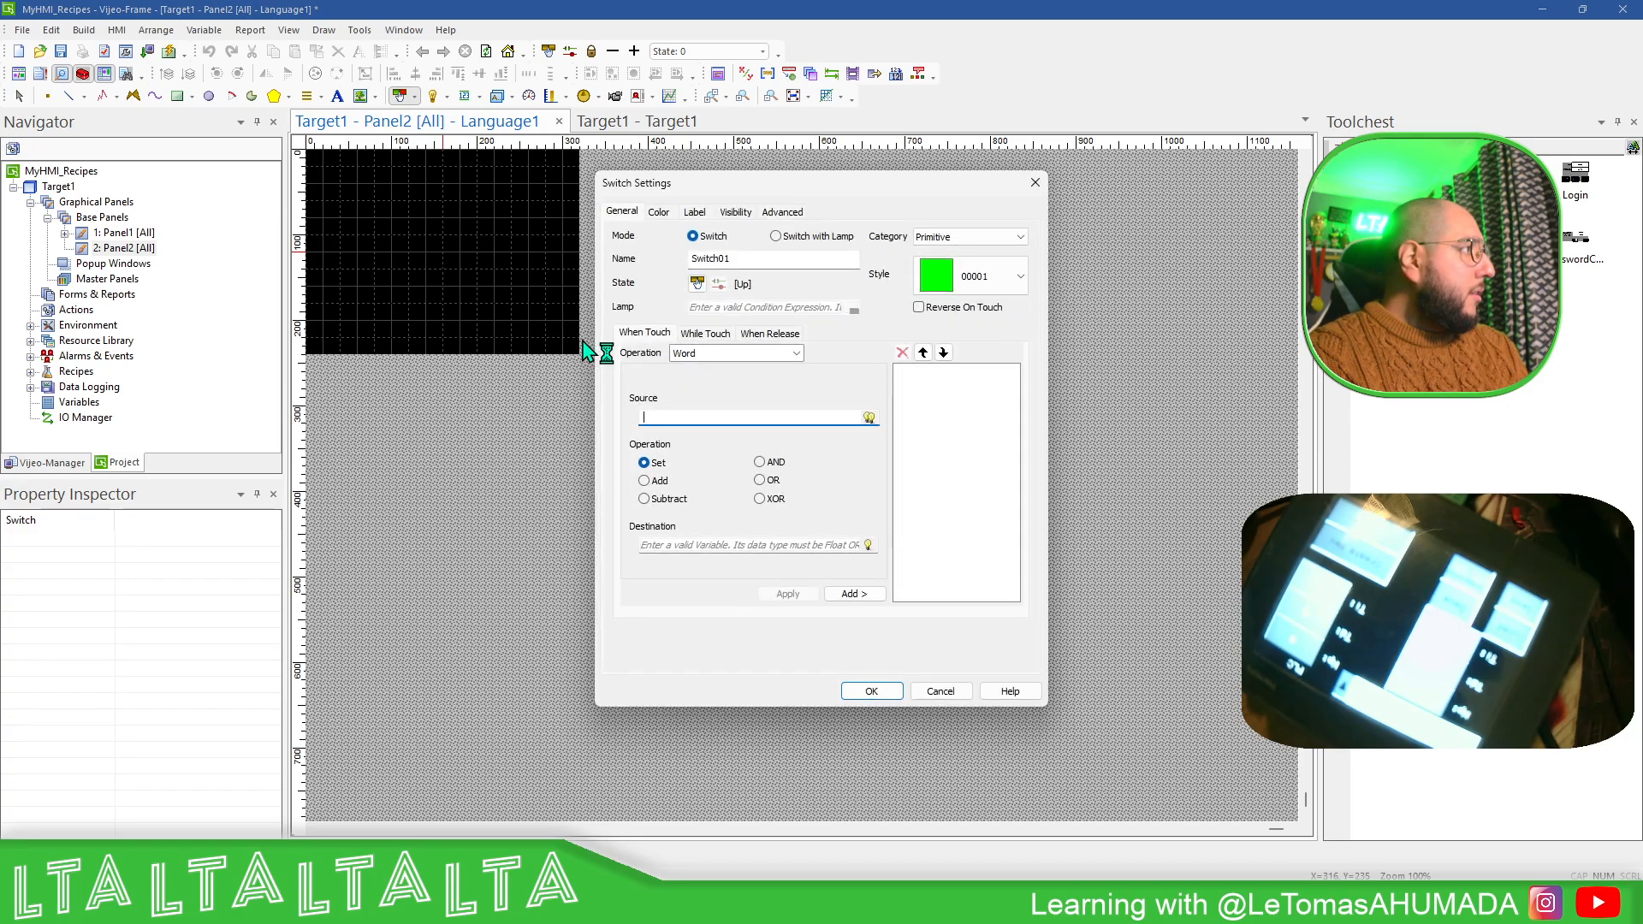
- Give the new switch the System Configuration operation on touch and set its style to 00003
click(795, 353)
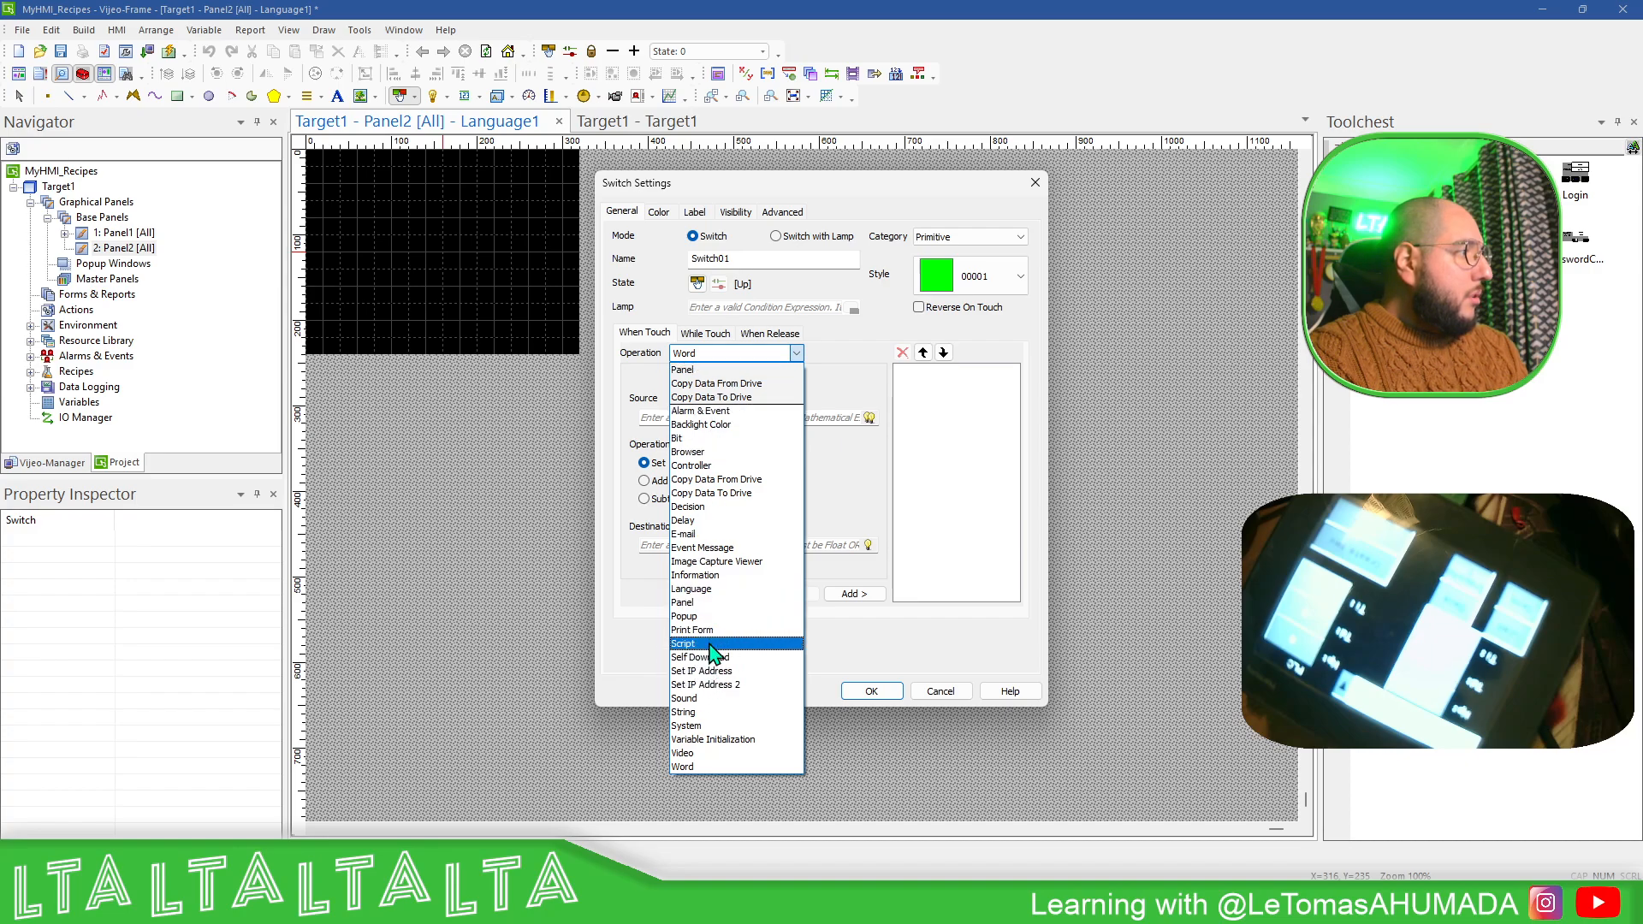
click(689, 726)
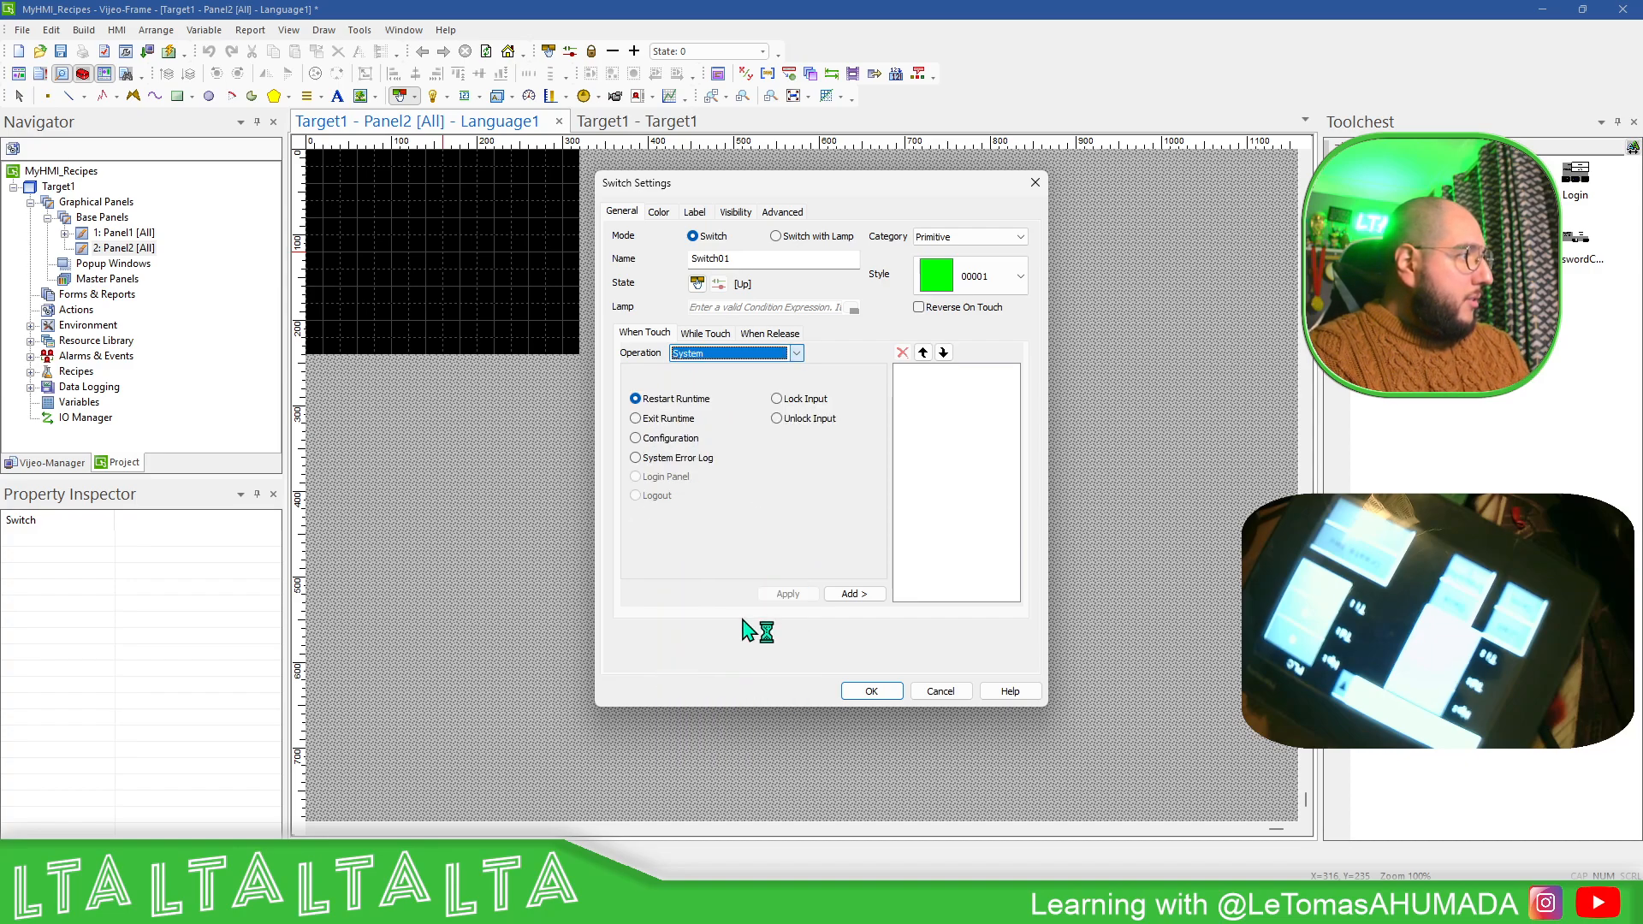
click(854, 594)
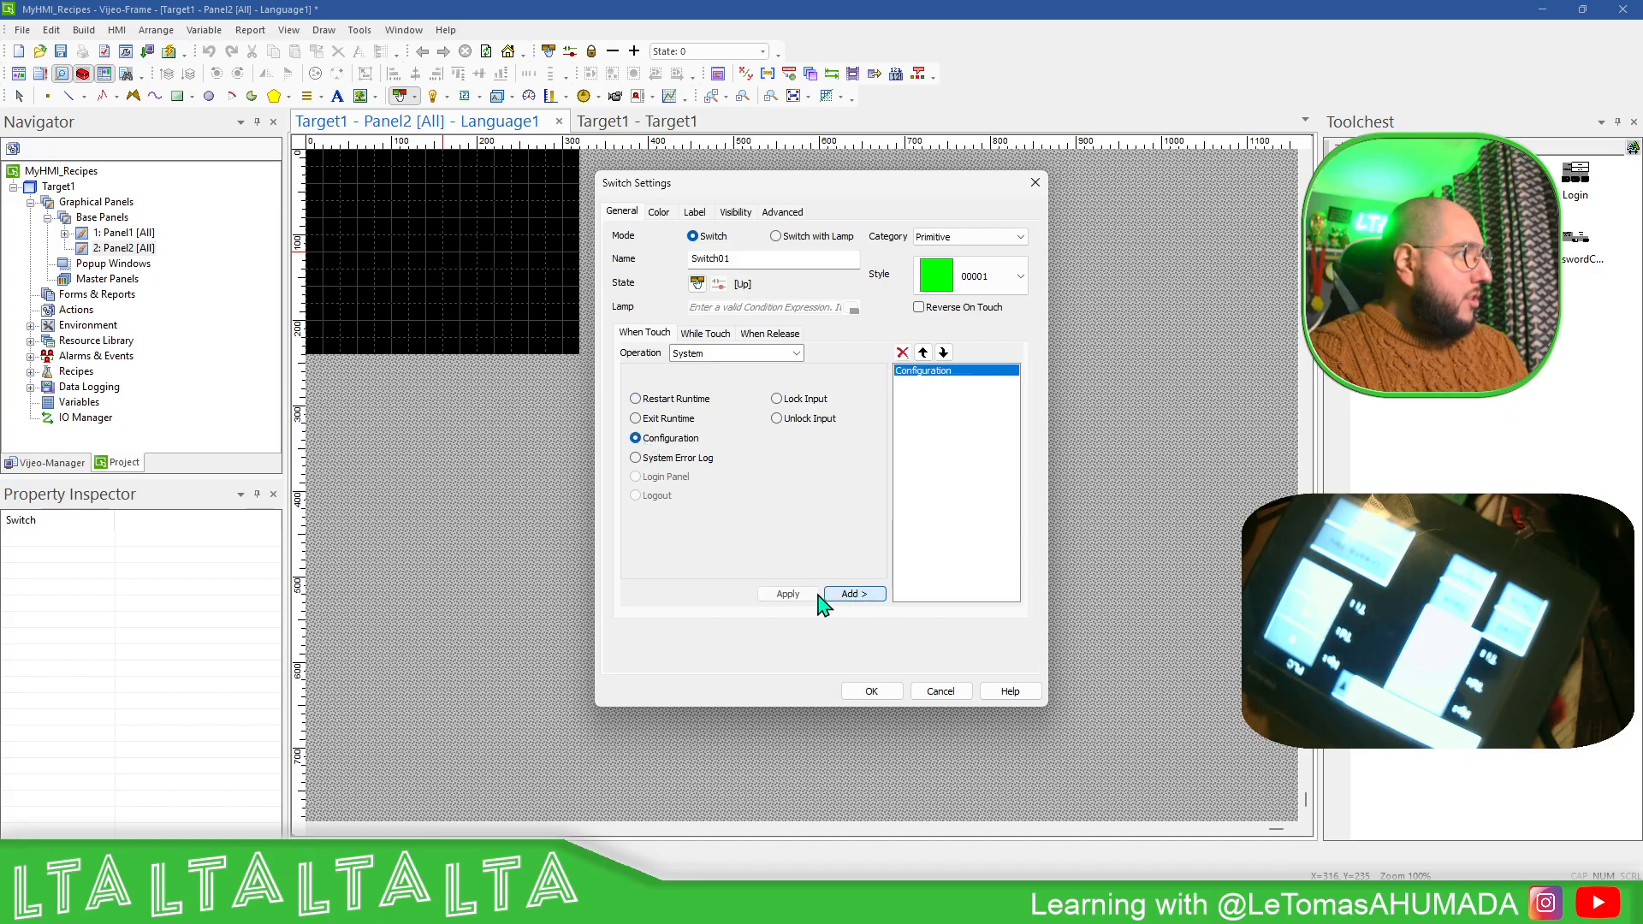
click(984, 282)
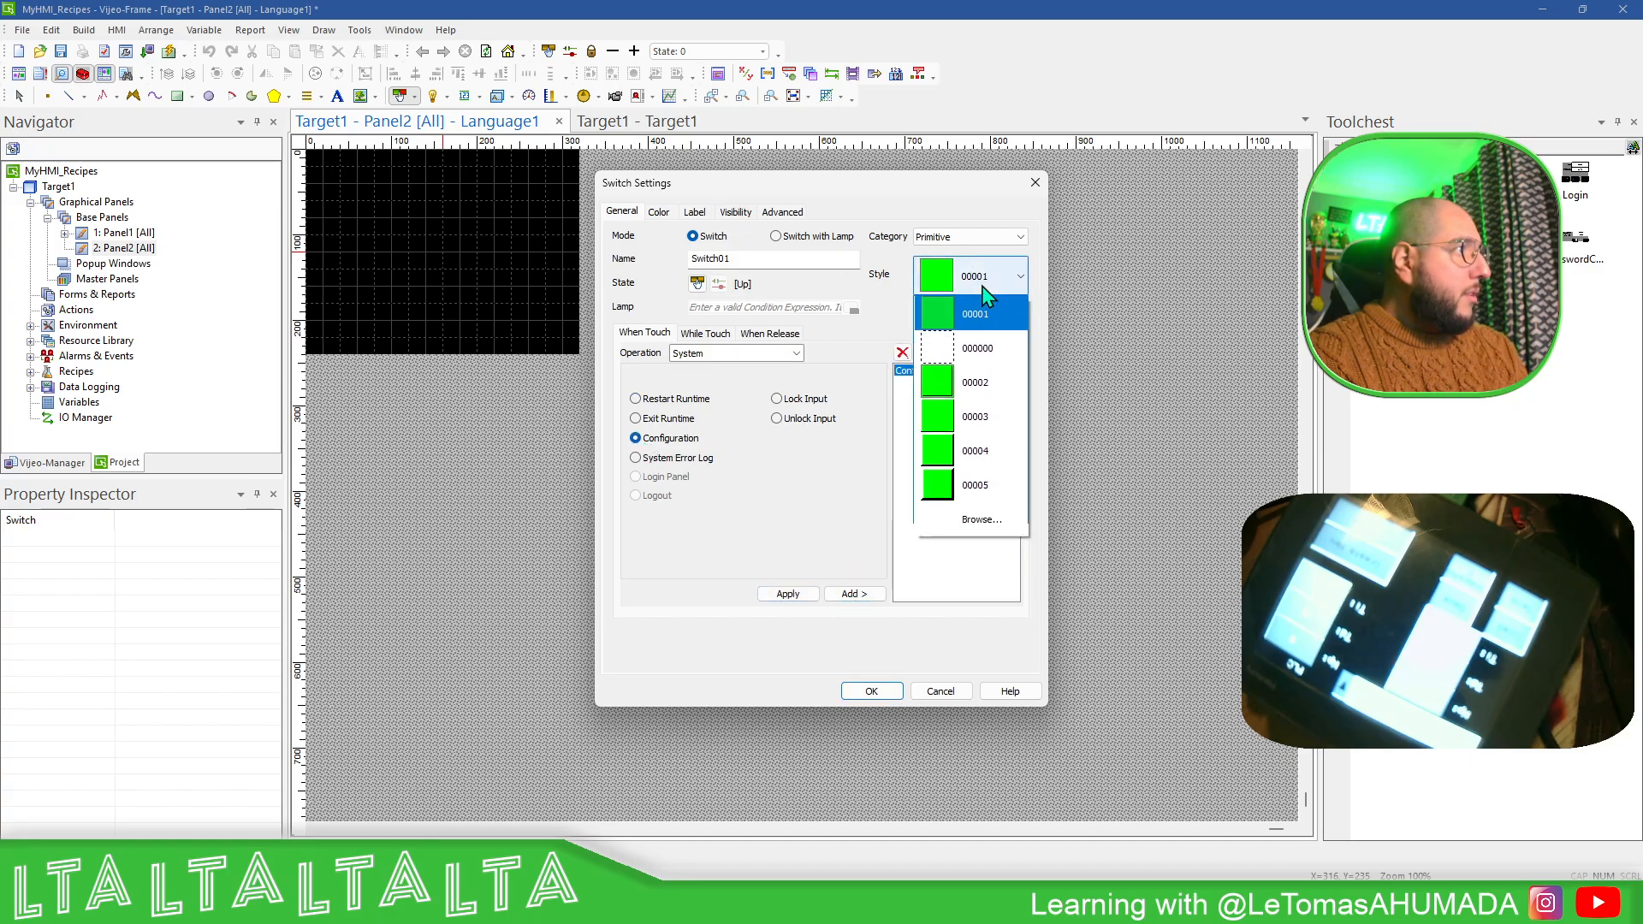
click(951, 421)
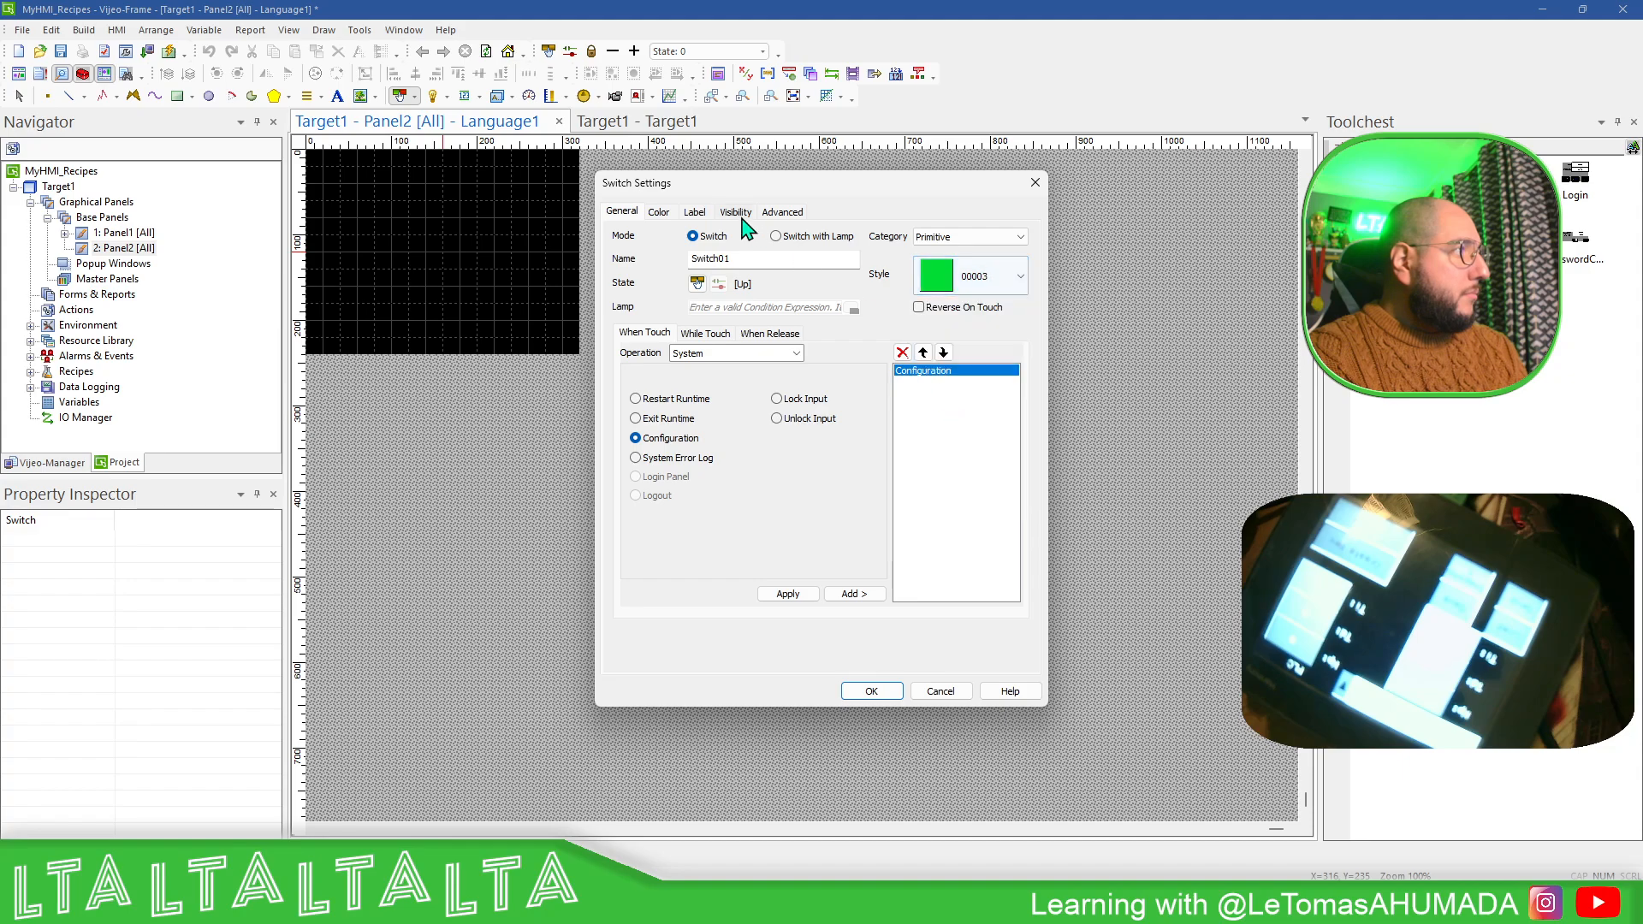
- Set the switch's label type to Static with the text "System" and accept the switch settings
click(658, 212)
click(694, 211)
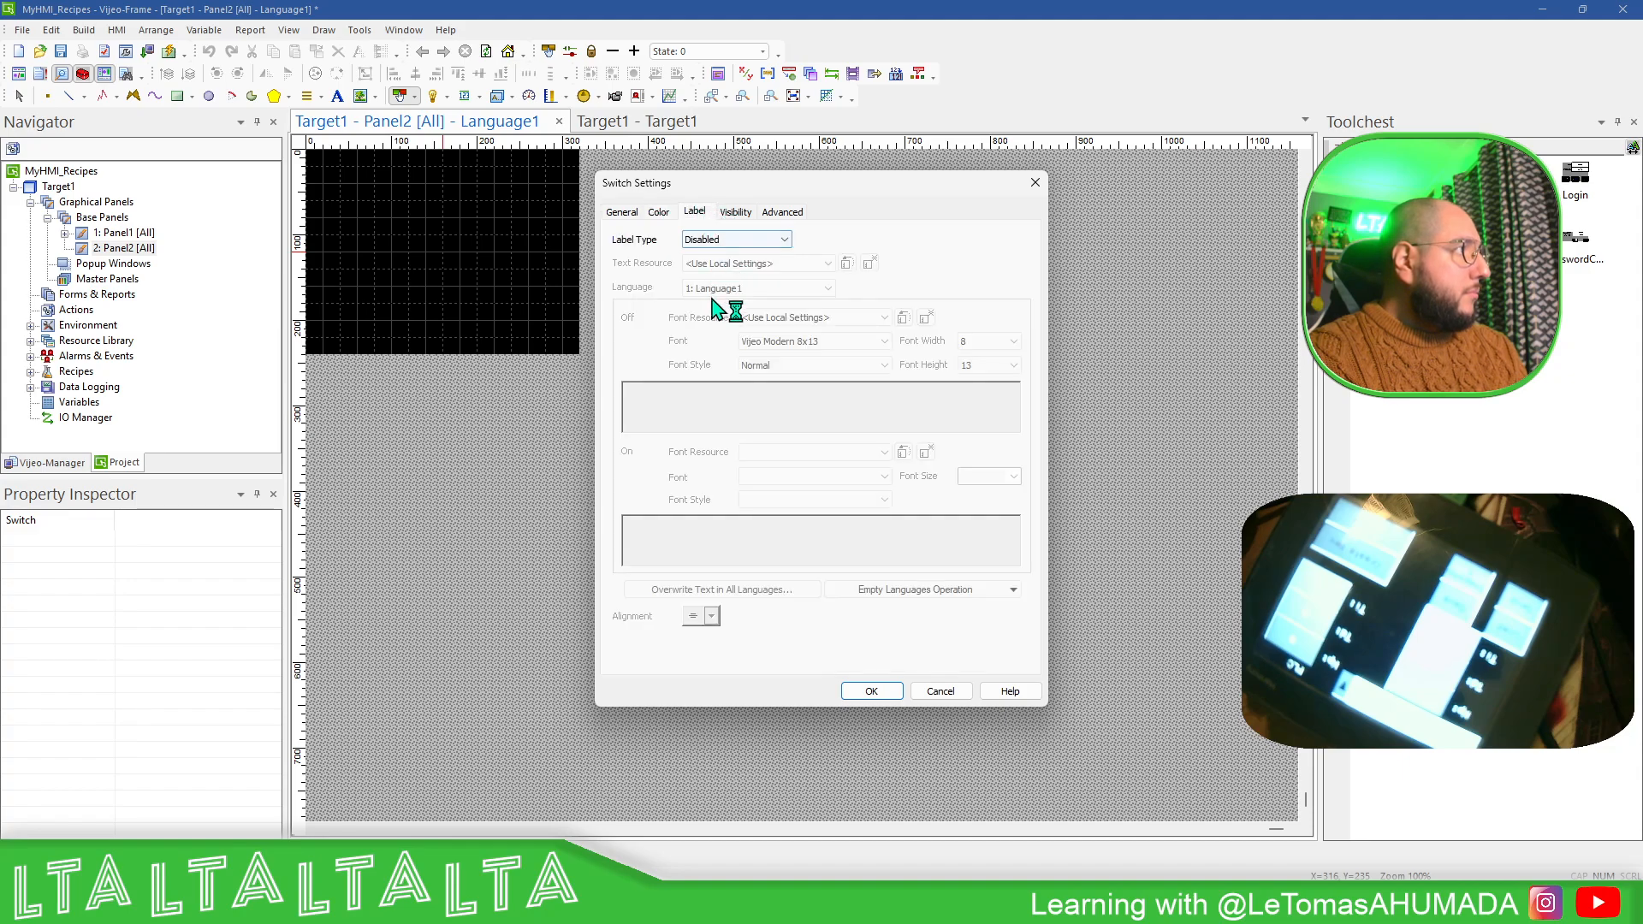
click(764, 242)
click(734, 263)
click(715, 406)
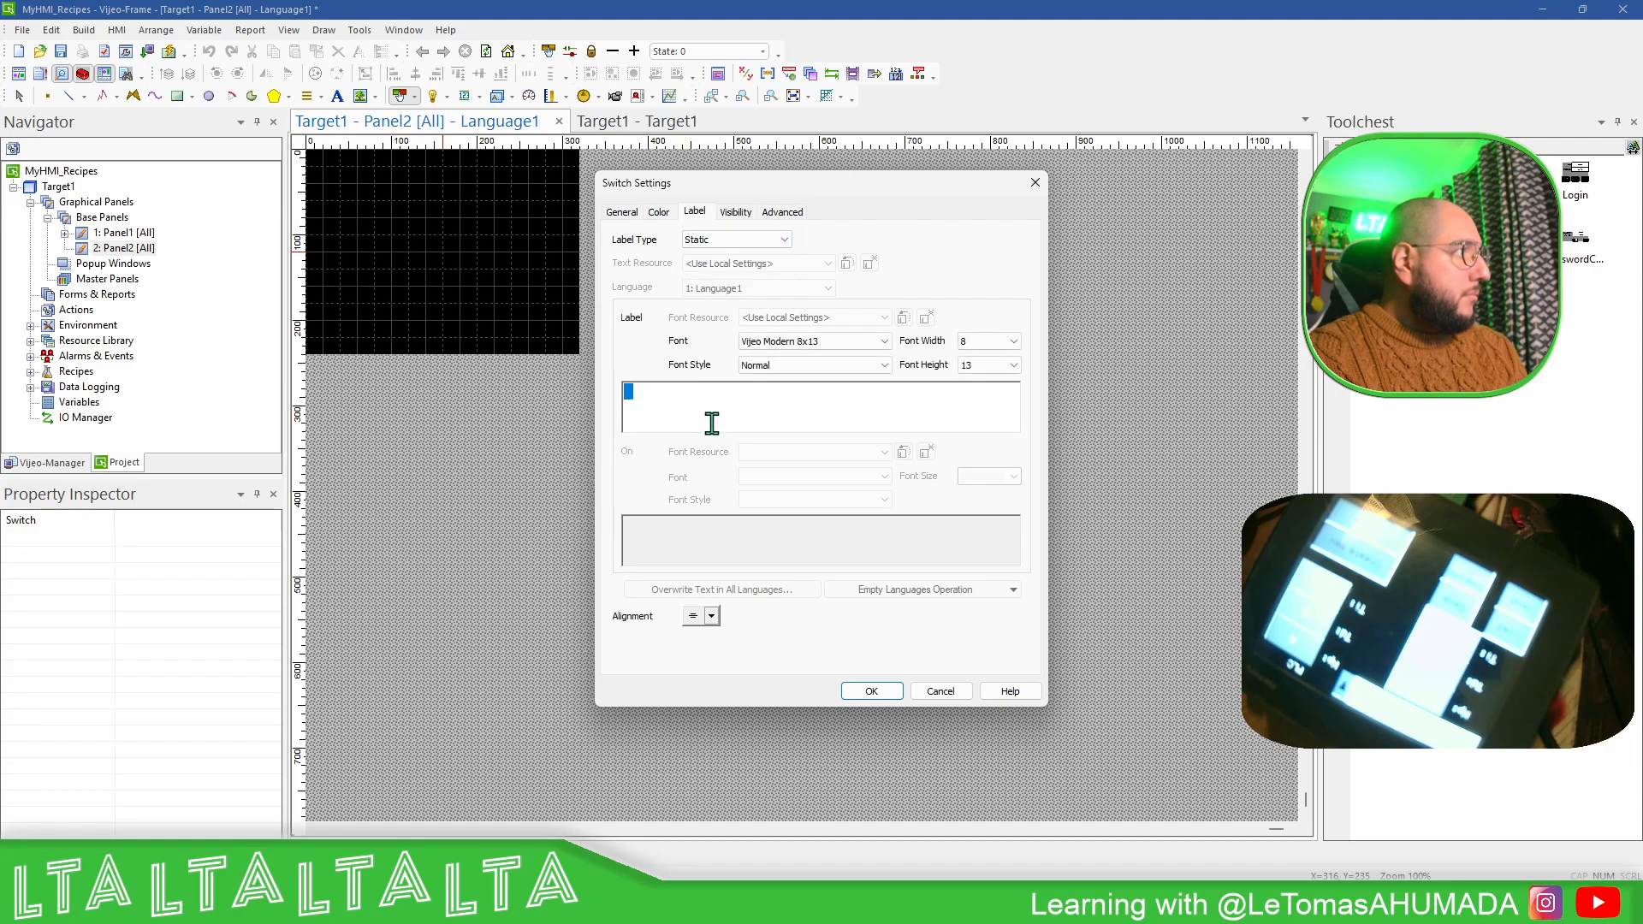
text(System)
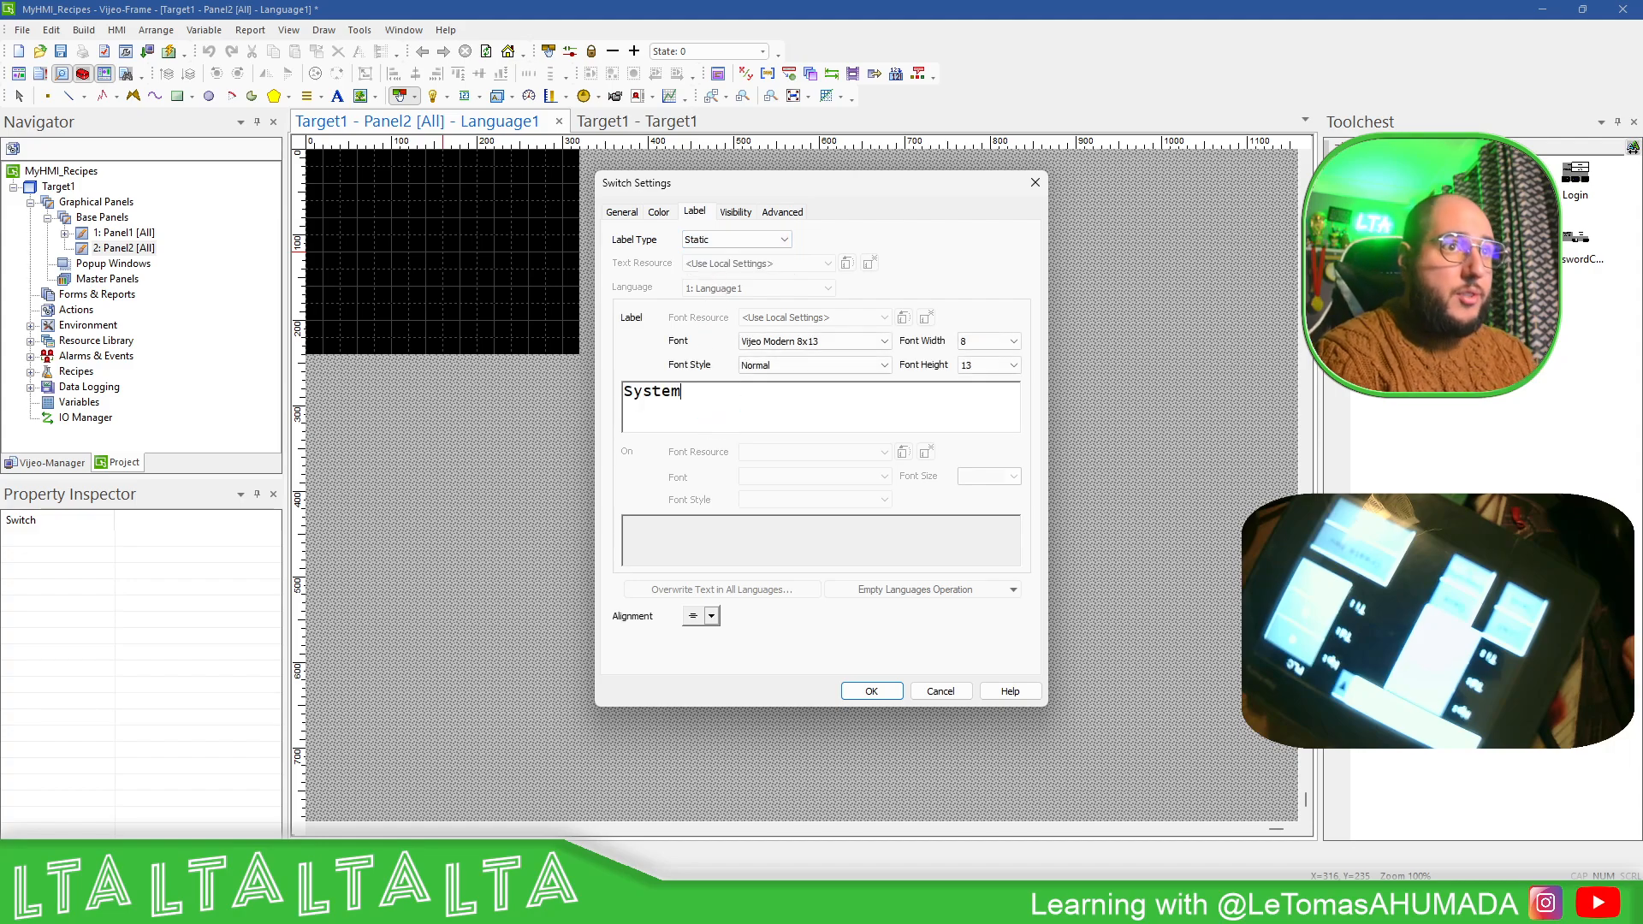
click(869, 692)
- Recolor the System switch with a light gray (192, 192, 192) fore color and black text
double_click(538, 320)
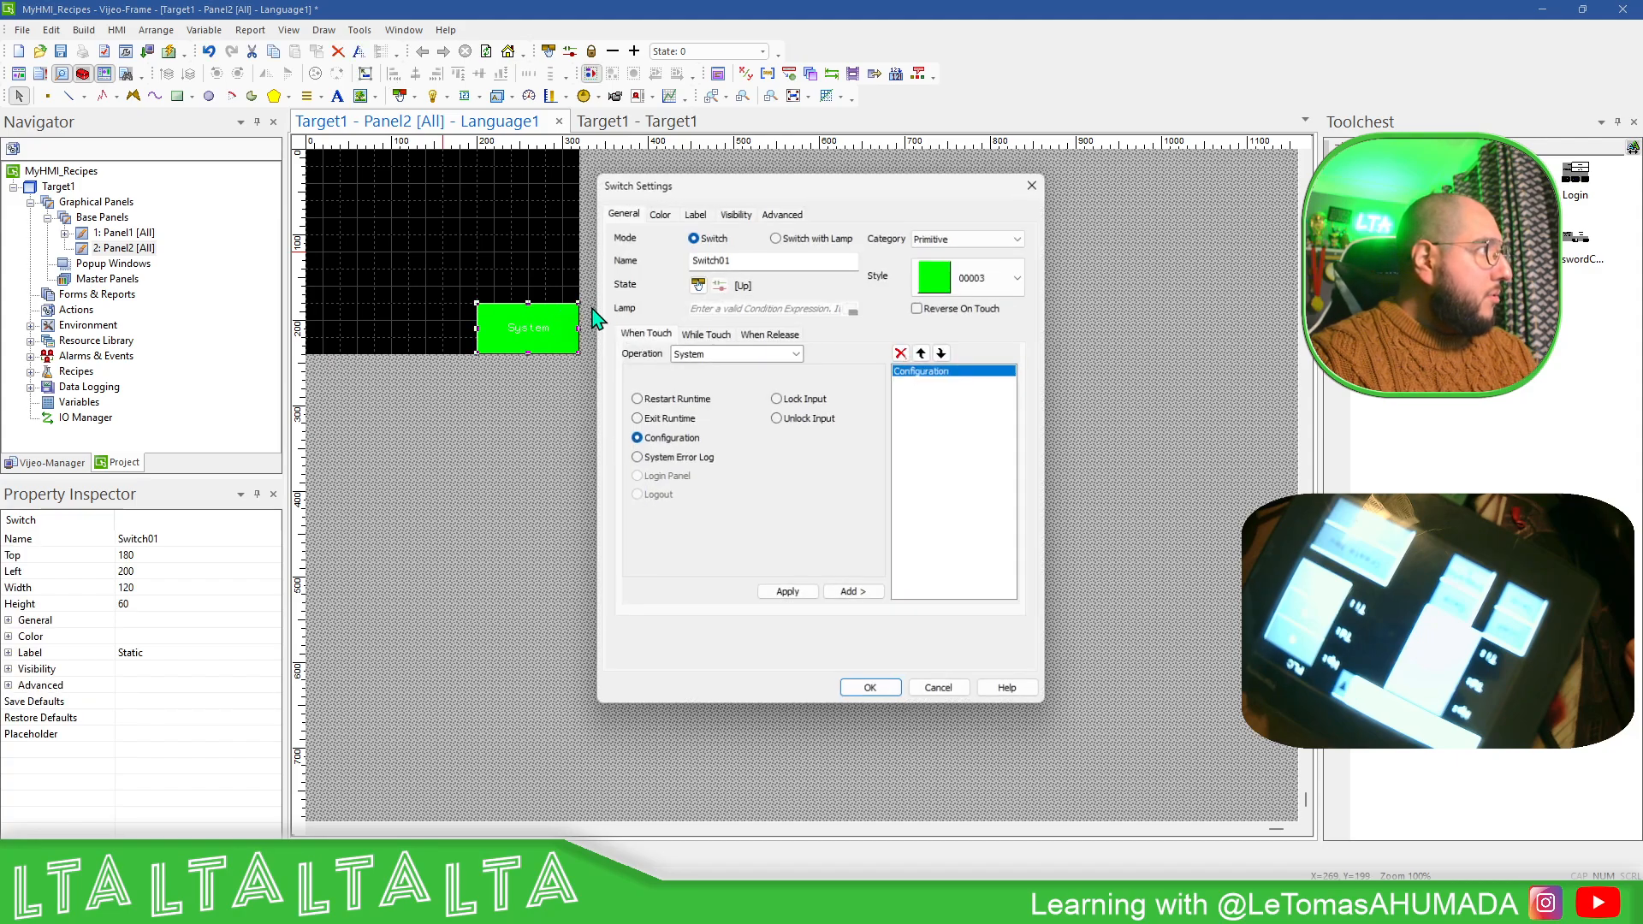
click(693, 211)
click(658, 212)
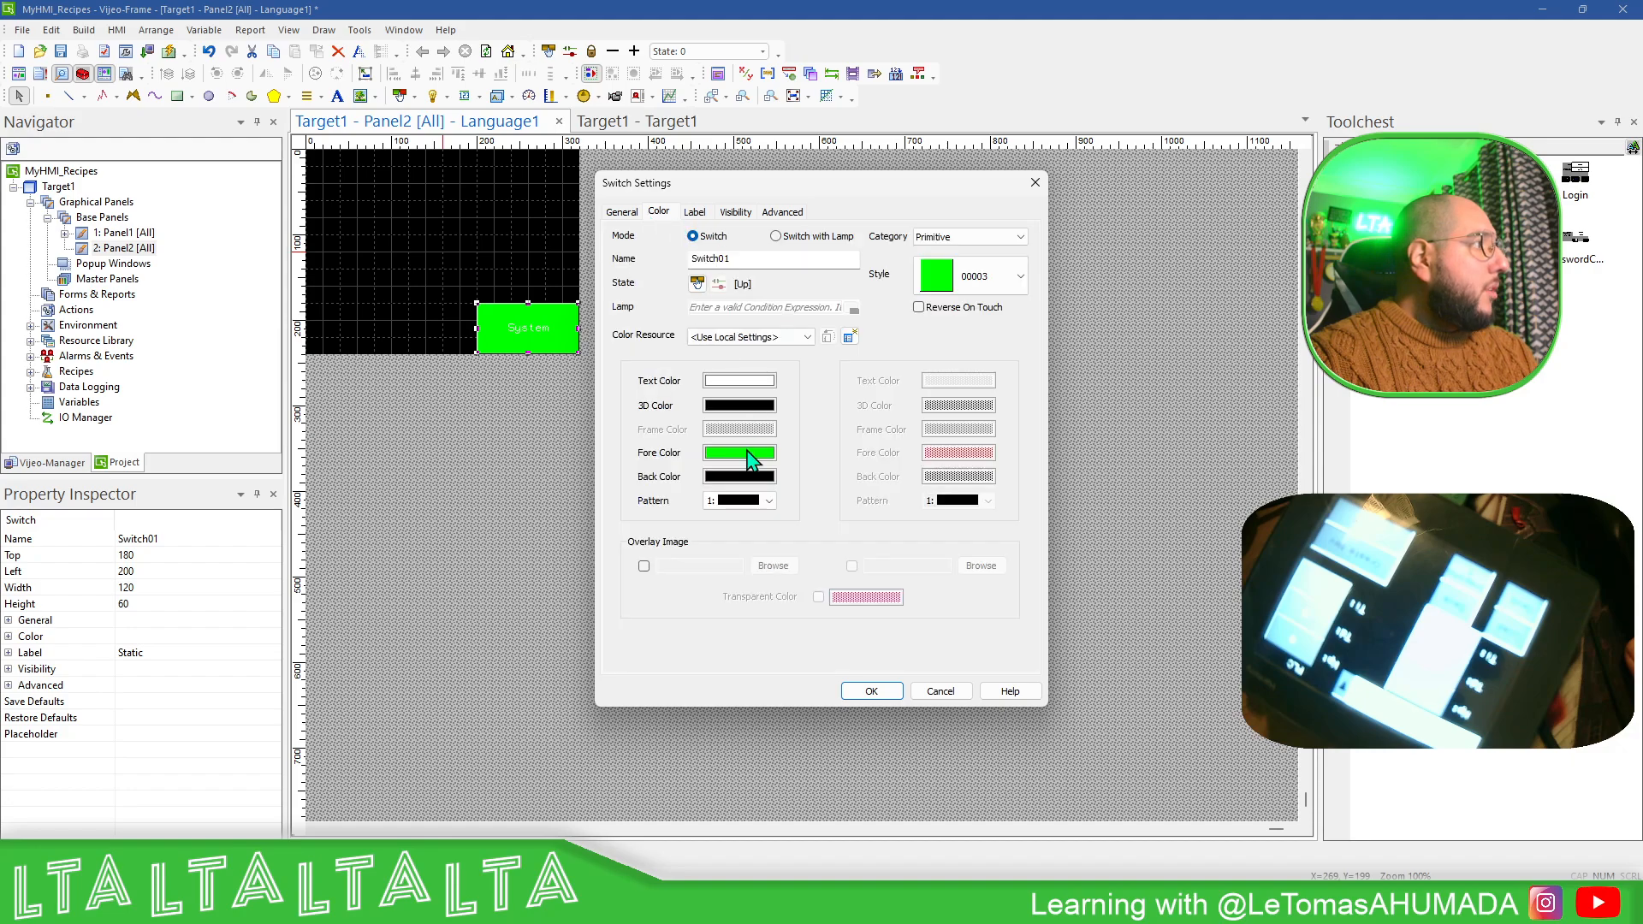
click(749, 458)
click(759, 454)
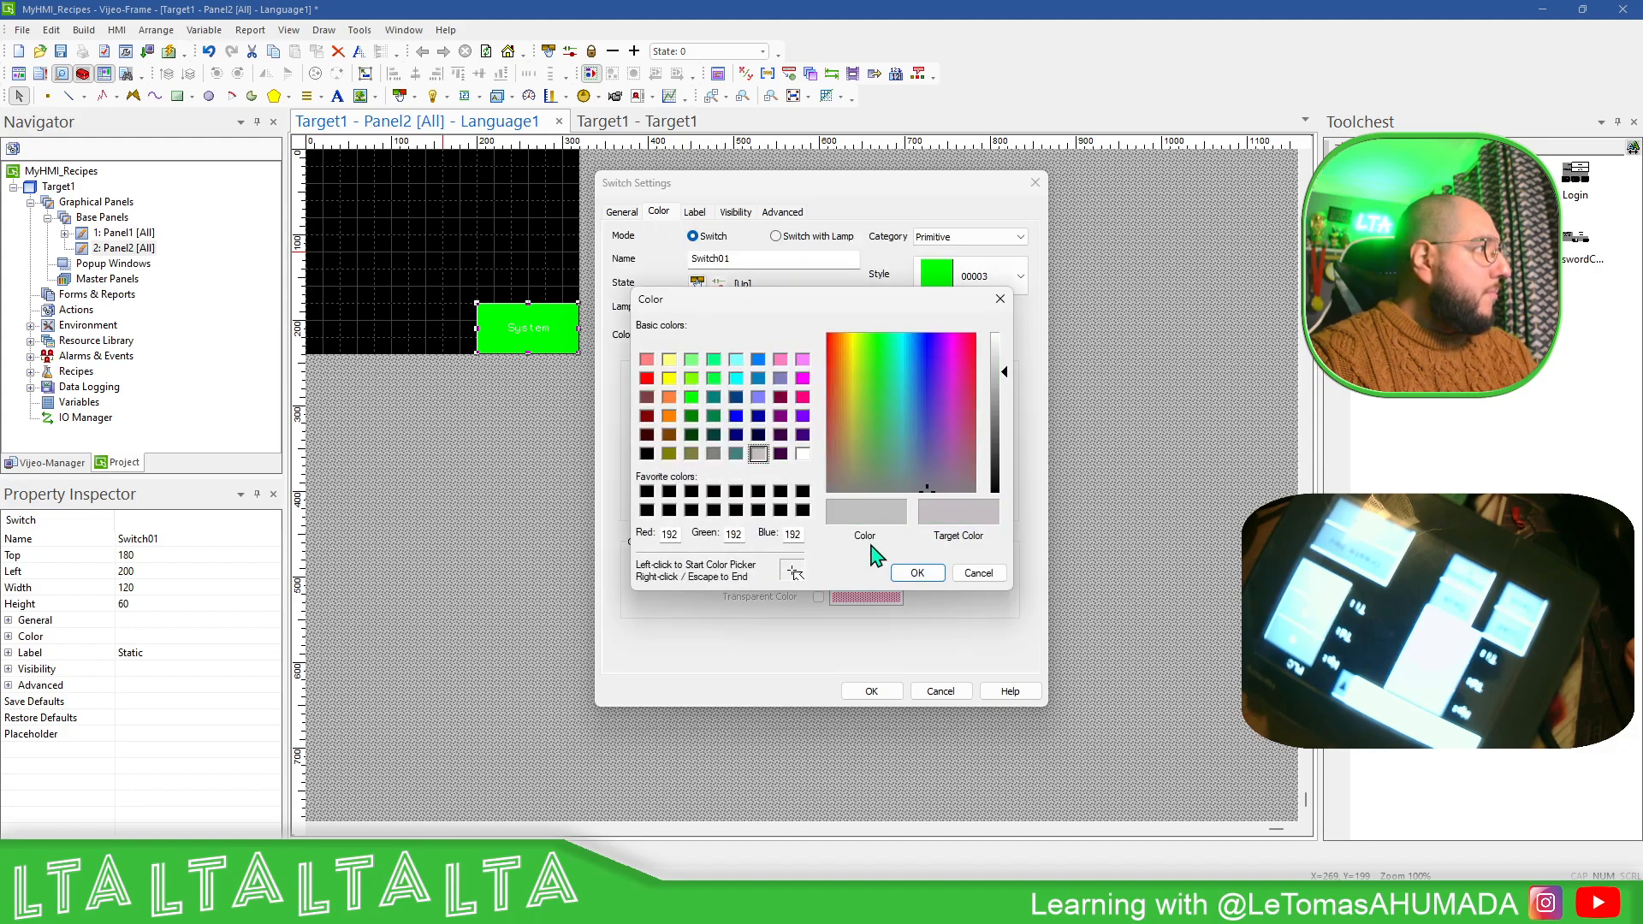
click(914, 574)
click(759, 404)
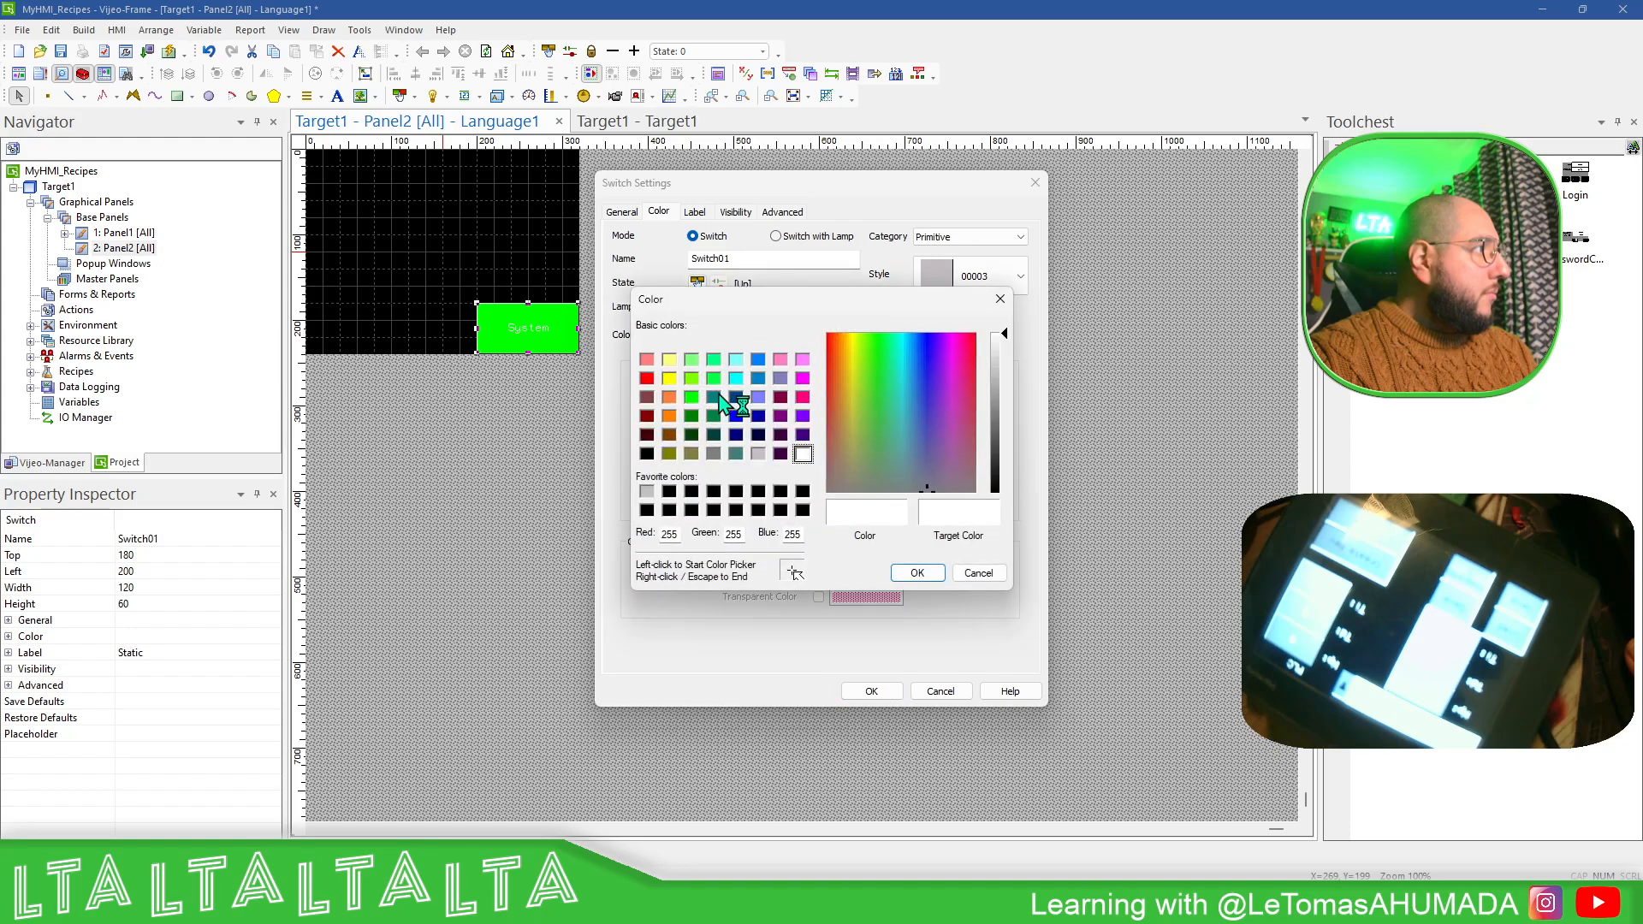
click(647, 453)
click(917, 572)
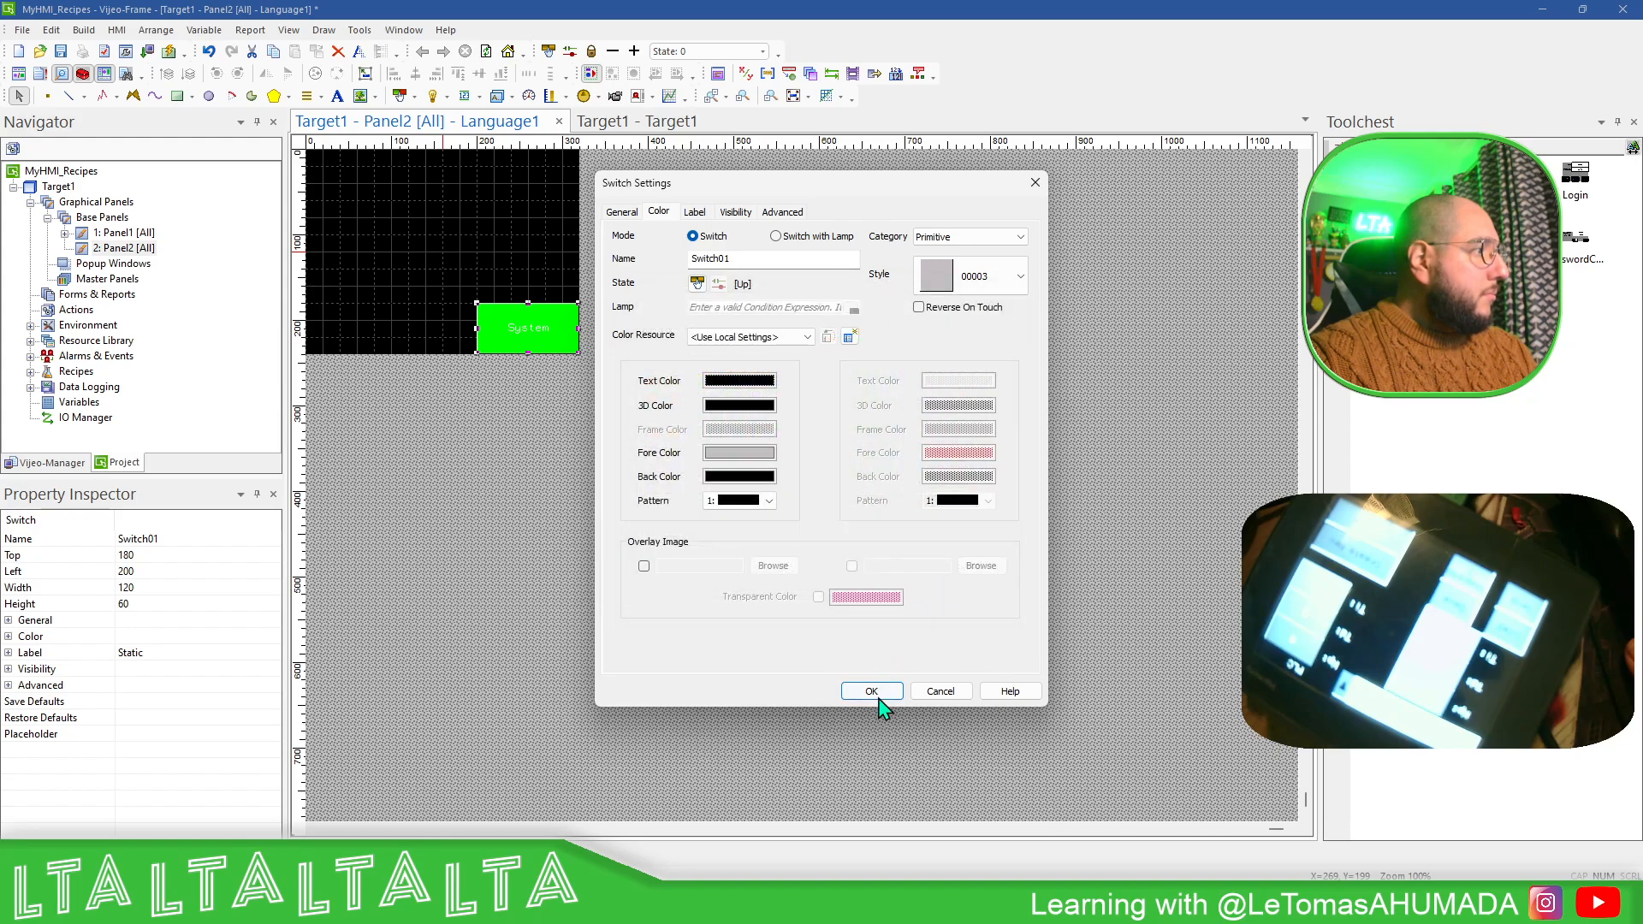
click(871, 691)
- Shrink the System switch to about 100 by 40, keeping it in the panel's lower-right corner
right_click(660, 407)
click(509, 319)
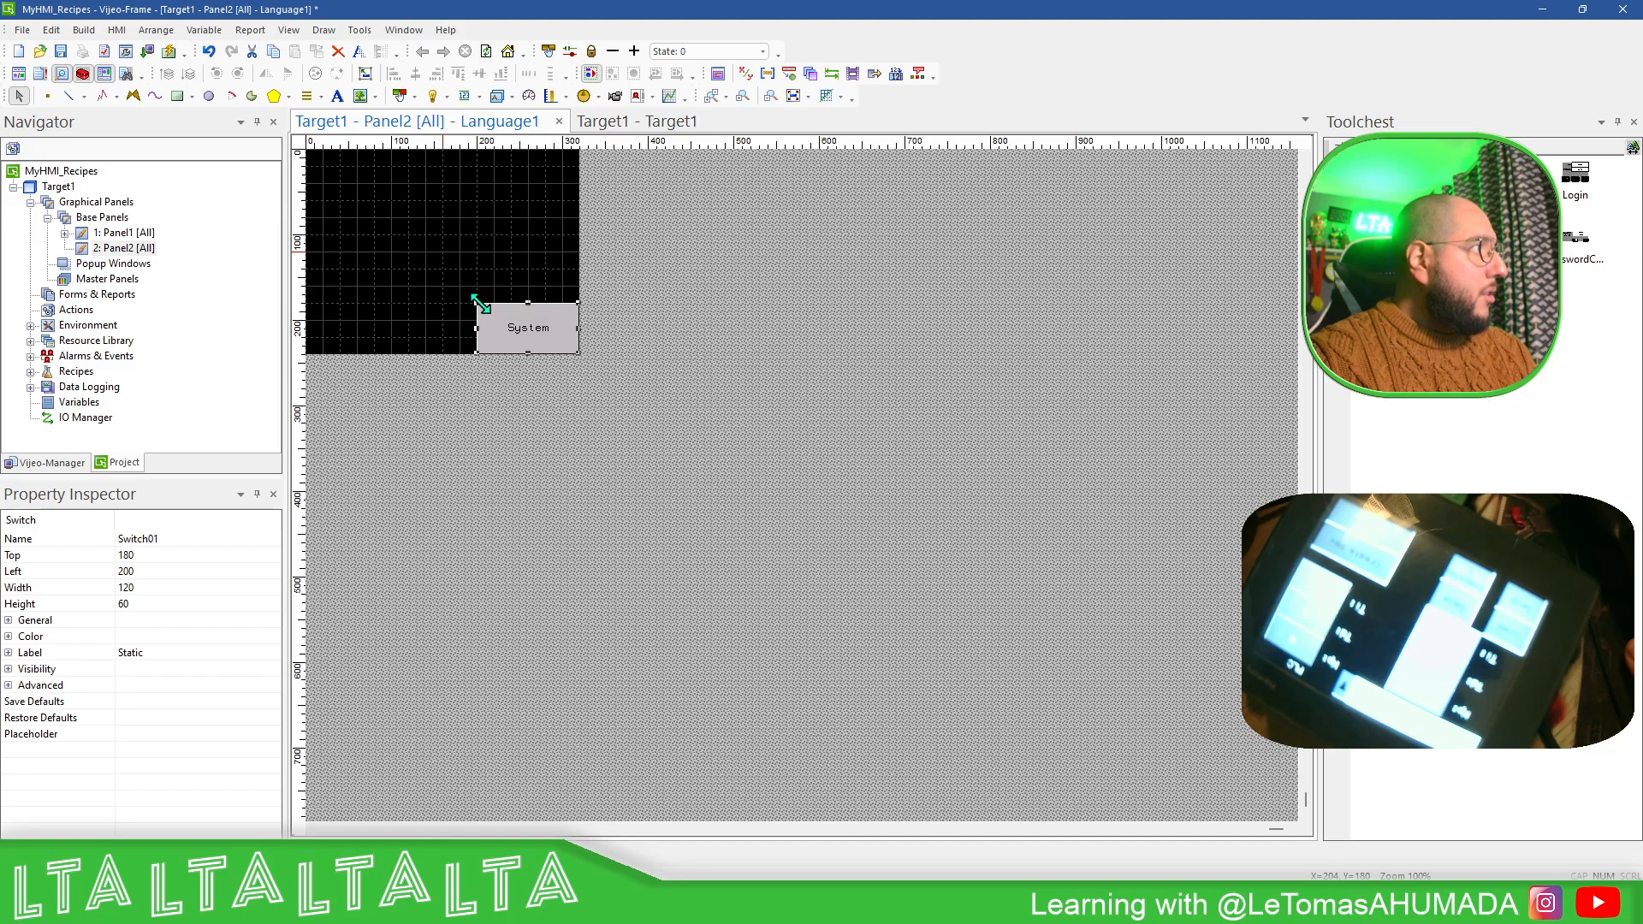
mouse_move(477, 304)
mouse_down()
mouse_move(507, 315)
mouse_move(495, 322)
mouse_up()
click(682, 280)
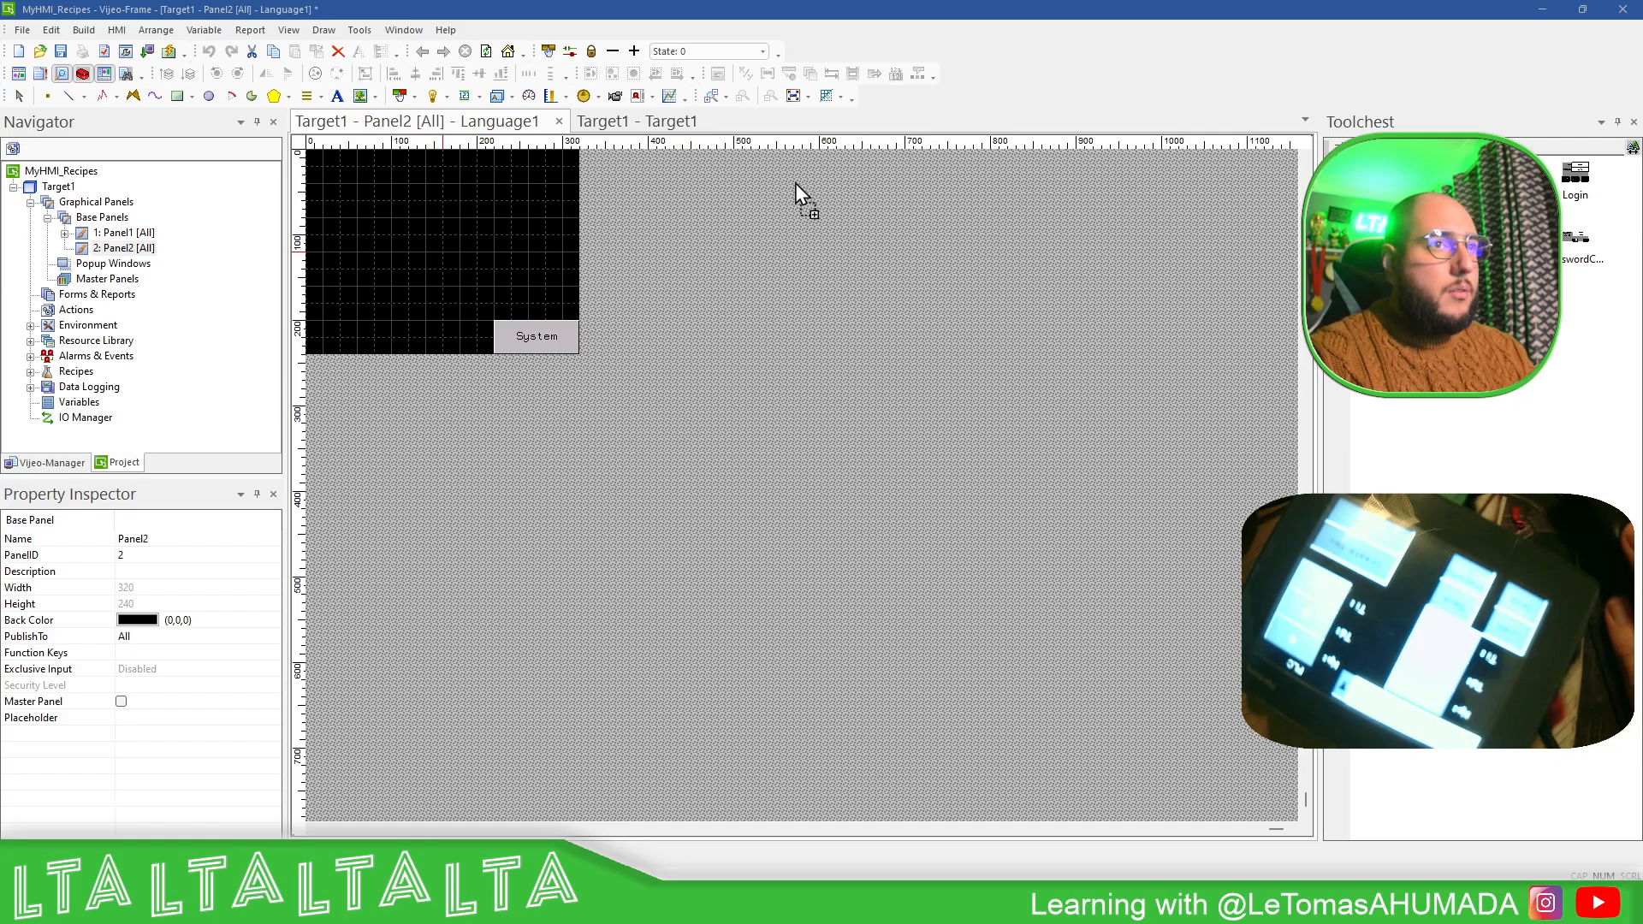
- Place the Argentine flag image over the whole panel at position 0, 0 and send it behind the System switch
click(411, 202)
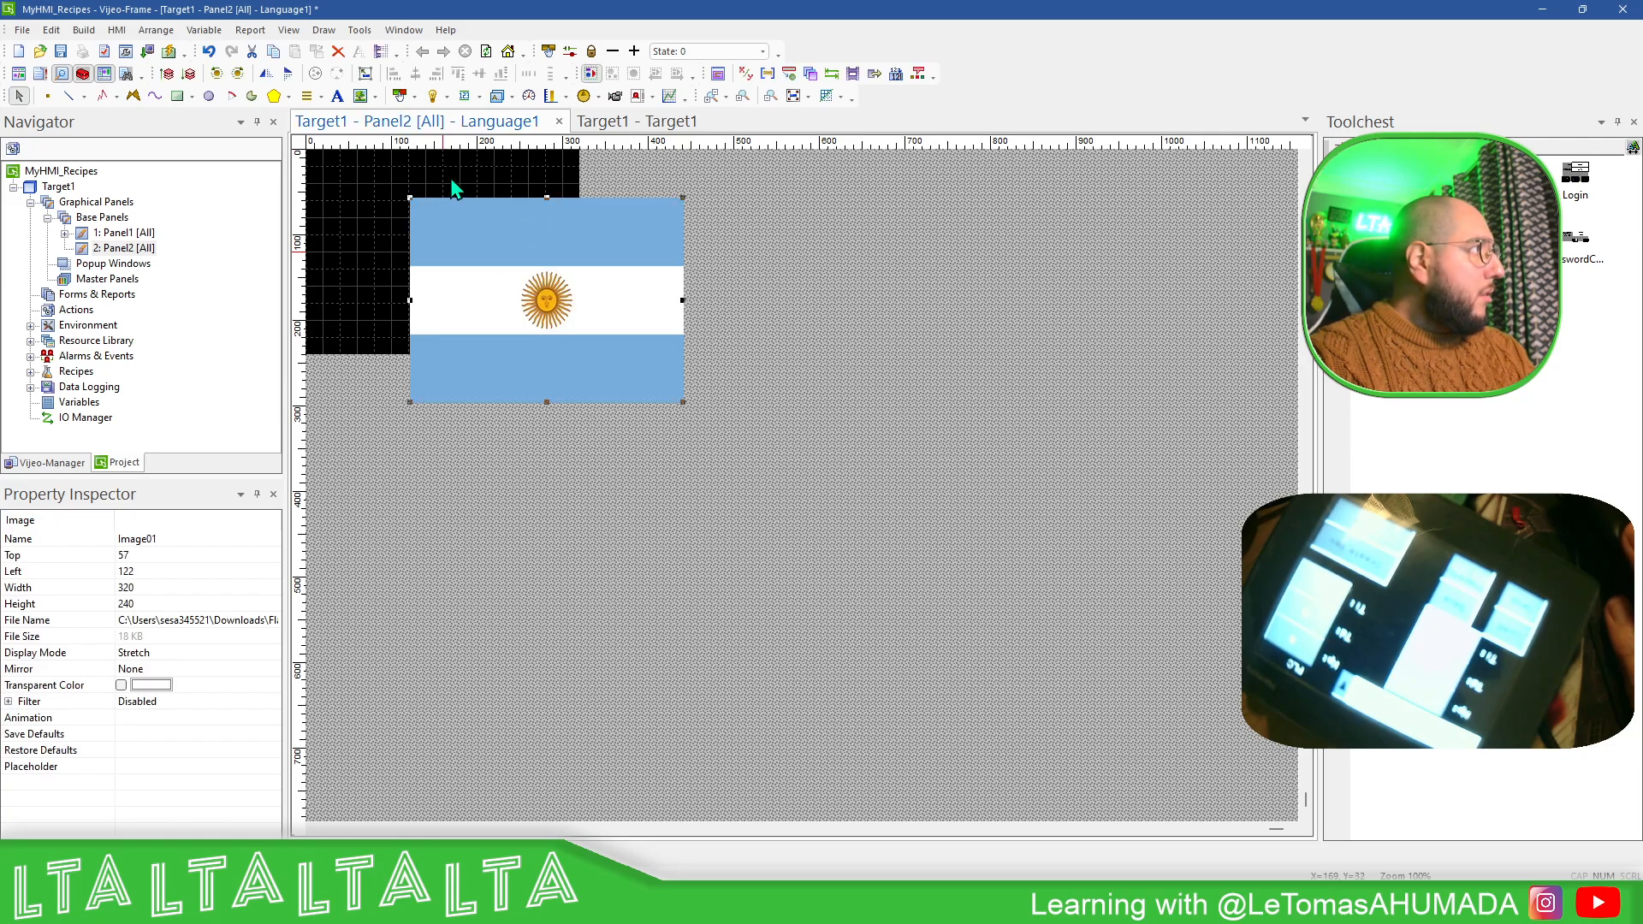
drag(382, 187, 358, 188)
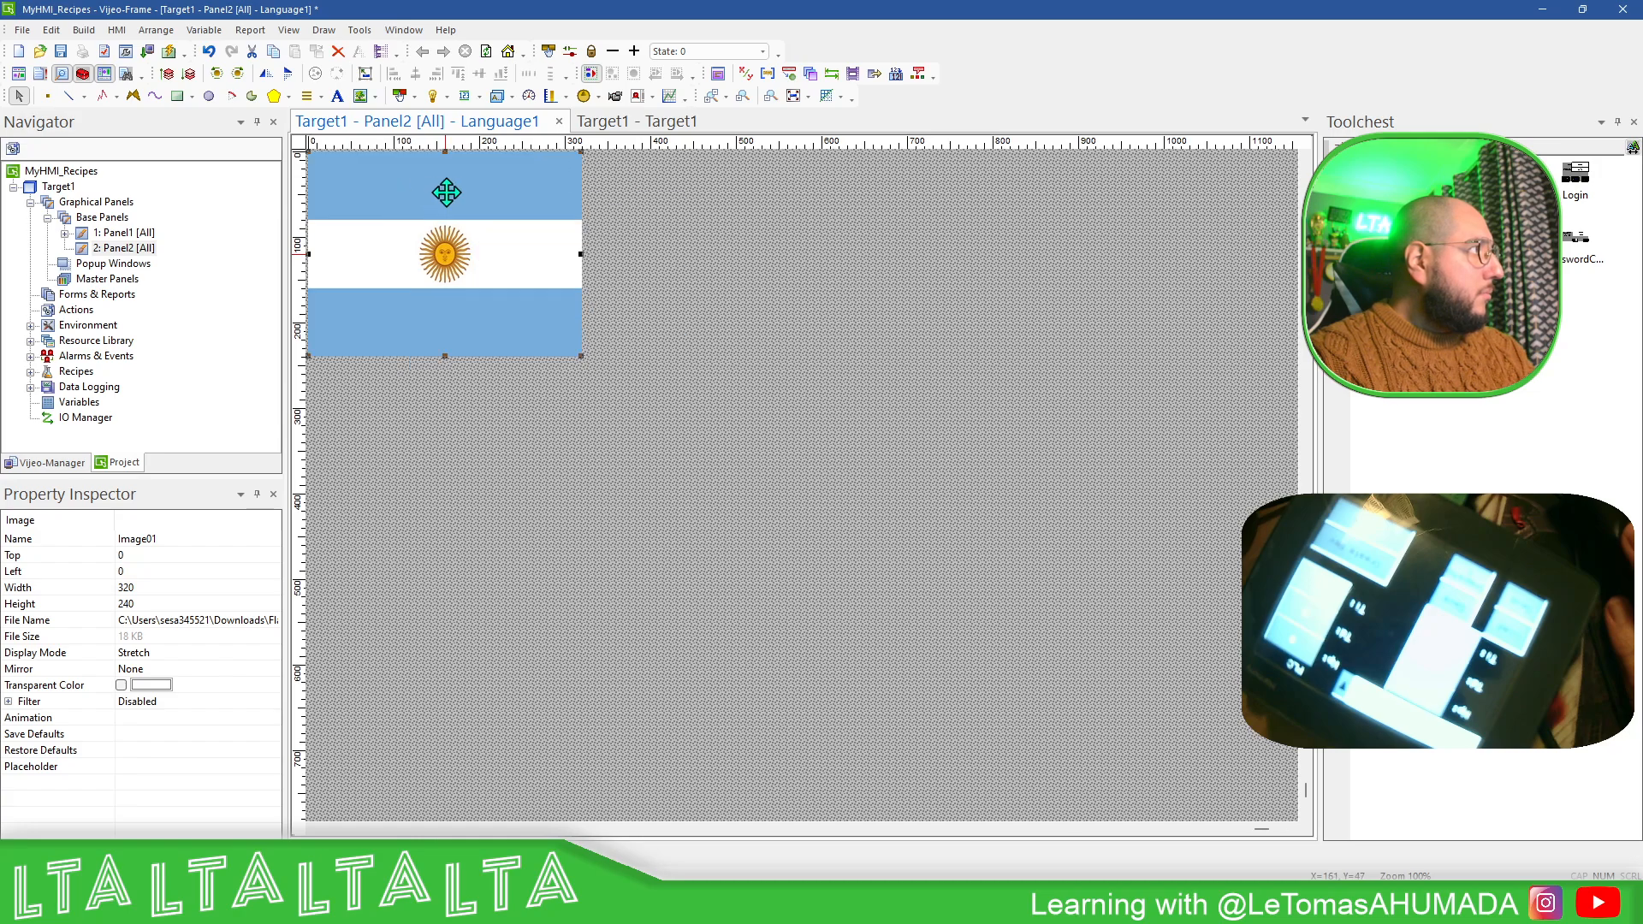
right_click(446, 193)
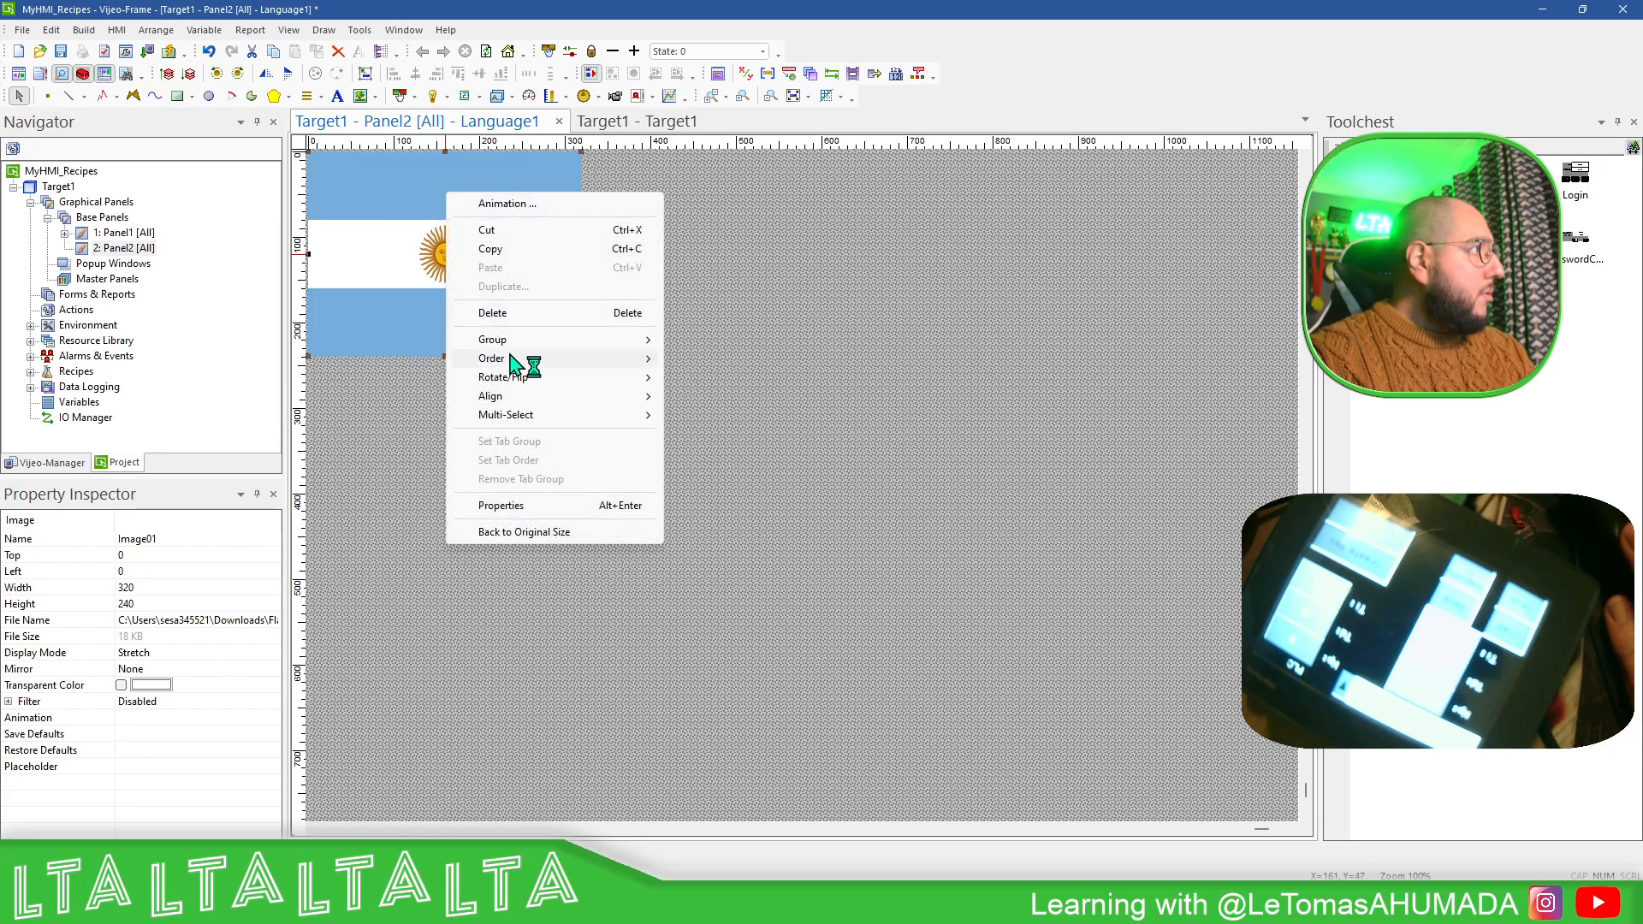
mouse_move(531, 366)
click(702, 377)
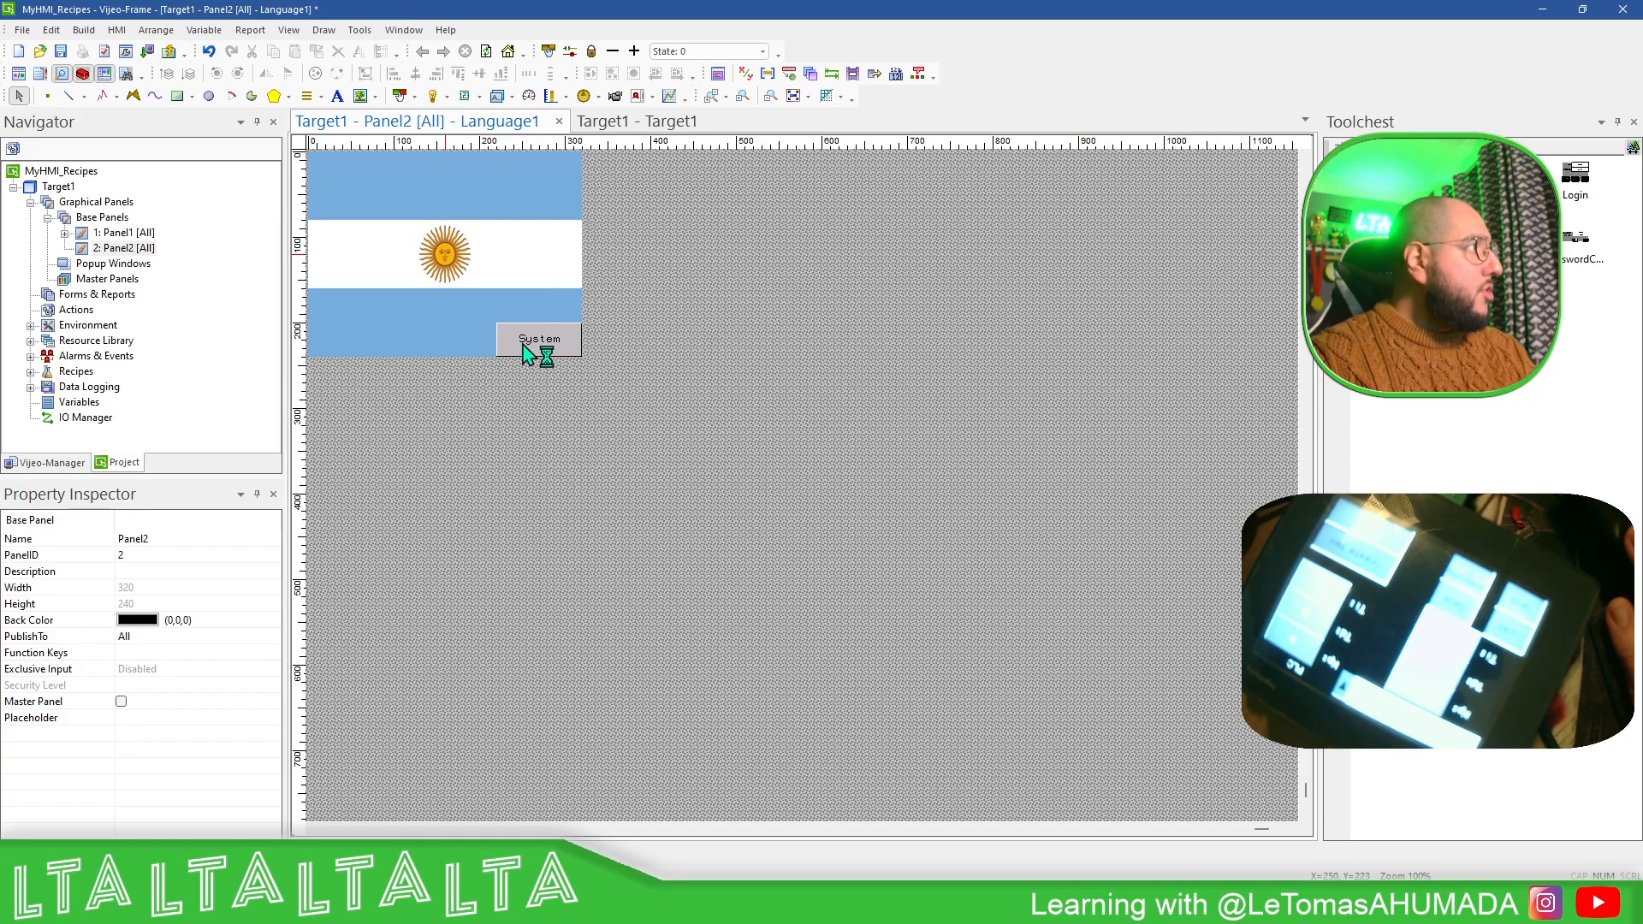
- Duplicate the System switch and place the copy in the panel's upper-left corner at 0, 0
click(555, 342)
key(ctrl+c)
key(ctrl+v)
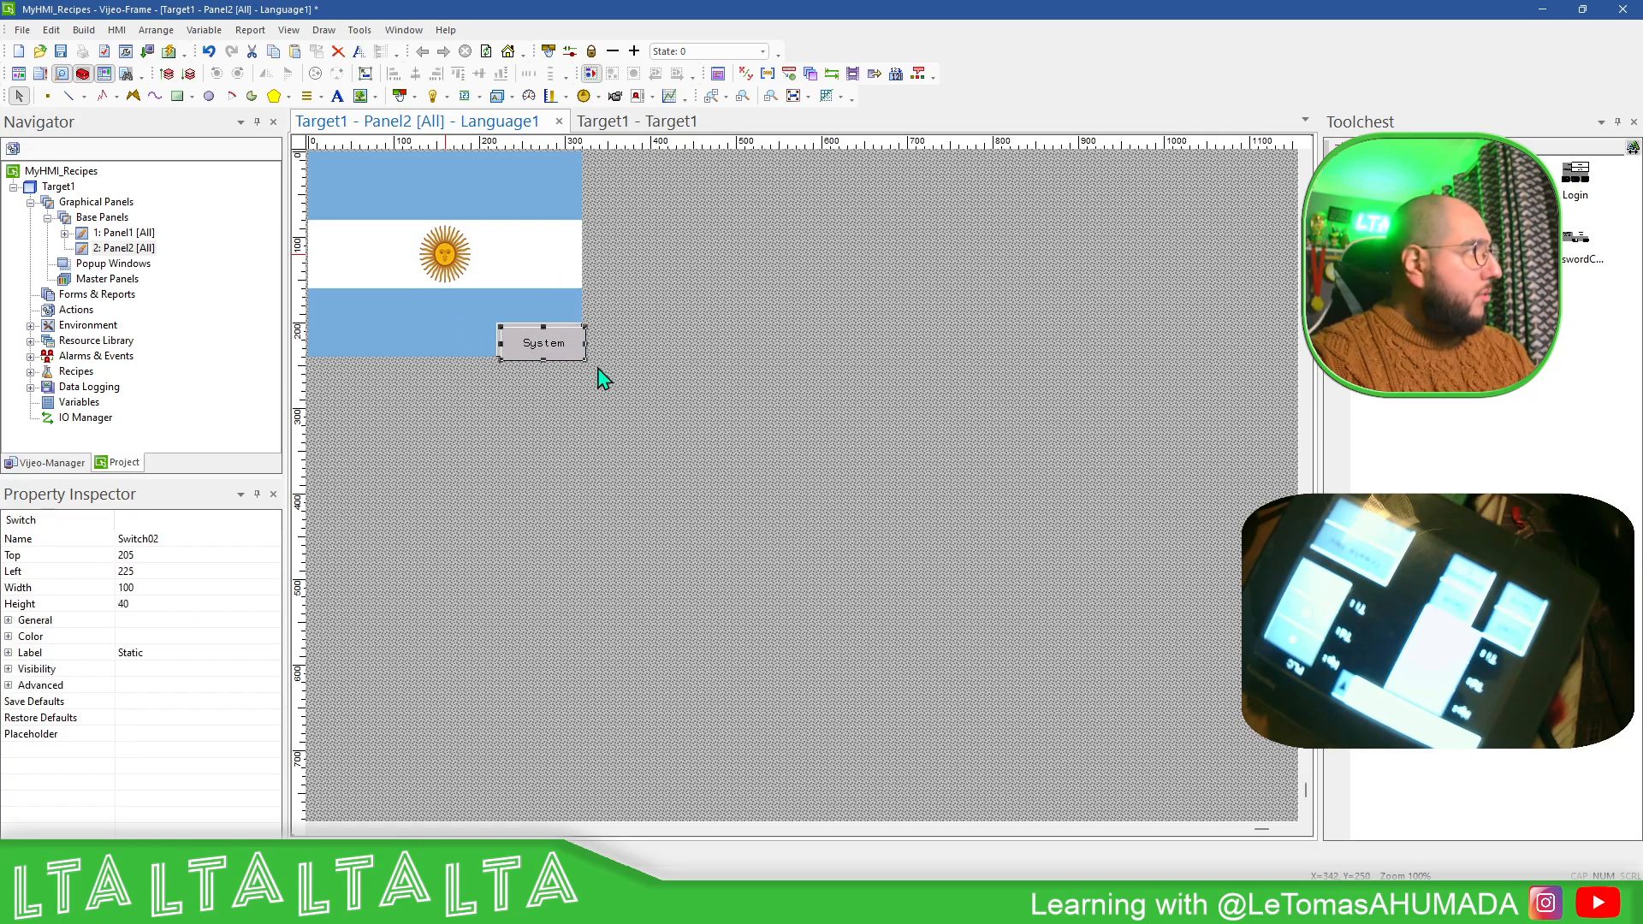
drag(541, 343, 344, 176)
- Replace the upper-left switch's Configuration operation with a Change Panel operation to panel ID 1
double_click(351, 169)
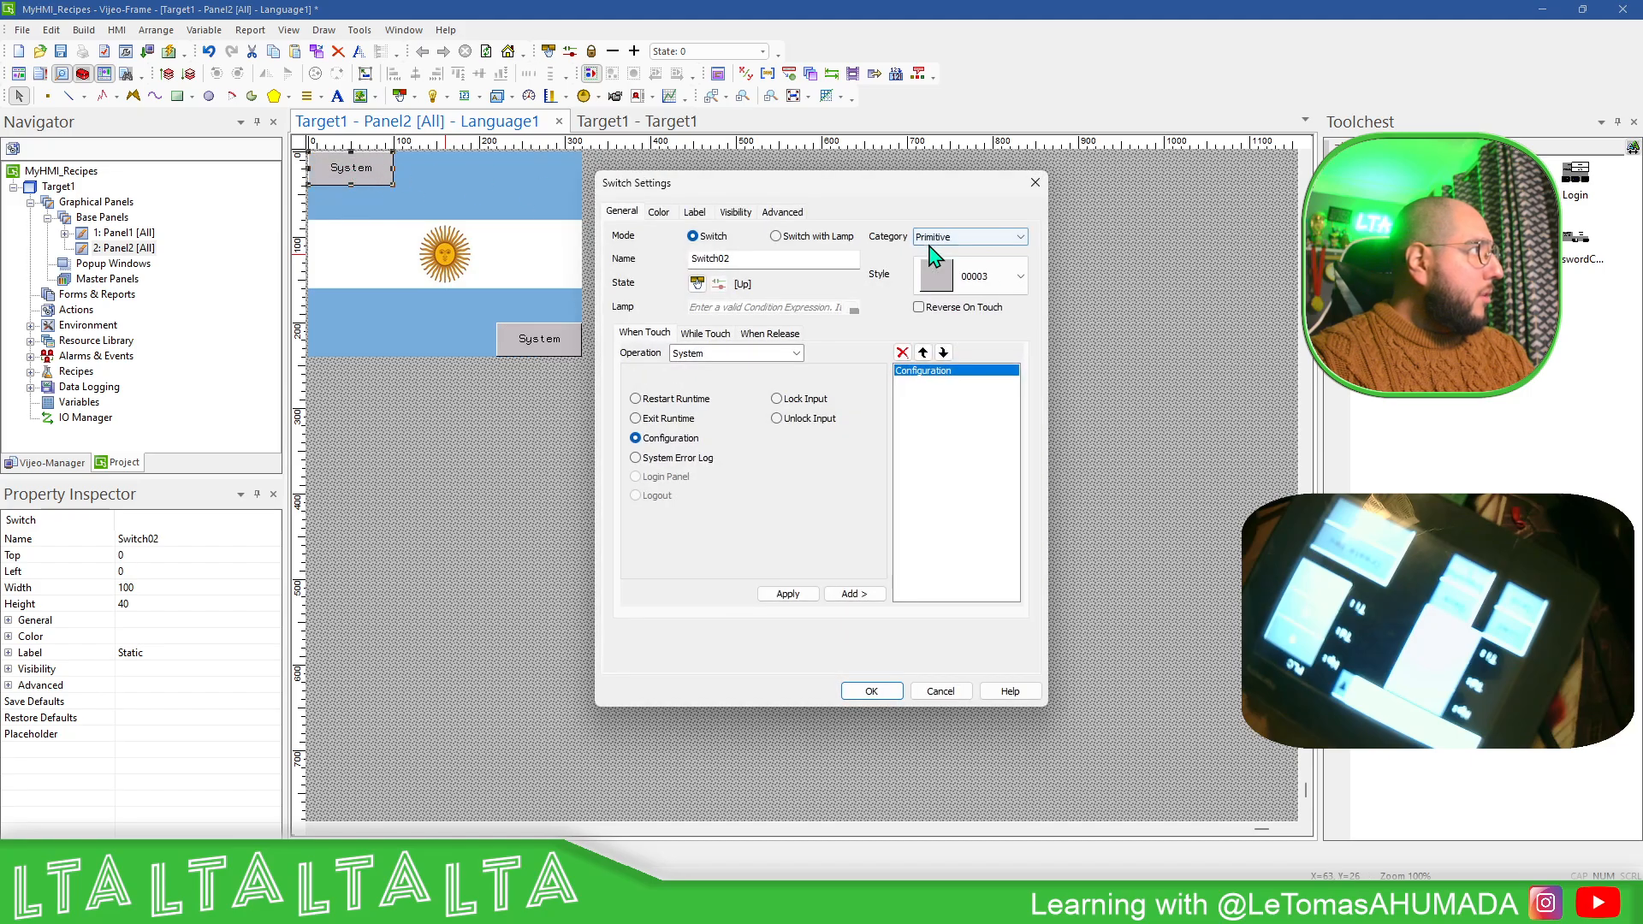
click(902, 351)
click(793, 354)
click(681, 419)
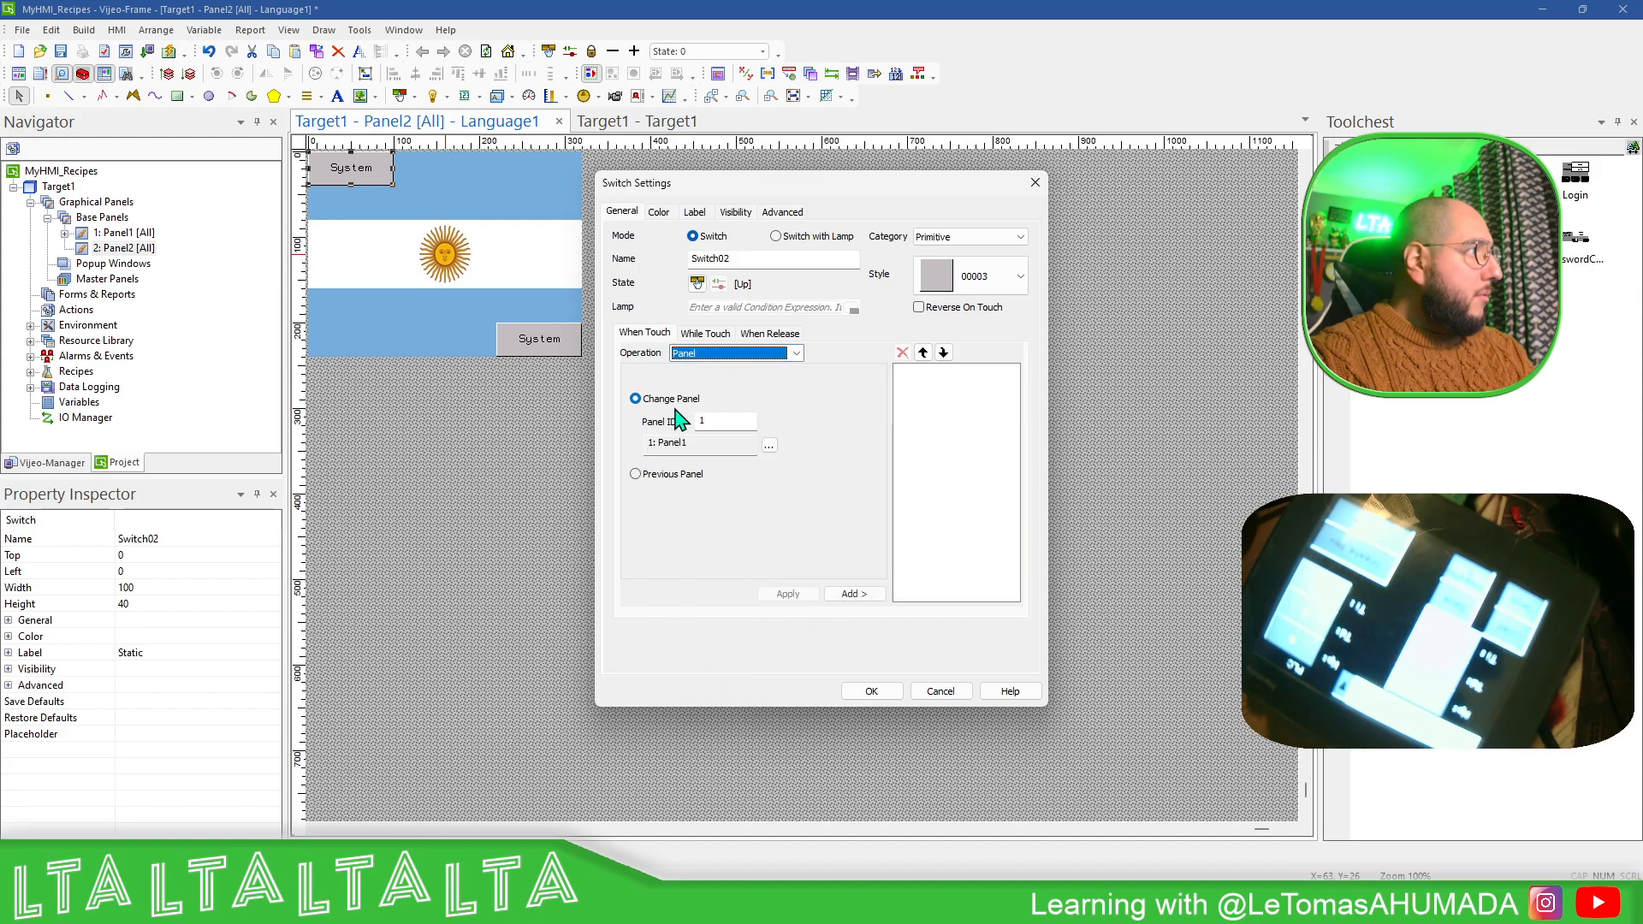
click(853, 593)
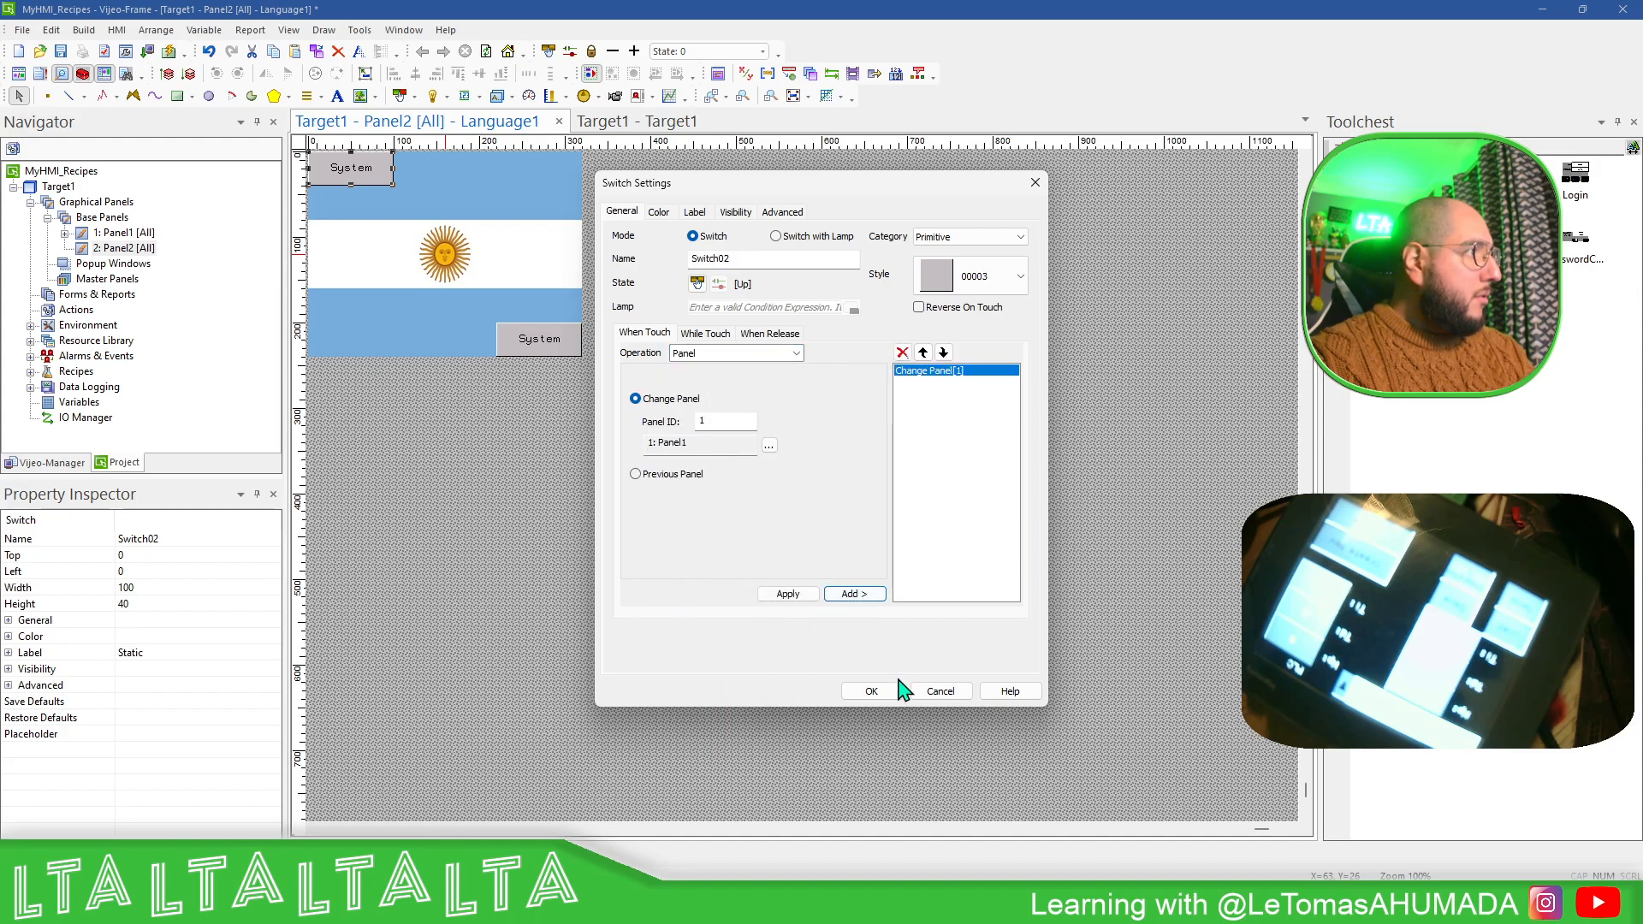
click(872, 691)
- Change the upper-left switch's label text to "Recipes"
right_click(744, 512)
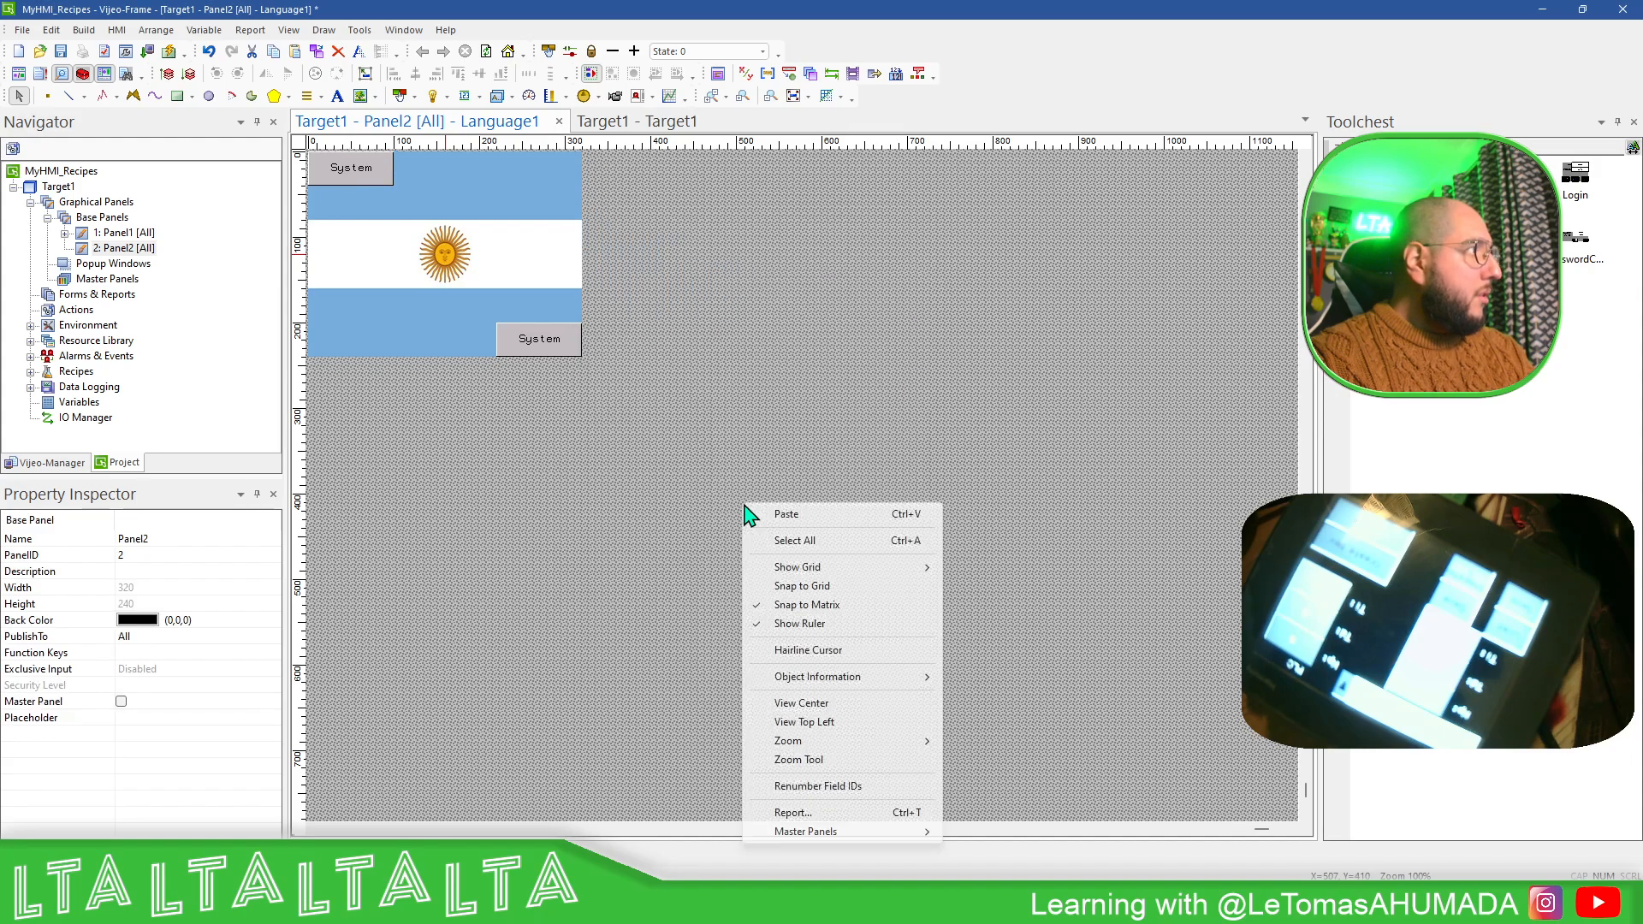
double_click(372, 171)
click(694, 211)
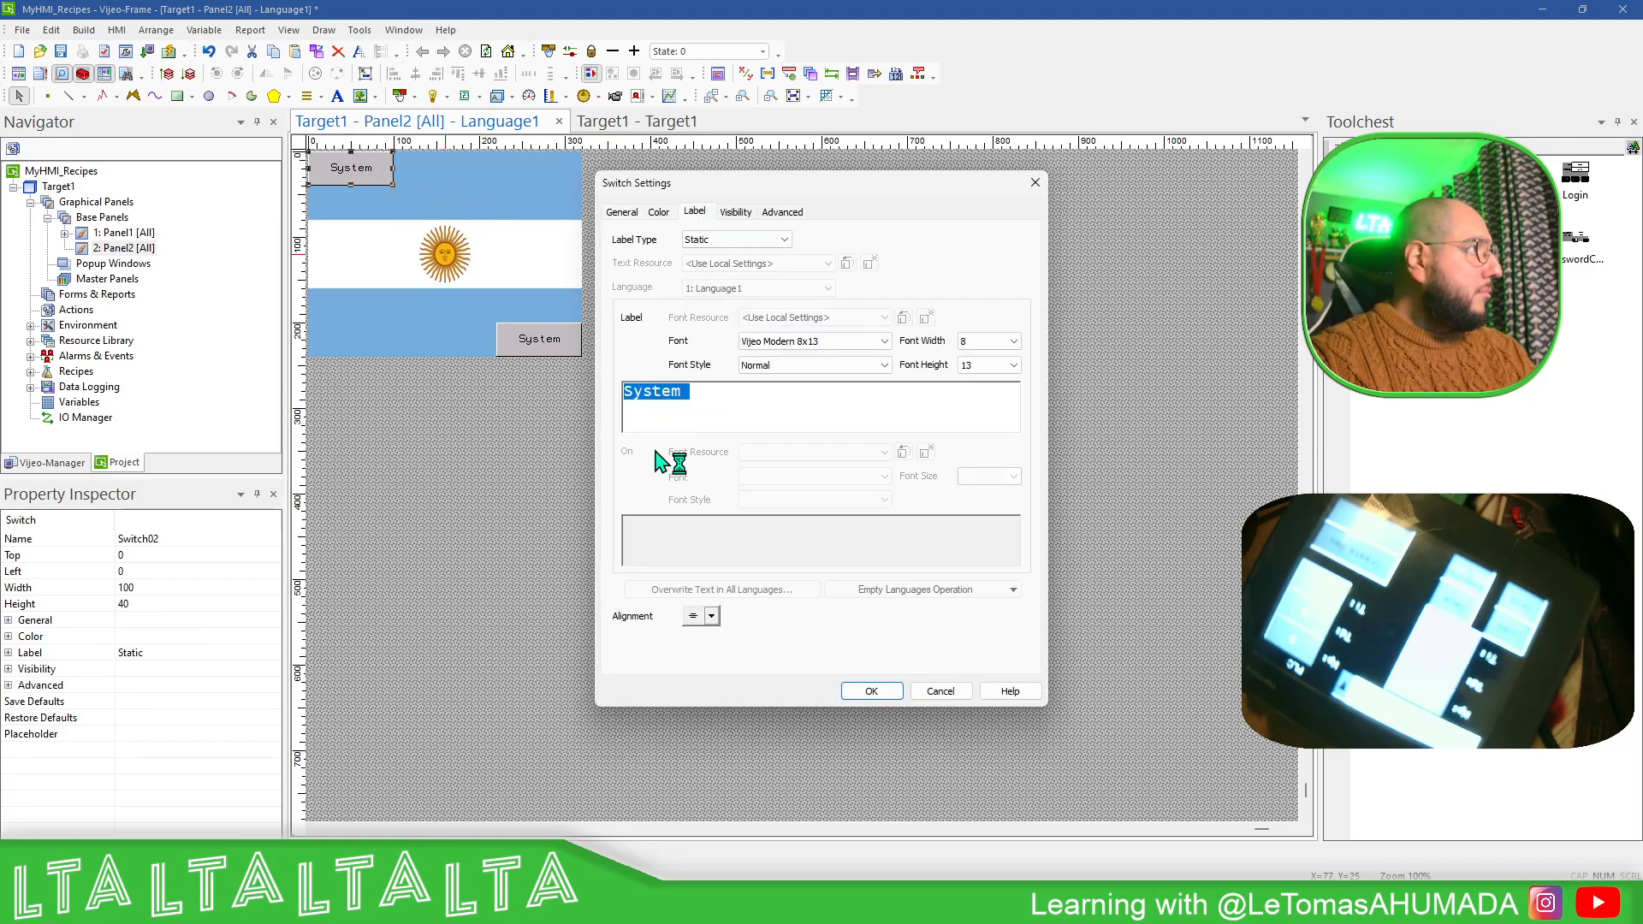
text(Recipes)
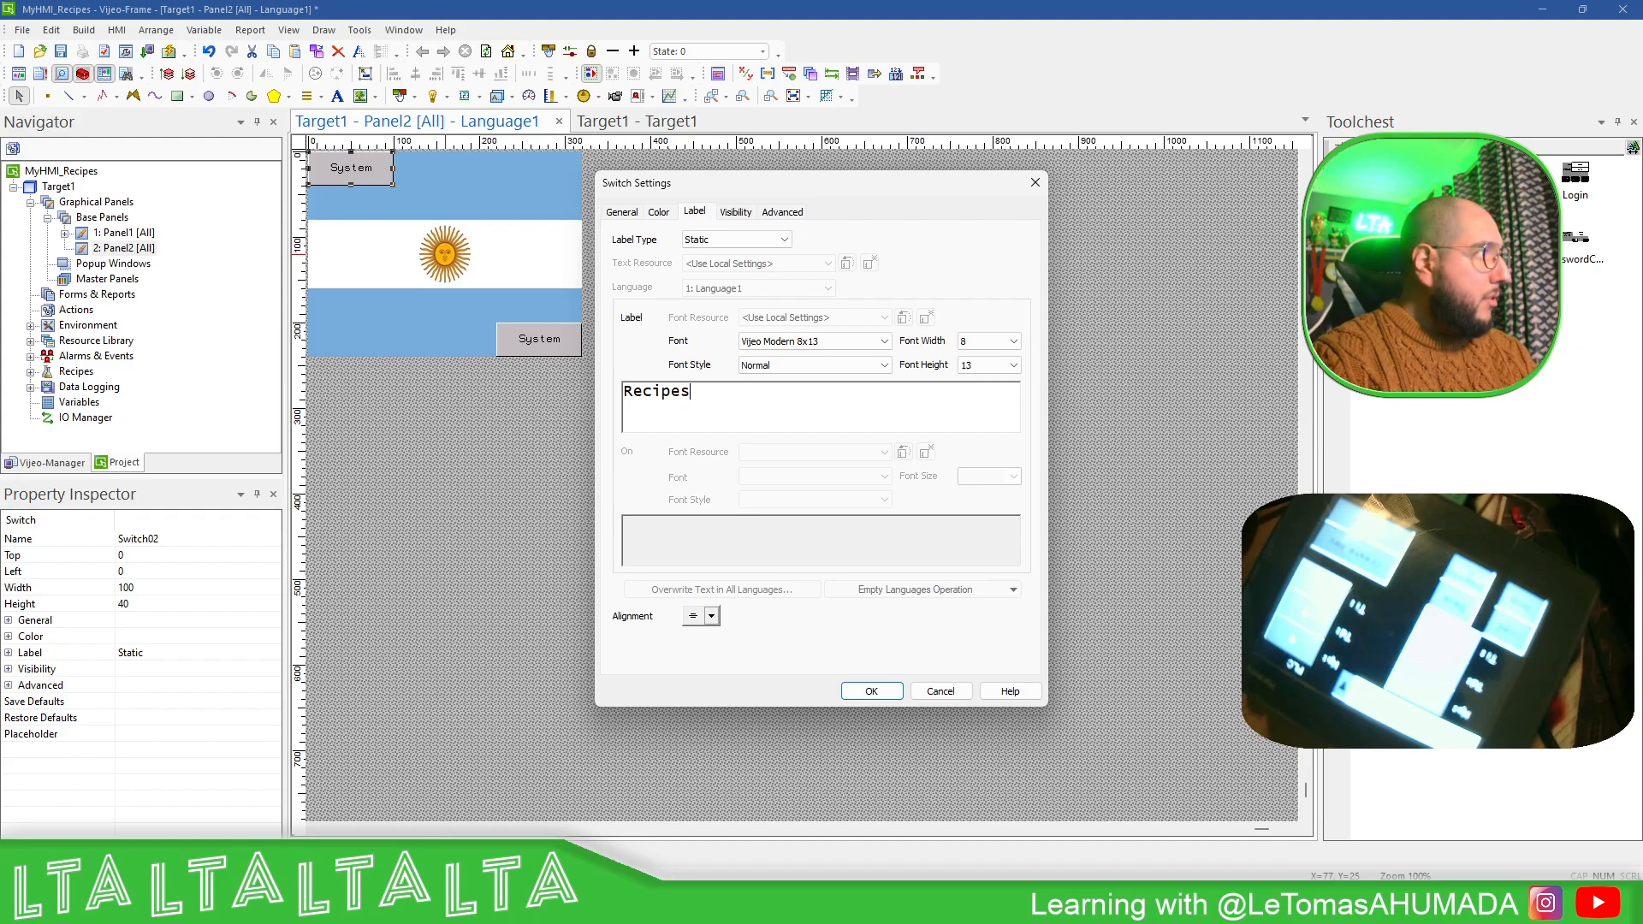
click(871, 691)
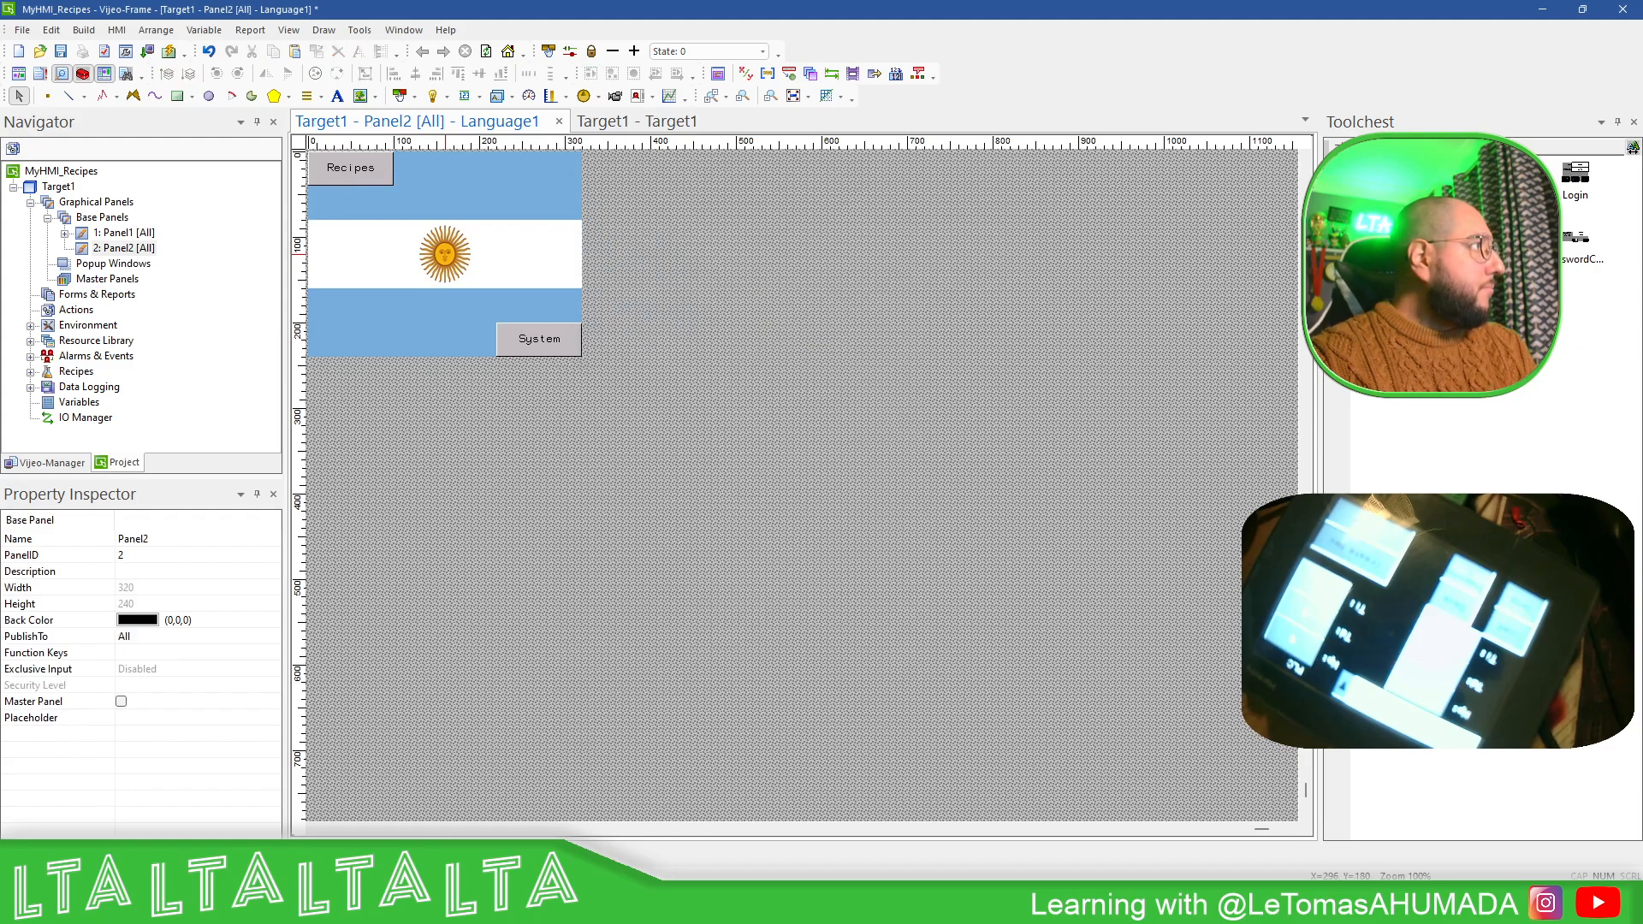
- Save the project, then download the target to the HMI and check the build output
click(61, 53)
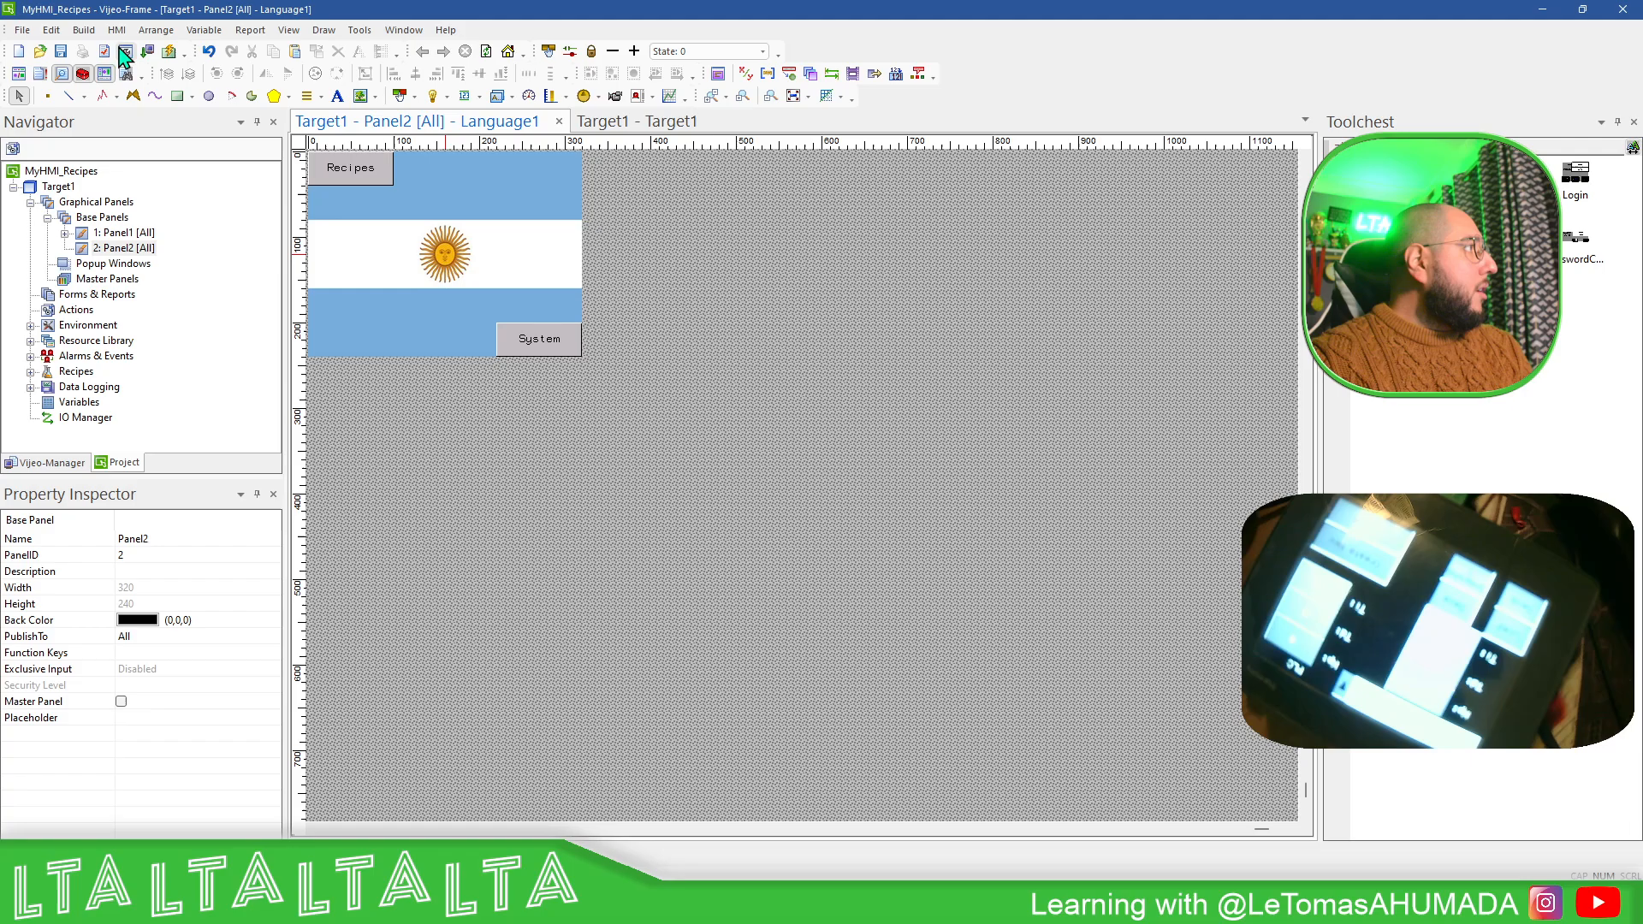
click(51, 30)
mouse_move(84, 30)
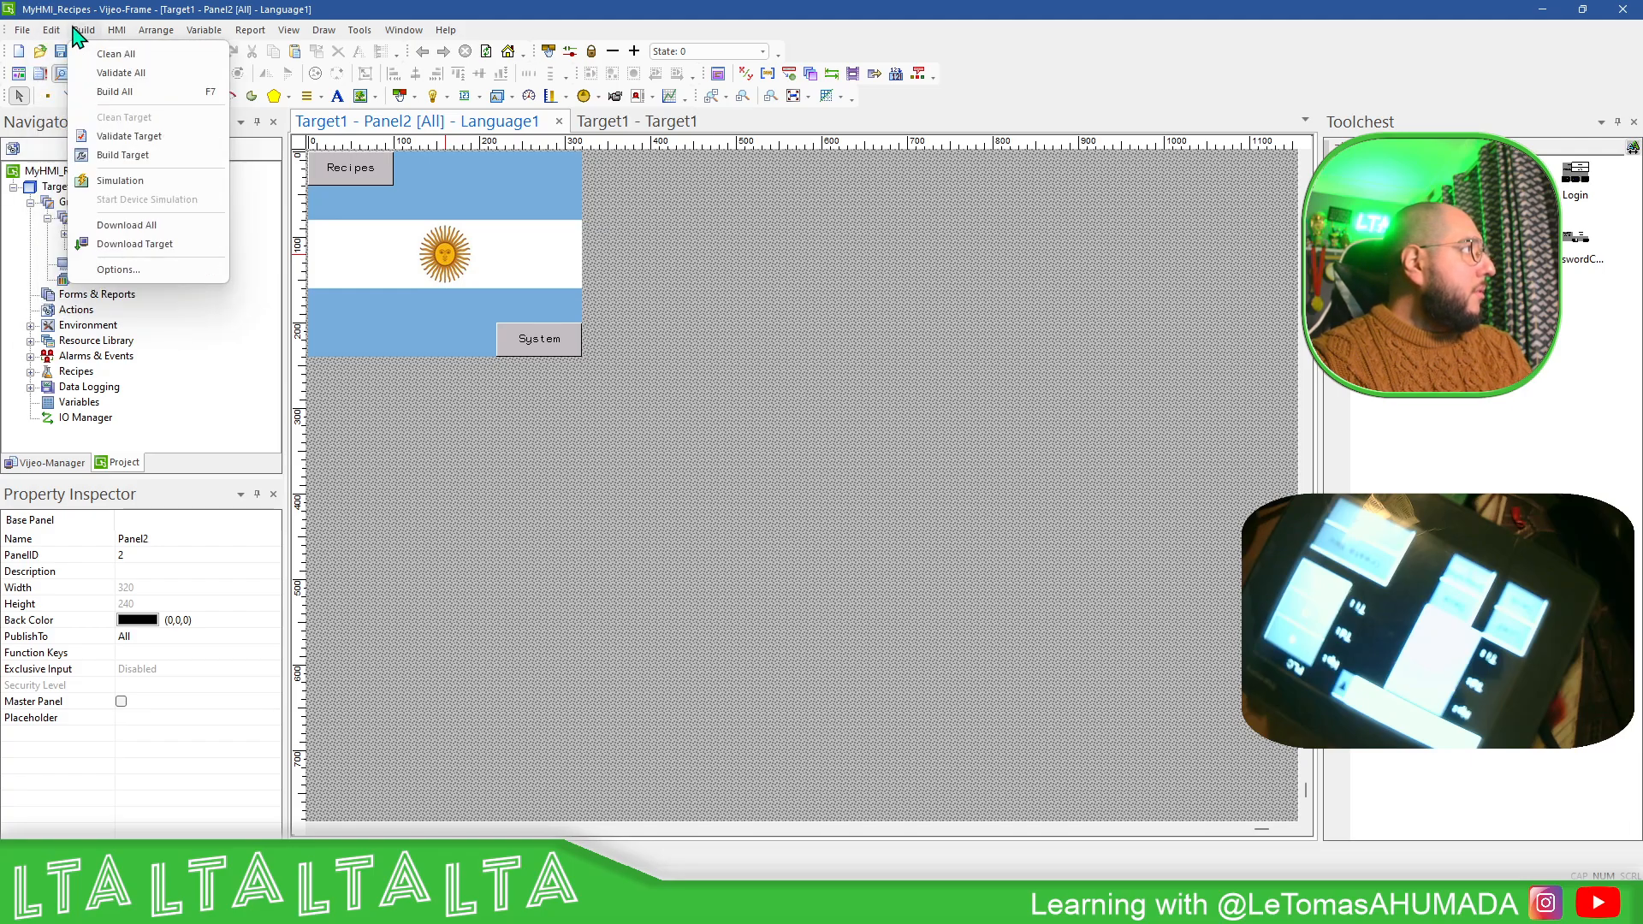
click(147, 245)
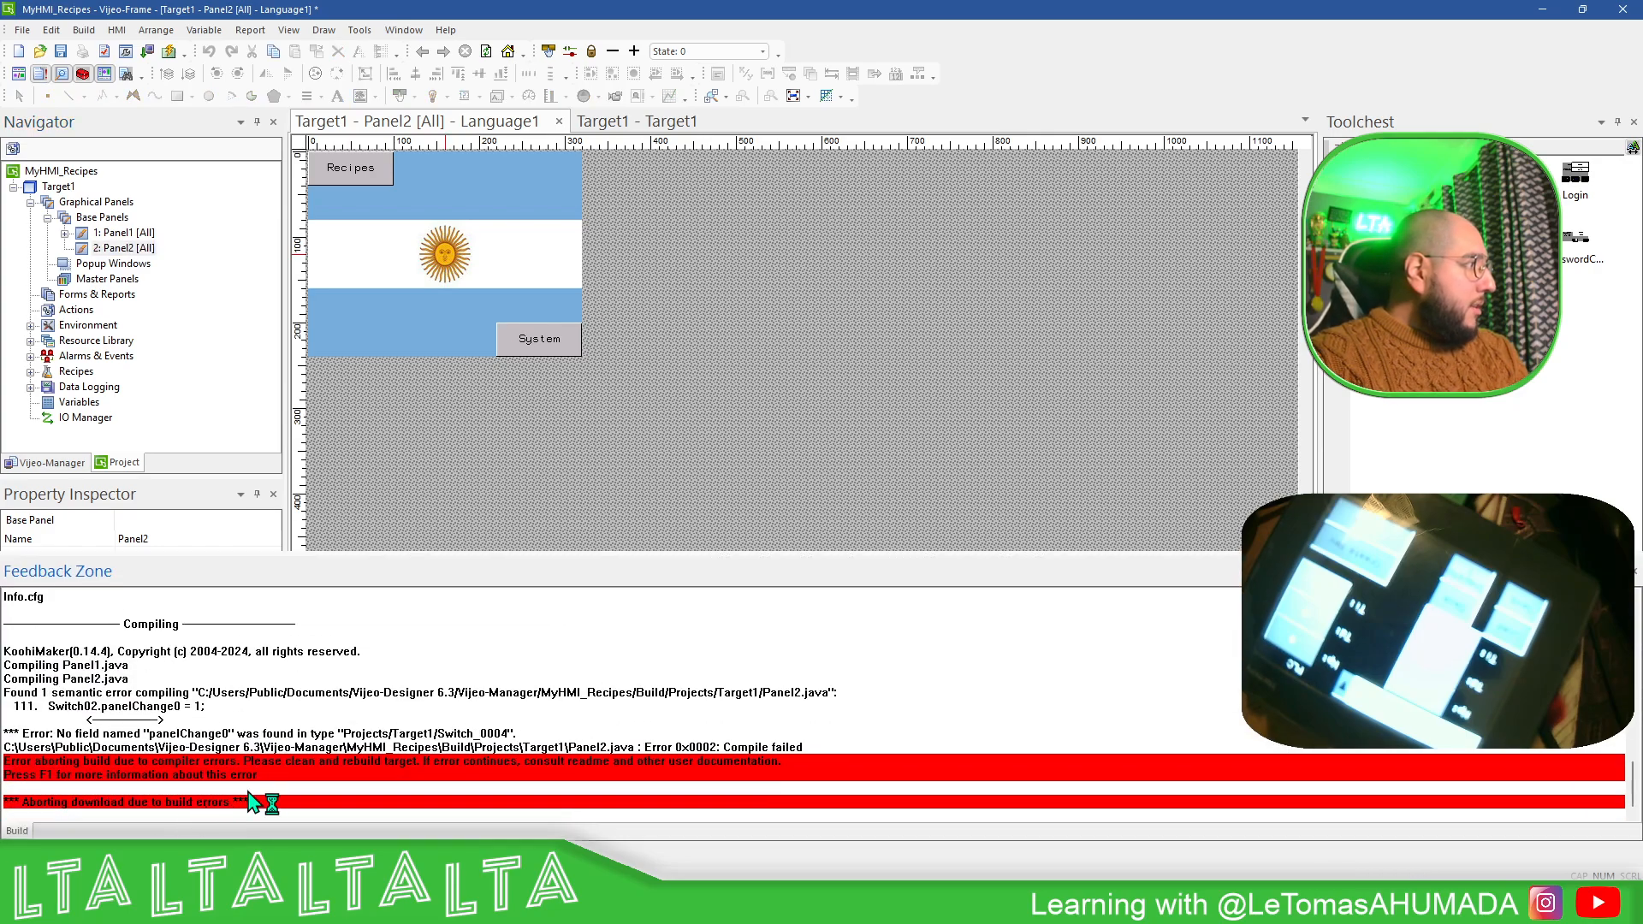
click(345, 766)
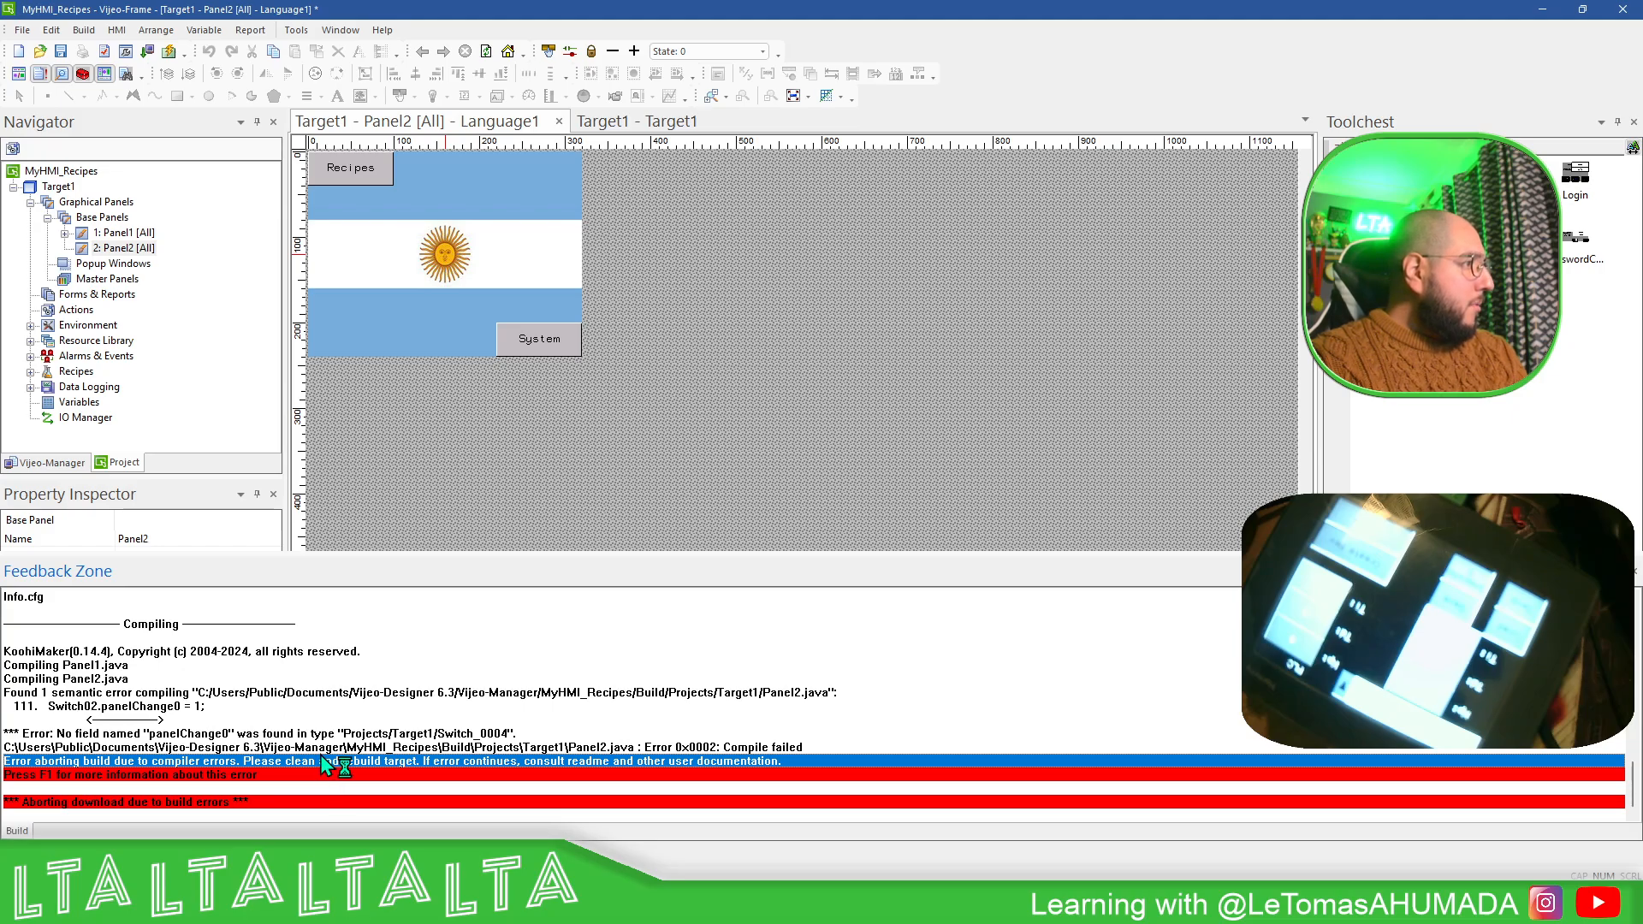
click(180, 707)
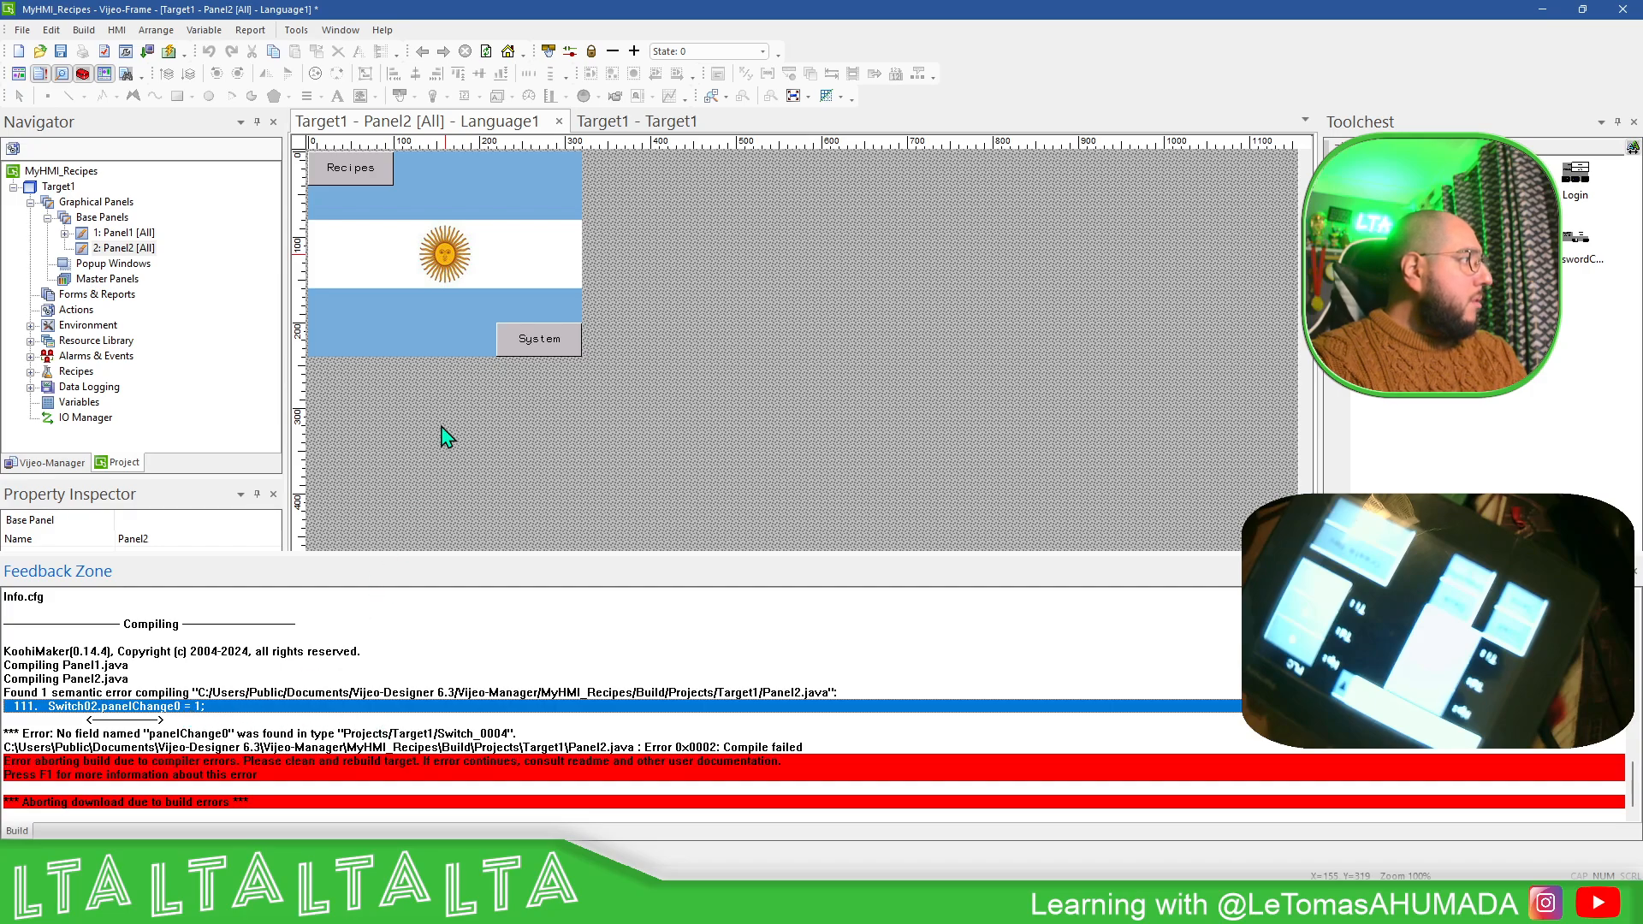
- Check the touch operations assigned to the Recipes and System switches on Panel2
double_click(354, 168)
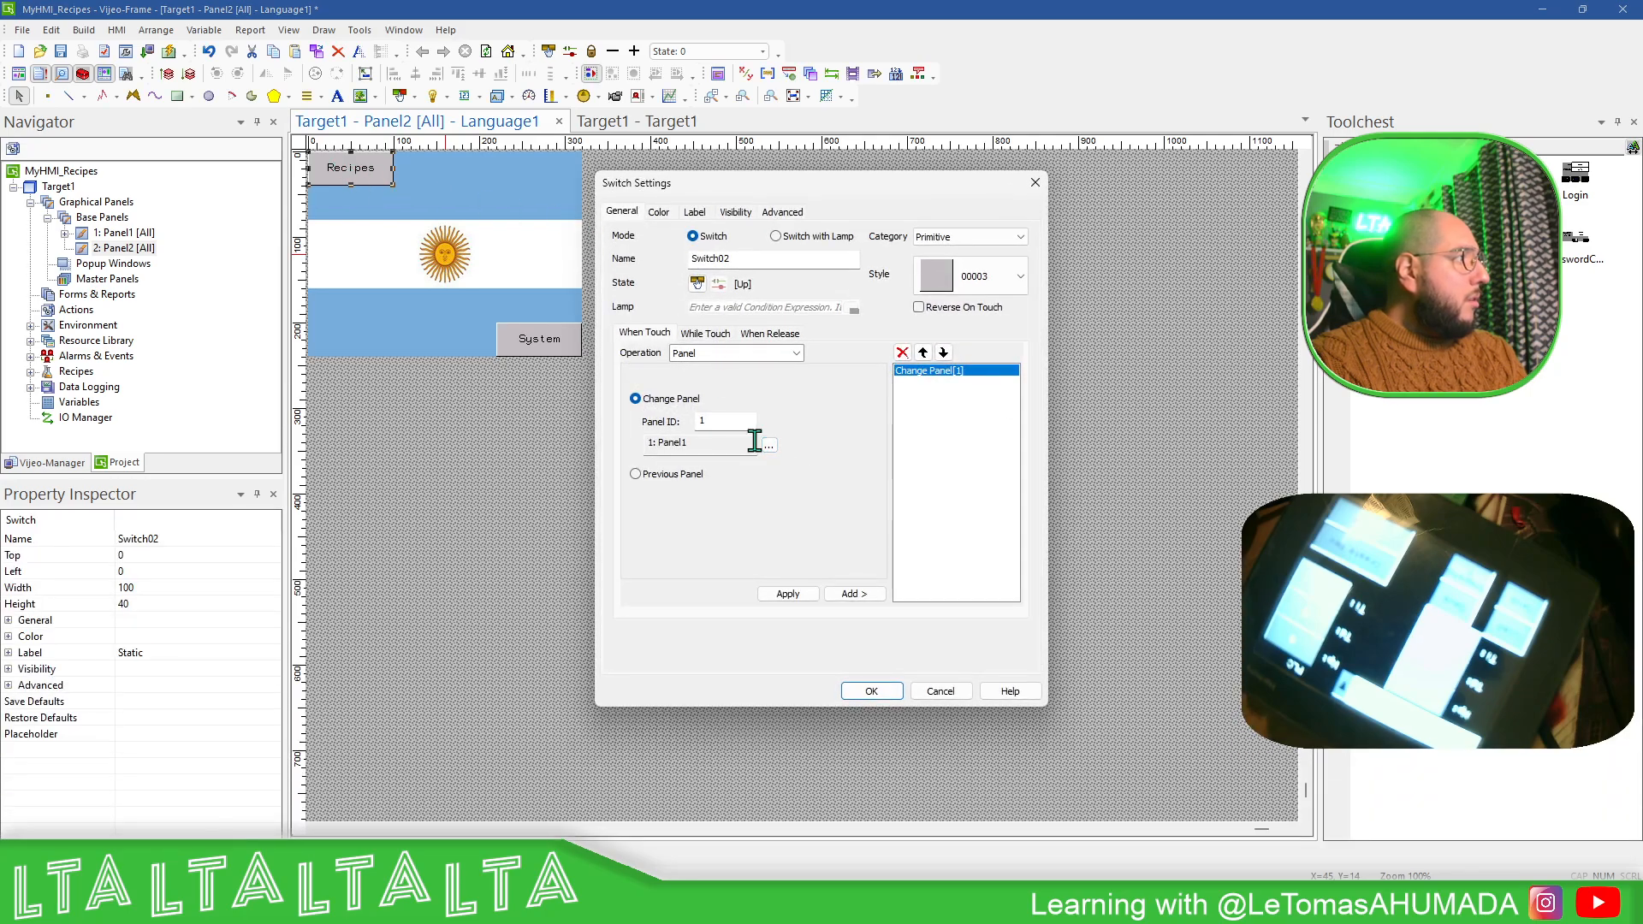
click(871, 692)
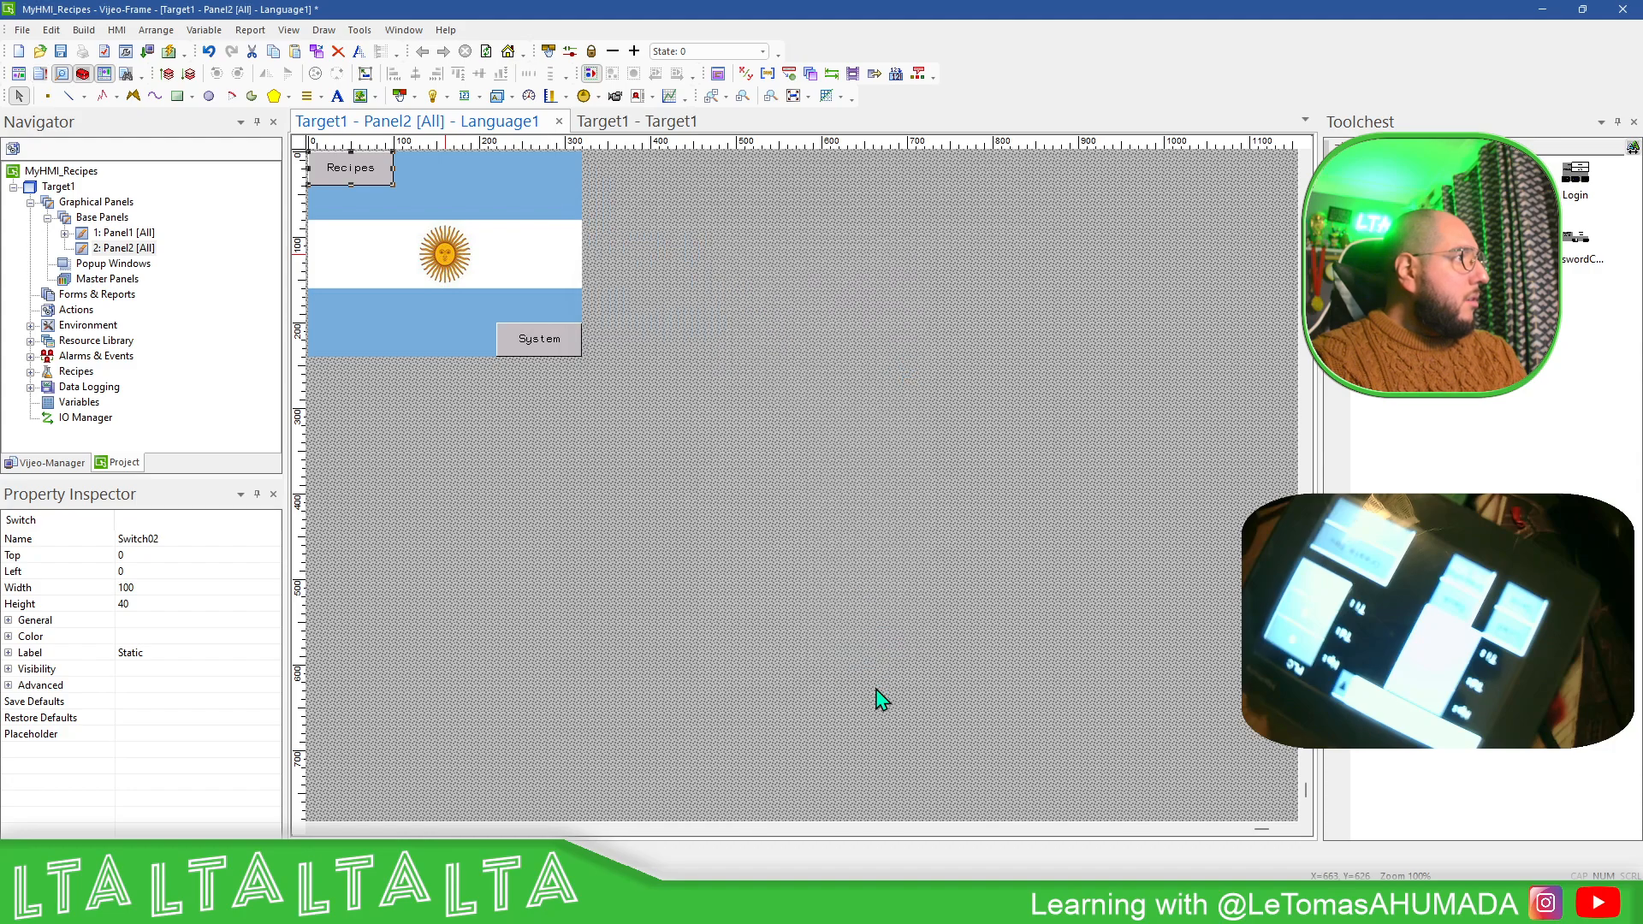
click(546, 332)
double_click(546, 332)
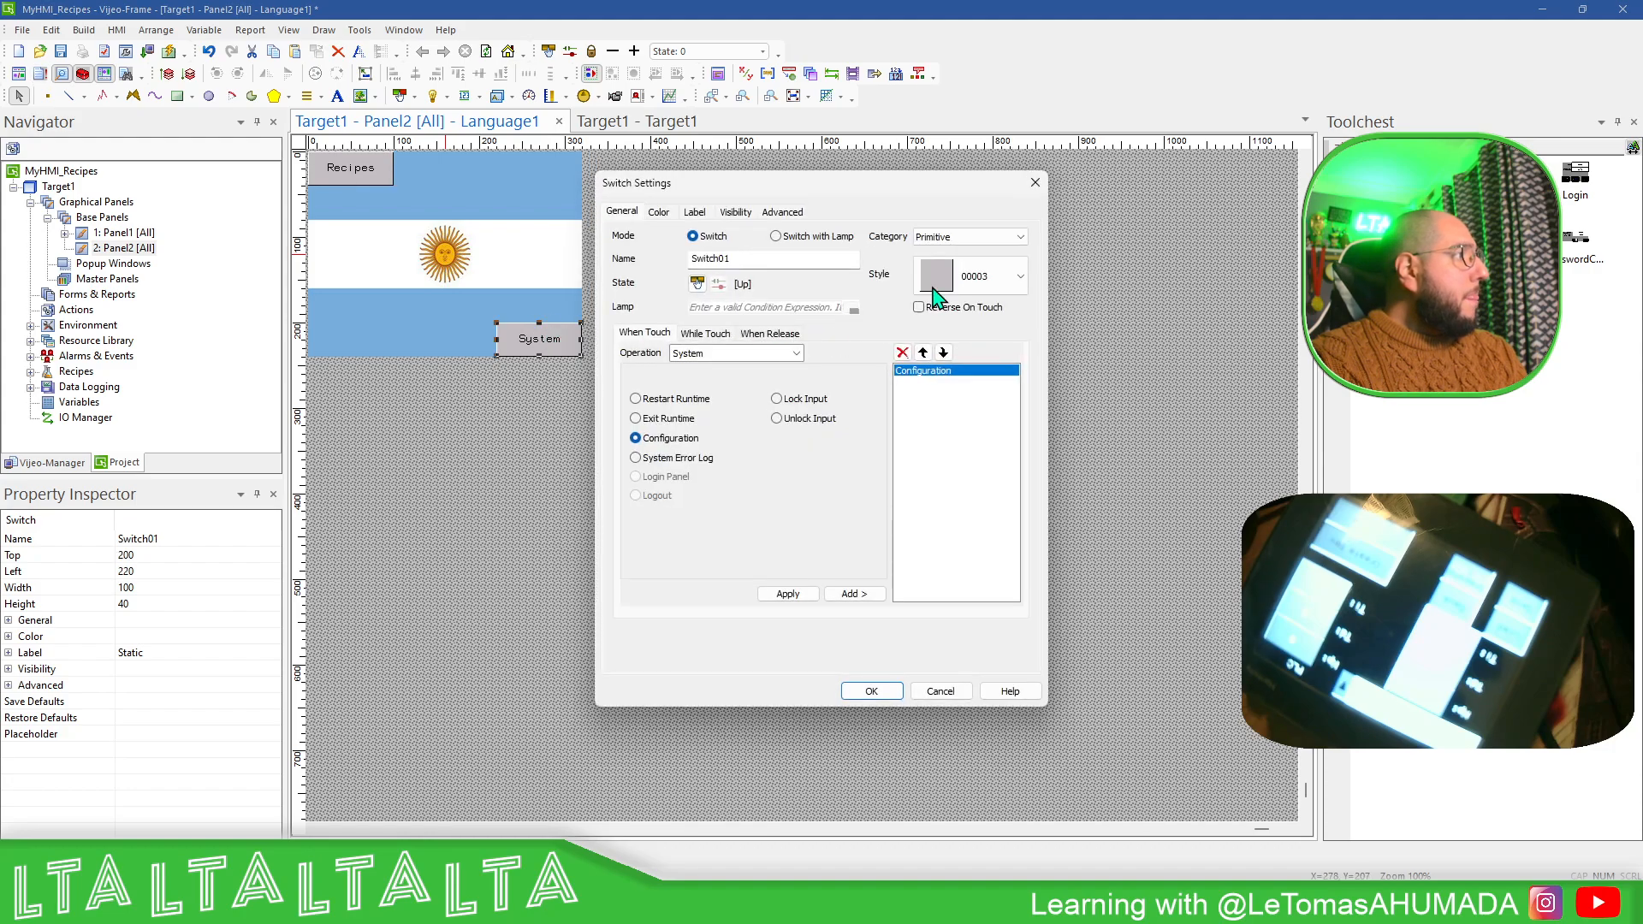
click(1036, 176)
click(561, 462)
- Clean all build files of the project and validate all targets
click(84, 30)
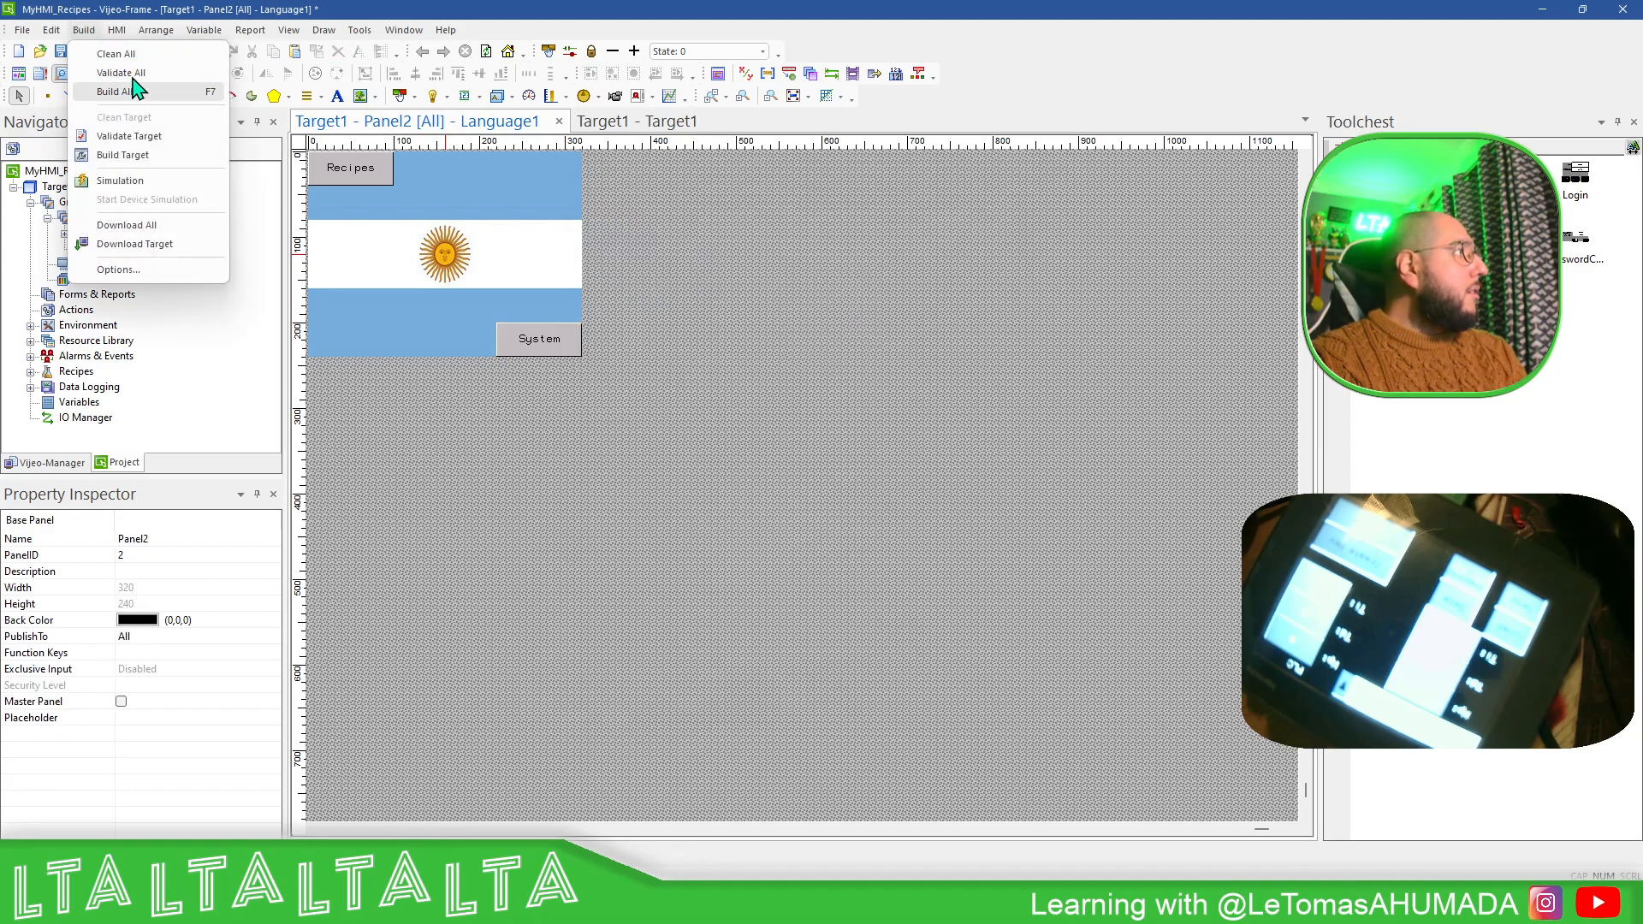
click(135, 56)
click(84, 30)
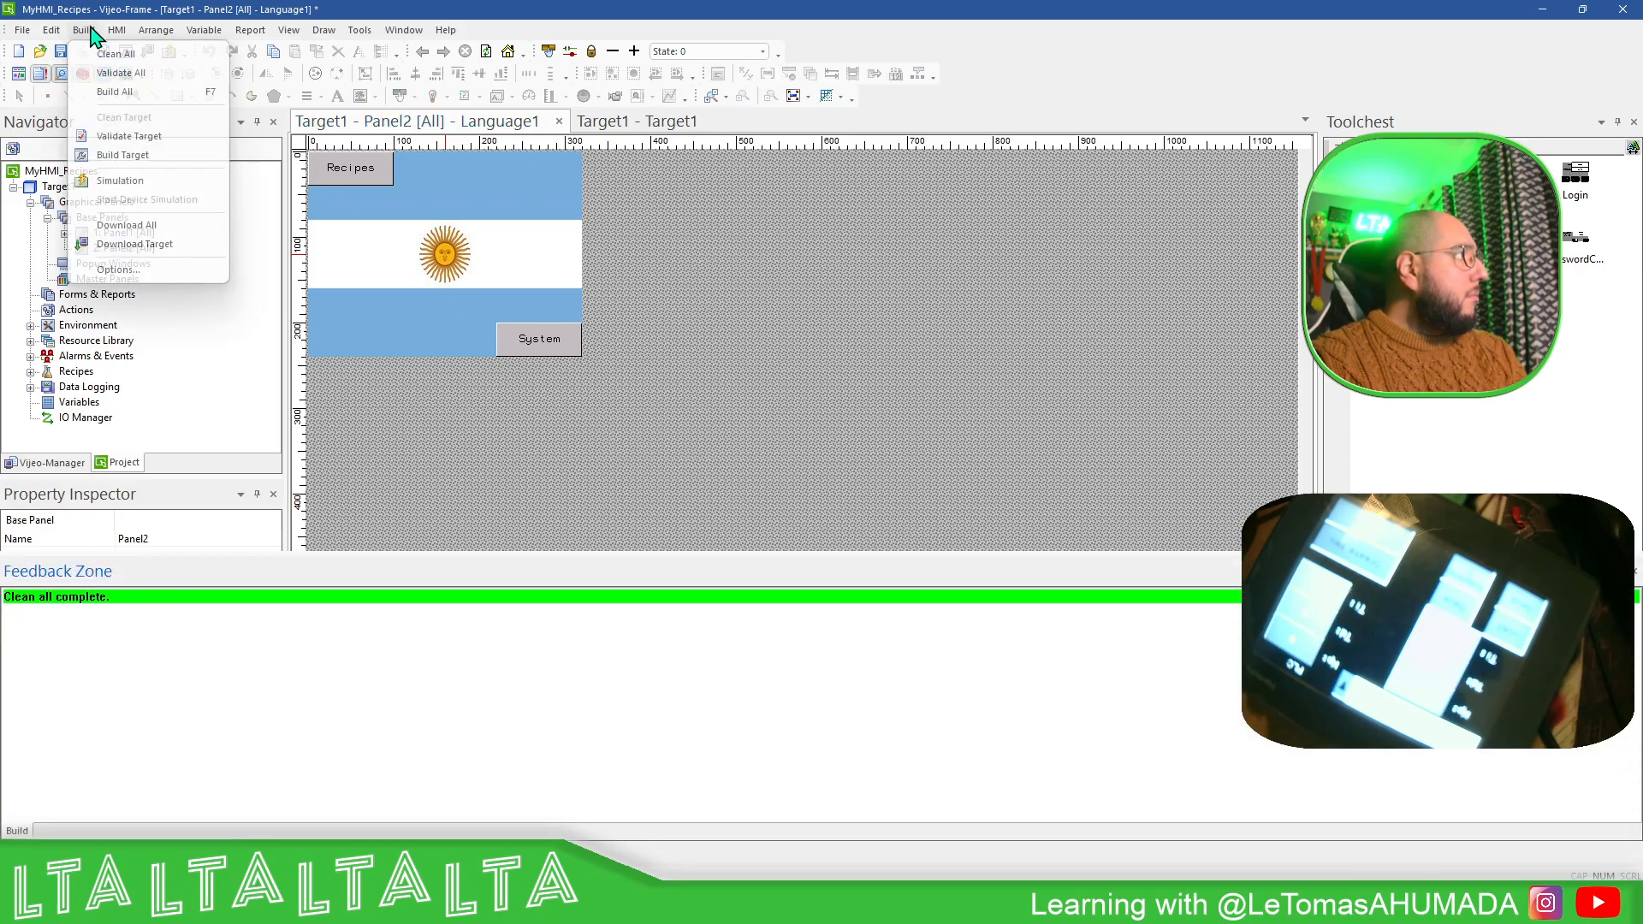
click(127, 77)
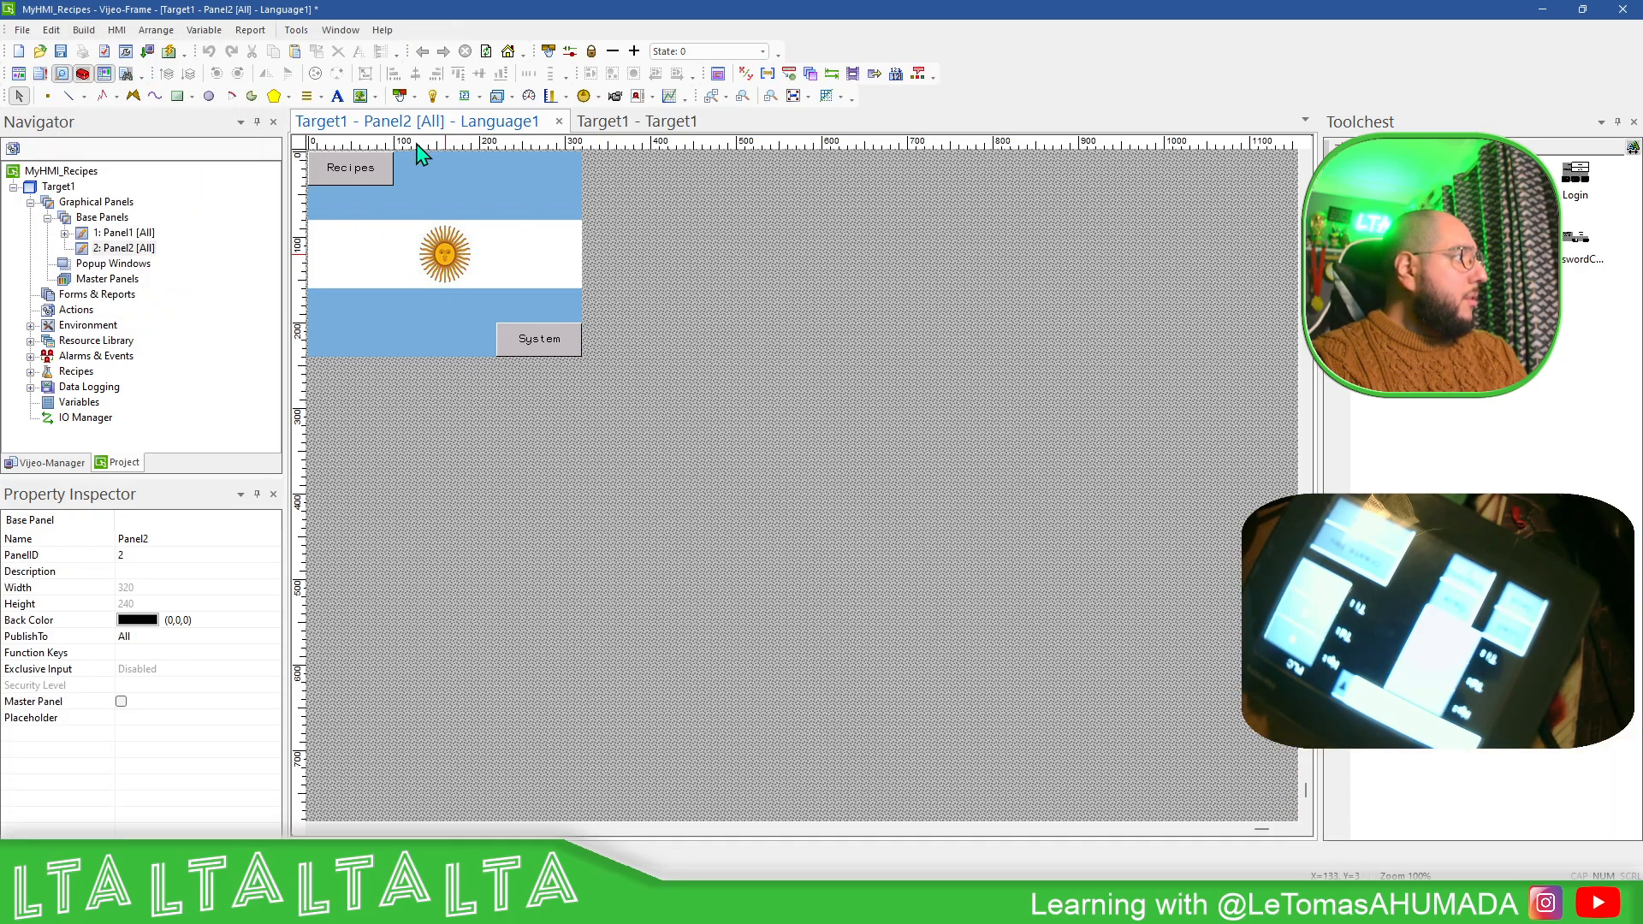
- Download Target1 to the HMI again
click(147, 51)
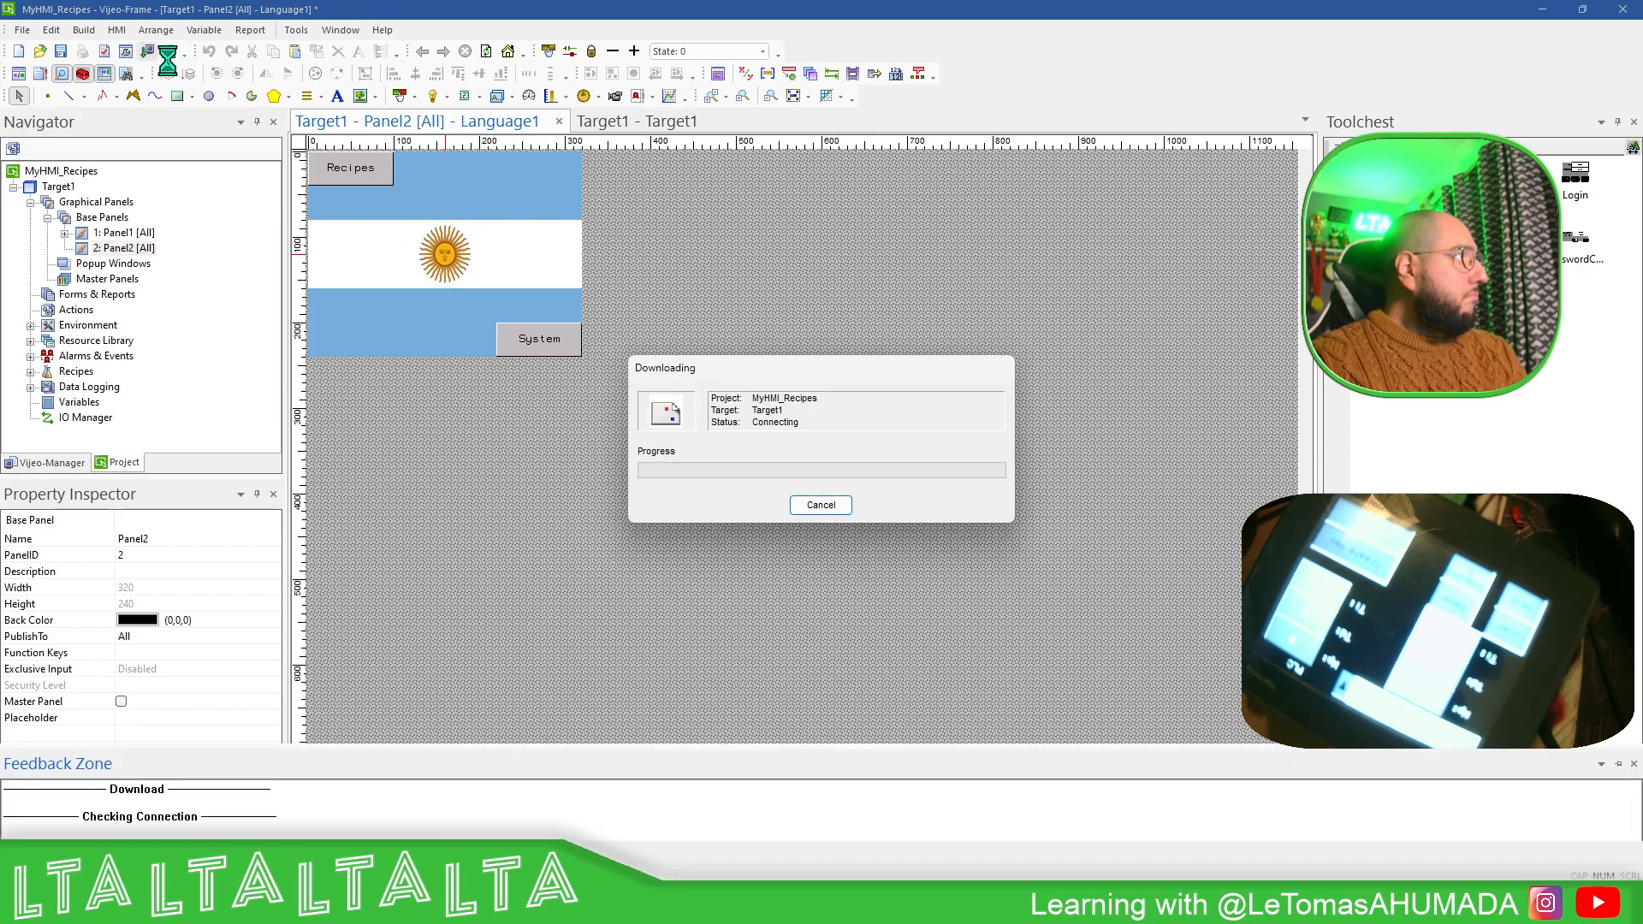